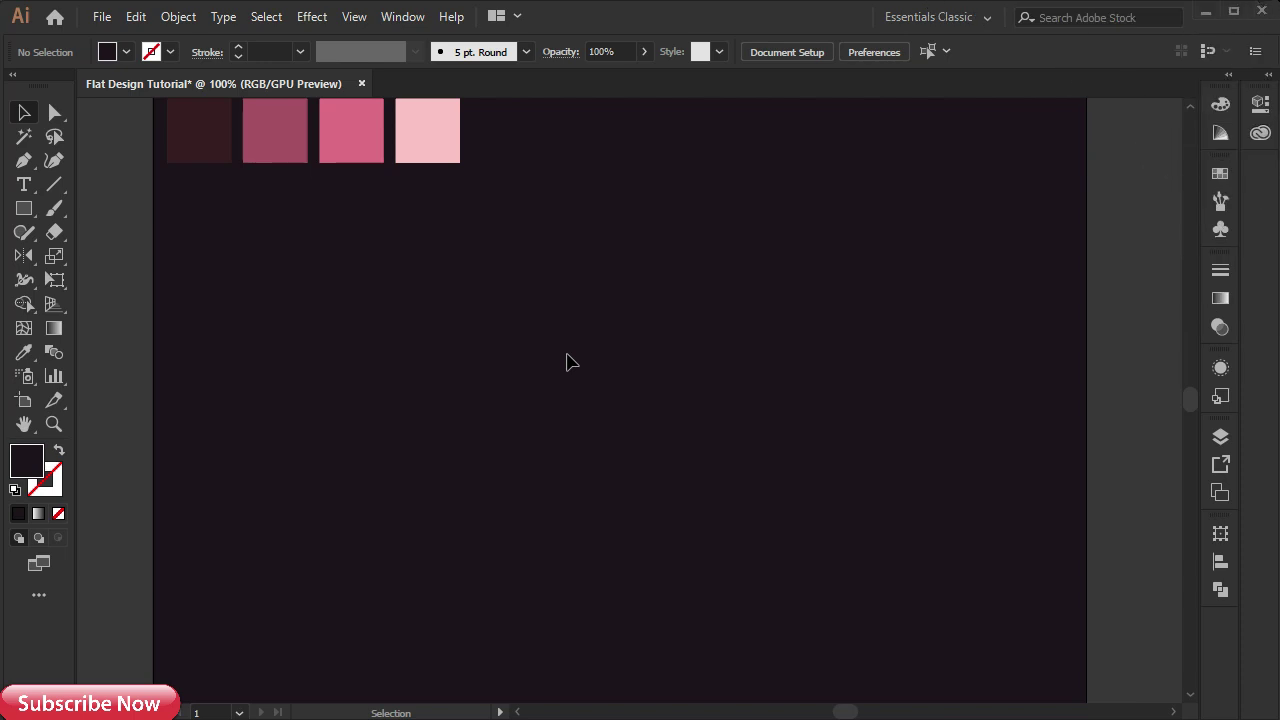
- Create a 200 × 200 pt rounded rectangle with a 30 pt corner radius as the bucket body
{"action": "left_click", "coordinate": [33, 211]}
{"action": "left_click", "coordinate": [91, 226]}
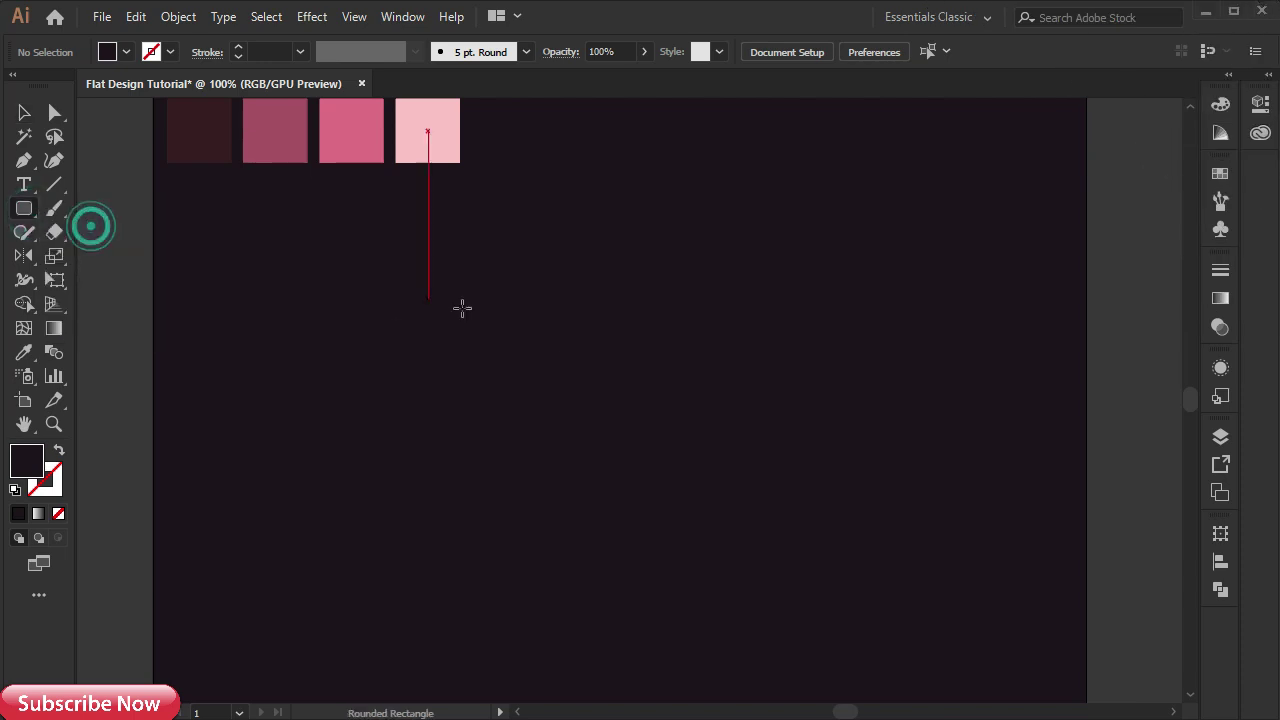
{"action": "left_click", "coordinate": [483, 317]}
{"action": "left_click_drag", "start_coordinate": [657, 378], "coordinate": [603, 371]}
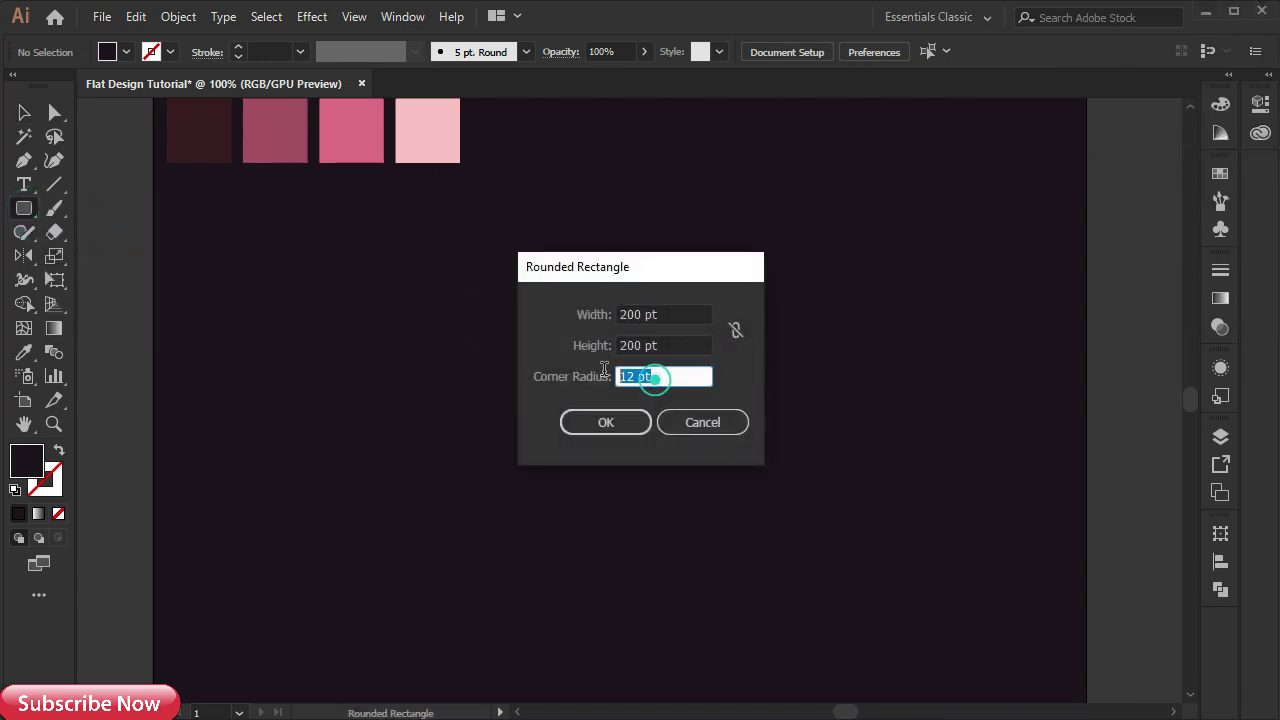
{"action": "type", "text": "30"}
{"action": "left_click", "coordinate": [619, 423]}
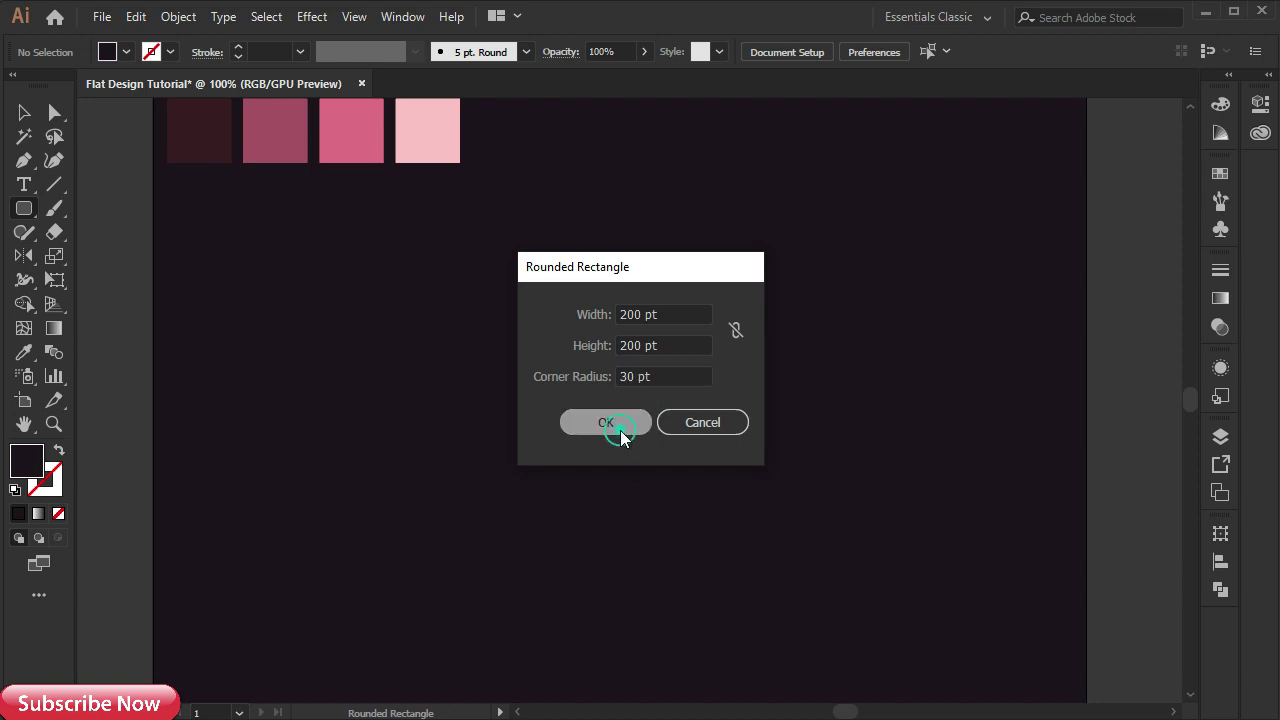
- Fill the rounded square with the light pink from the palette swatches and deselect it
{"action": "left_click", "coordinate": [23, 352]}
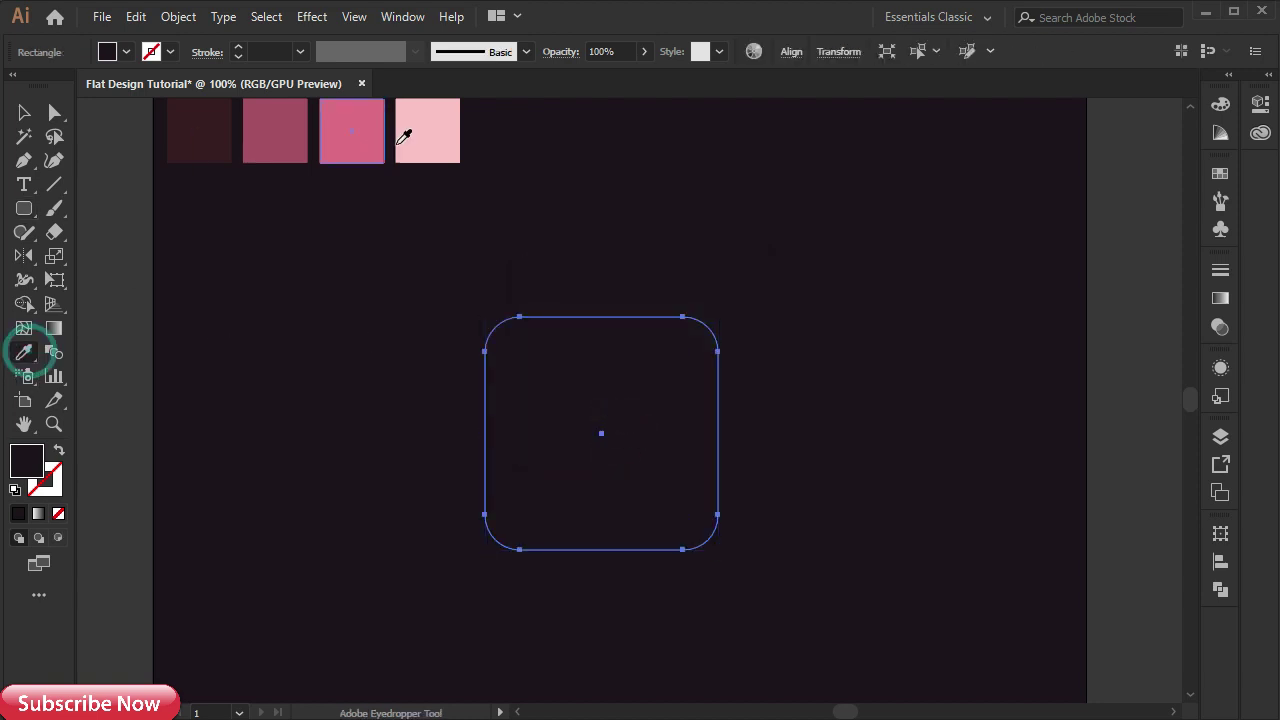
{"action": "left_click", "coordinate": [420, 133]}
{"action": "left_click", "coordinate": [24, 112]}
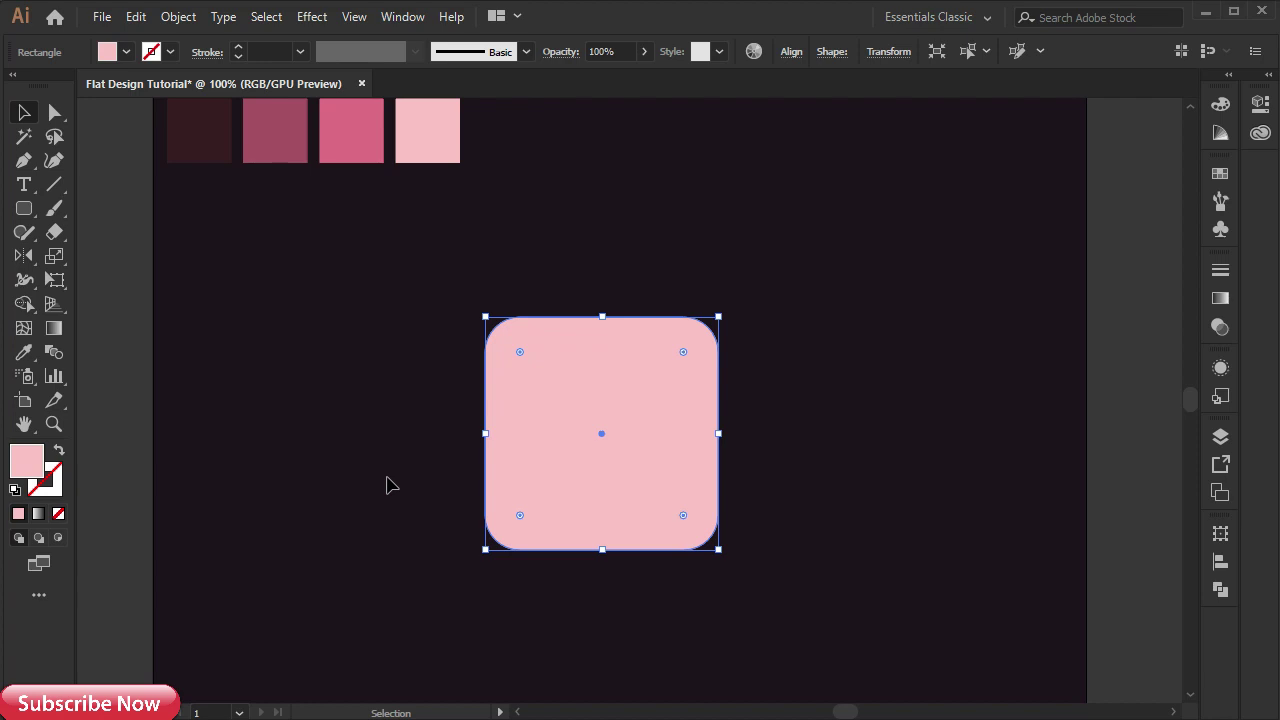
{"action": "left_click", "coordinate": [381, 418]}
- Create a 215 × 35 pt rounded rectangle with a 30 pt corner radius and fill it with the bright pink swatch colour
{"action": "left_click", "coordinate": [24, 209]}
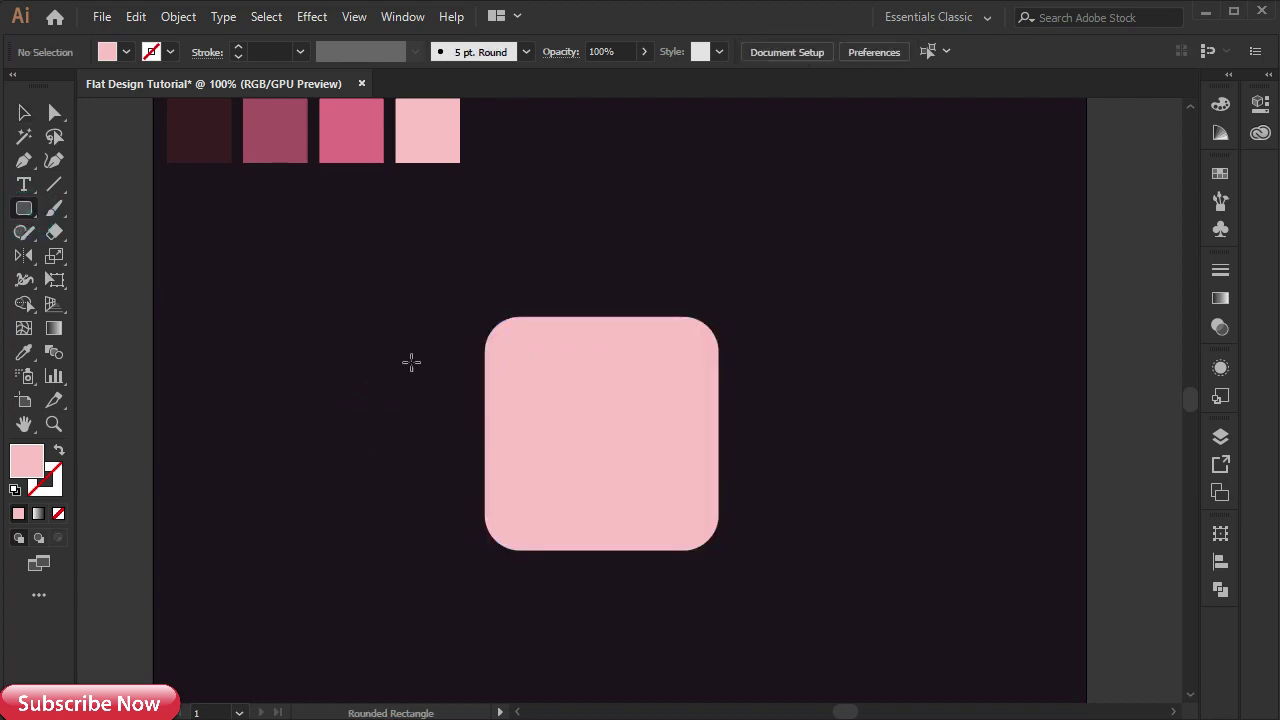
{"action": "left_click", "coordinate": [411, 365]}
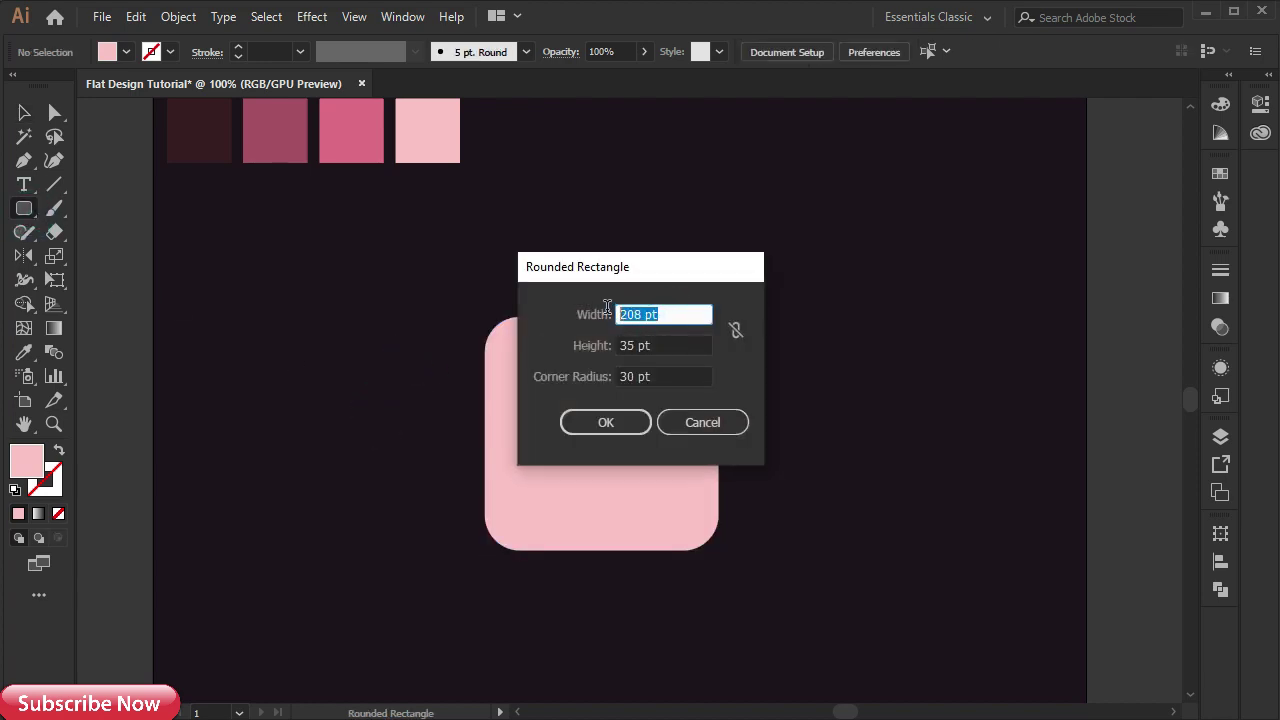
{"action": "type", "text": "215"}
{"action": "left_click", "coordinate": [594, 420]}
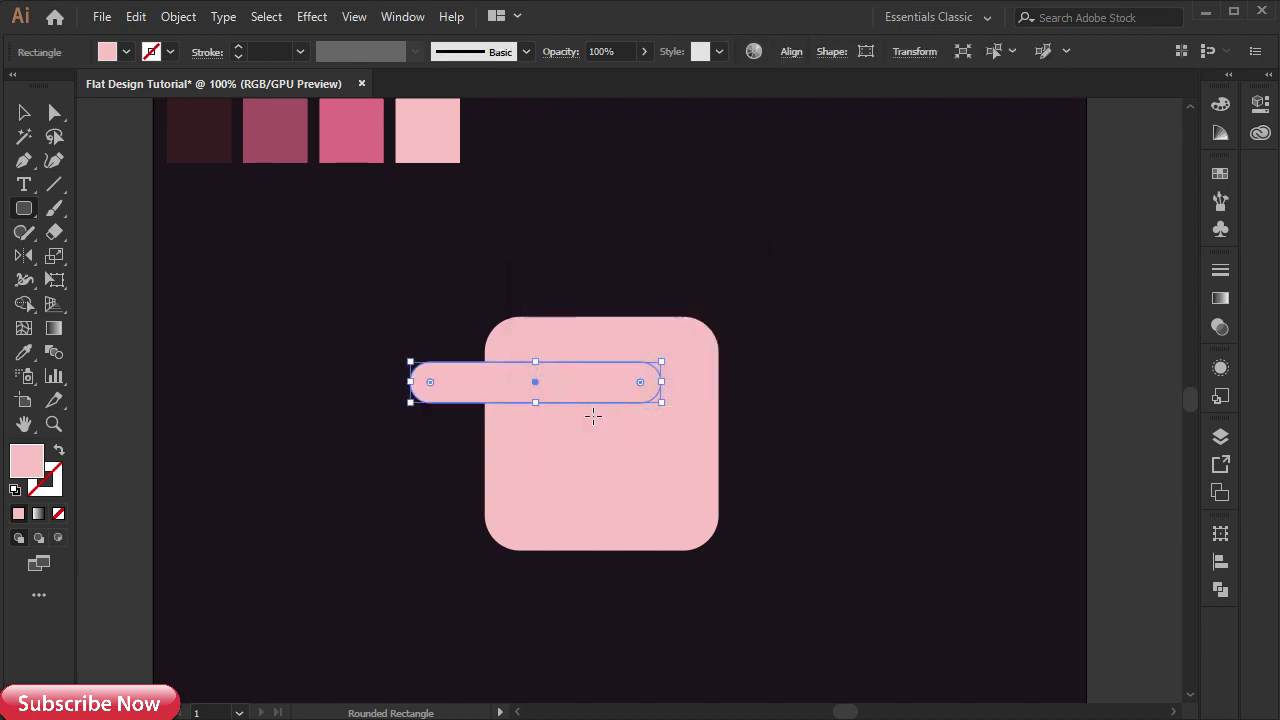
{"action": "key", "text": "i"}
{"action": "left_click", "coordinate": [354, 145]}
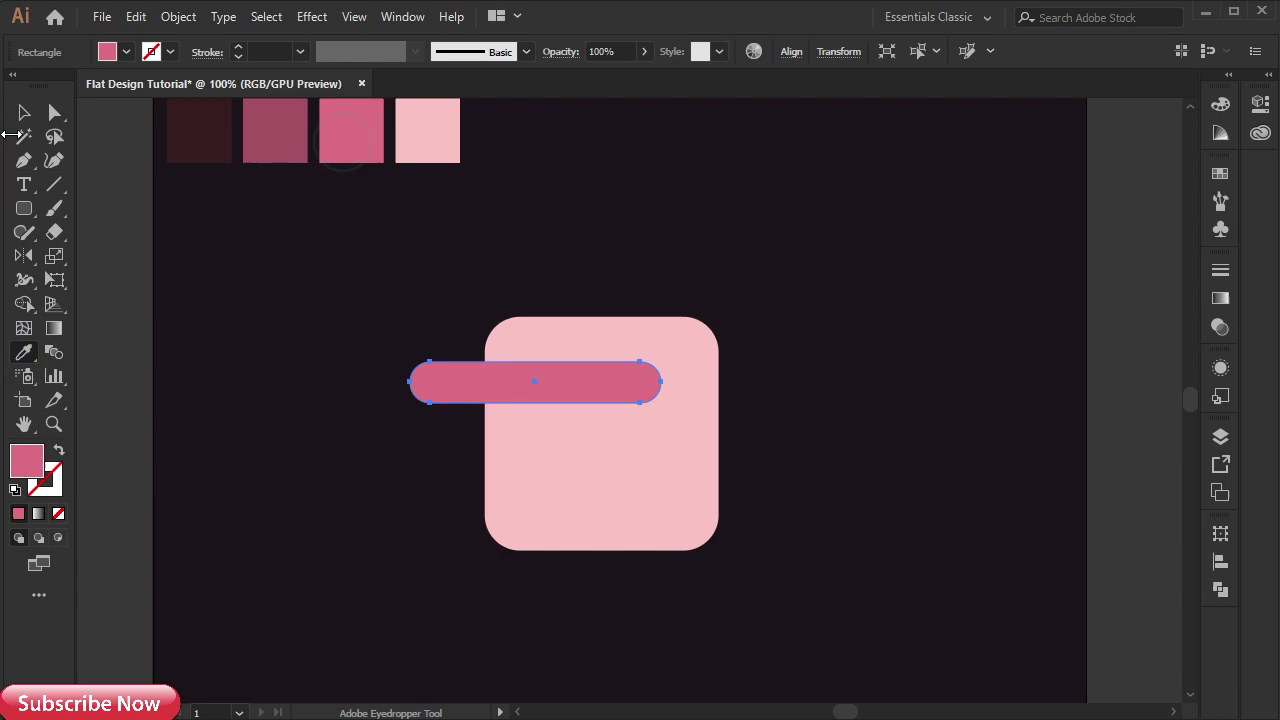
- Place the bright pink bar along the body's top edge, align both shapes to their horizontal centres, and move them lower on the artboard
{"action": "key", "text": "v"}
{"action": "left_click_drag", "start_coordinate": [460, 392], "coordinate": [535, 347]}
{"action": "left_click_drag", "start_coordinate": [424, 270], "coordinate": [640, 492]}
{"action": "left_click", "coordinate": [791, 51]}
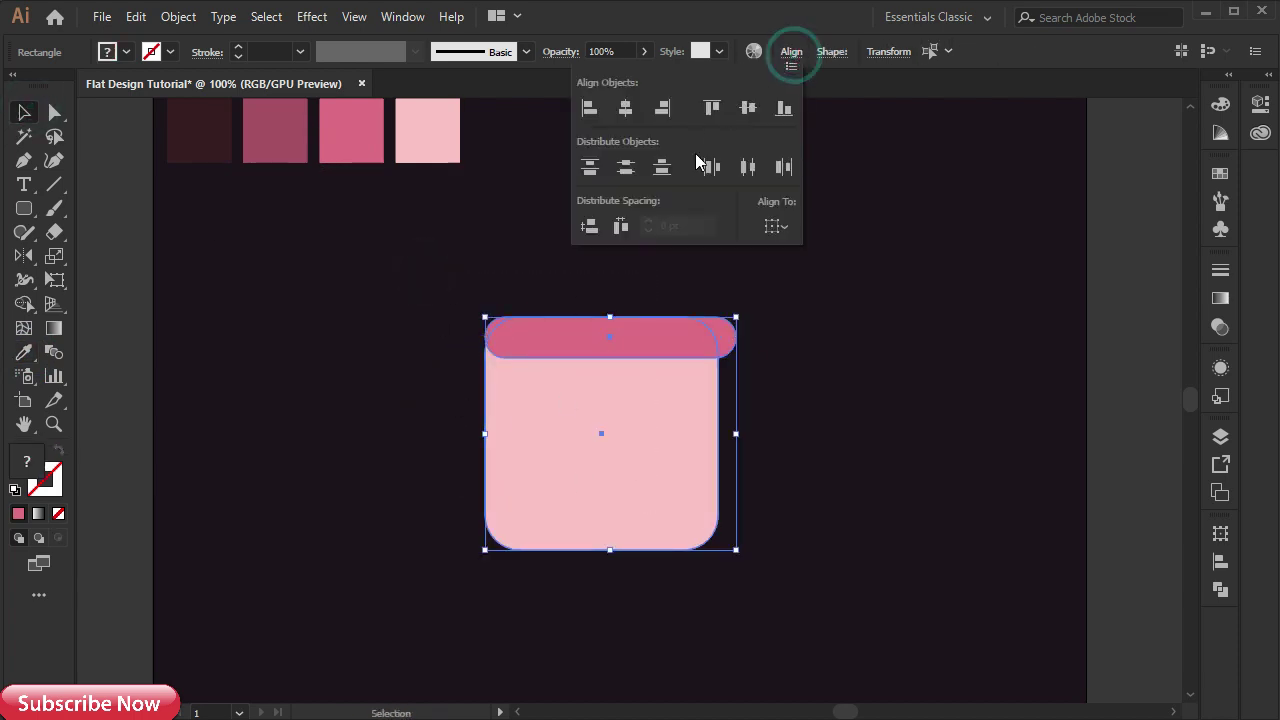
{"action": "left_click", "coordinate": [625, 107]}
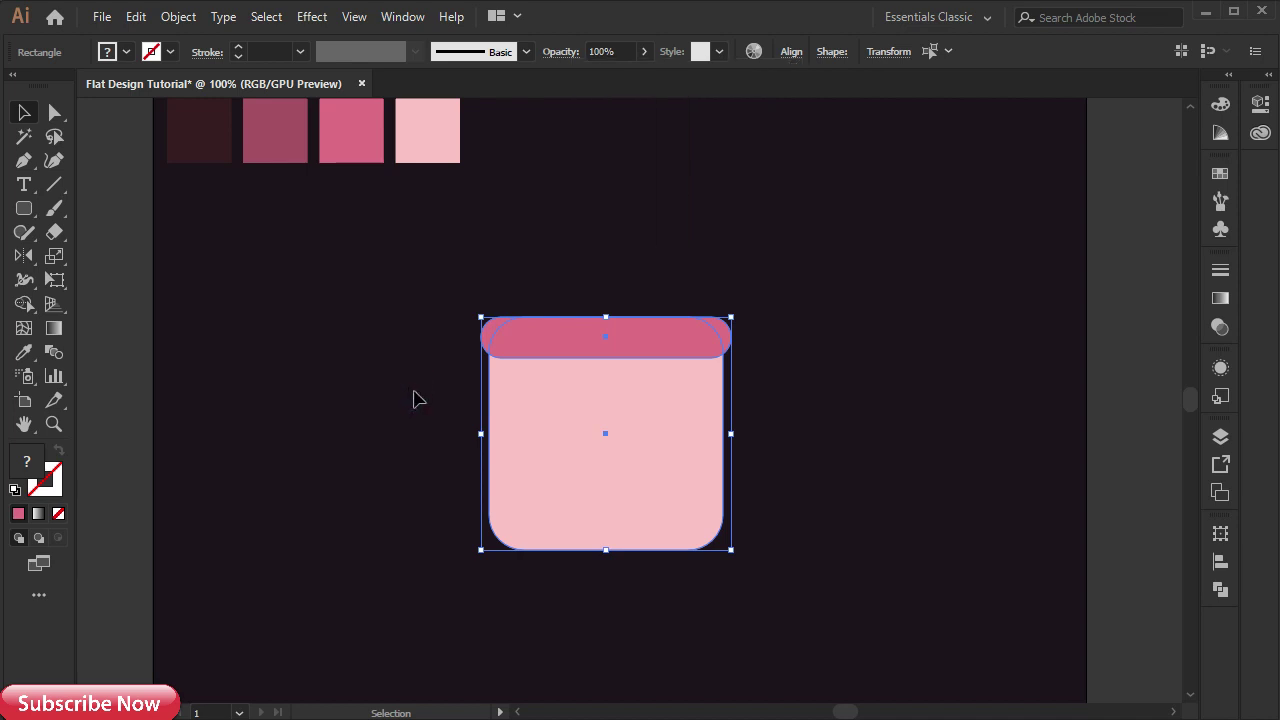
{"action": "left_click_drag", "start_coordinate": [577, 511], "coordinate": [660, 630]}
{"action": "left_click", "coordinate": [814, 606]}
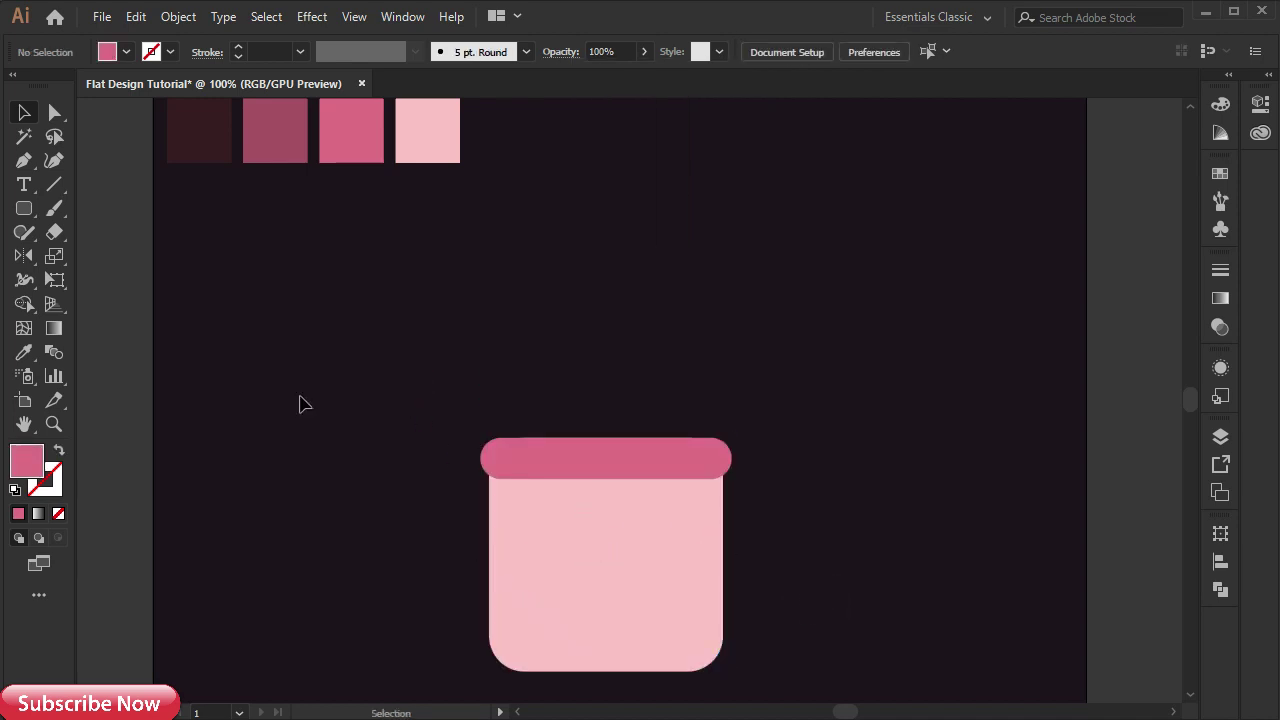
- Draw a circle as wide as the body, centred on the rim bar, with no fill and a 10 pt bright pink stroke
{"action": "left_click", "coordinate": [36, 218]}
{"action": "left_click", "coordinate": [114, 255]}
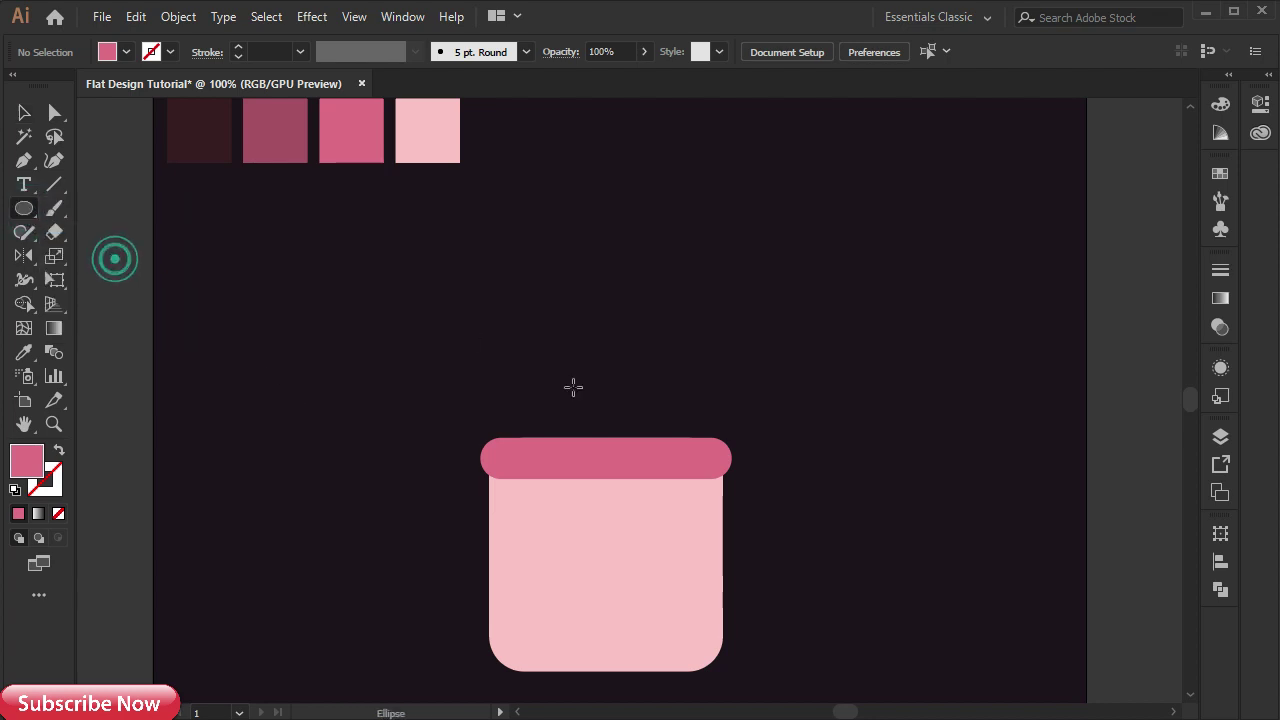
{"action": "left_click_drag", "start_coordinate": [605, 457], "coordinate": [726, 510]}
{"action": "left_click", "coordinate": [58, 450]}
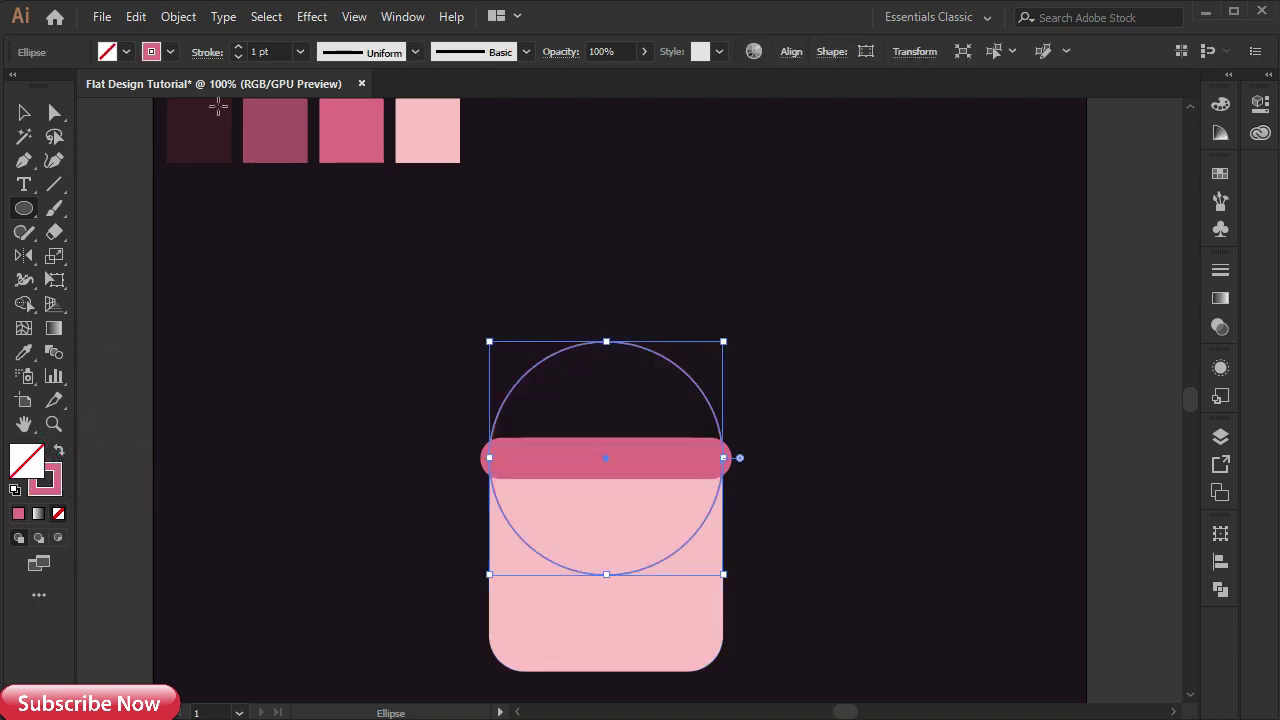
{"action": "left_click", "coordinate": [238, 47]}
{"action": "left_click", "coordinate": [238, 47]}
{"action": "left_click", "coordinate": [238, 47]}
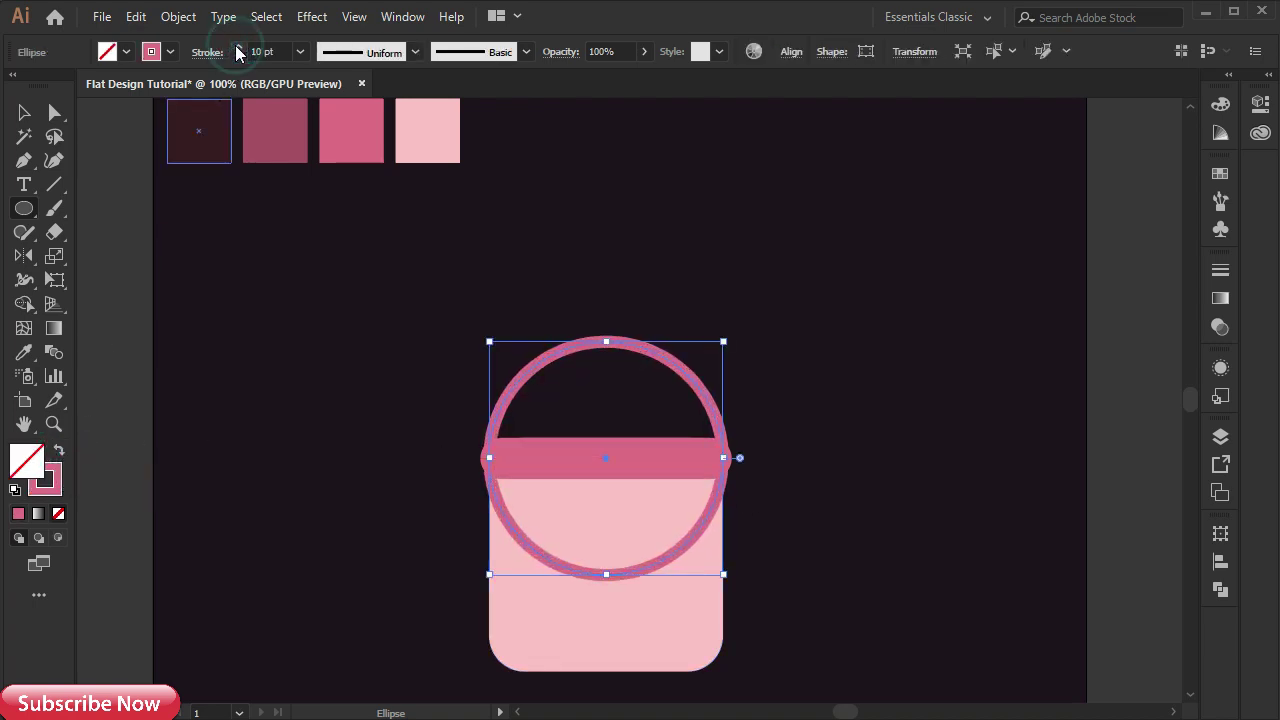
- Delete the circle's bottom anchor point to leave a half-circle handle above the rim
{"action": "left_click", "coordinate": [54, 115]}
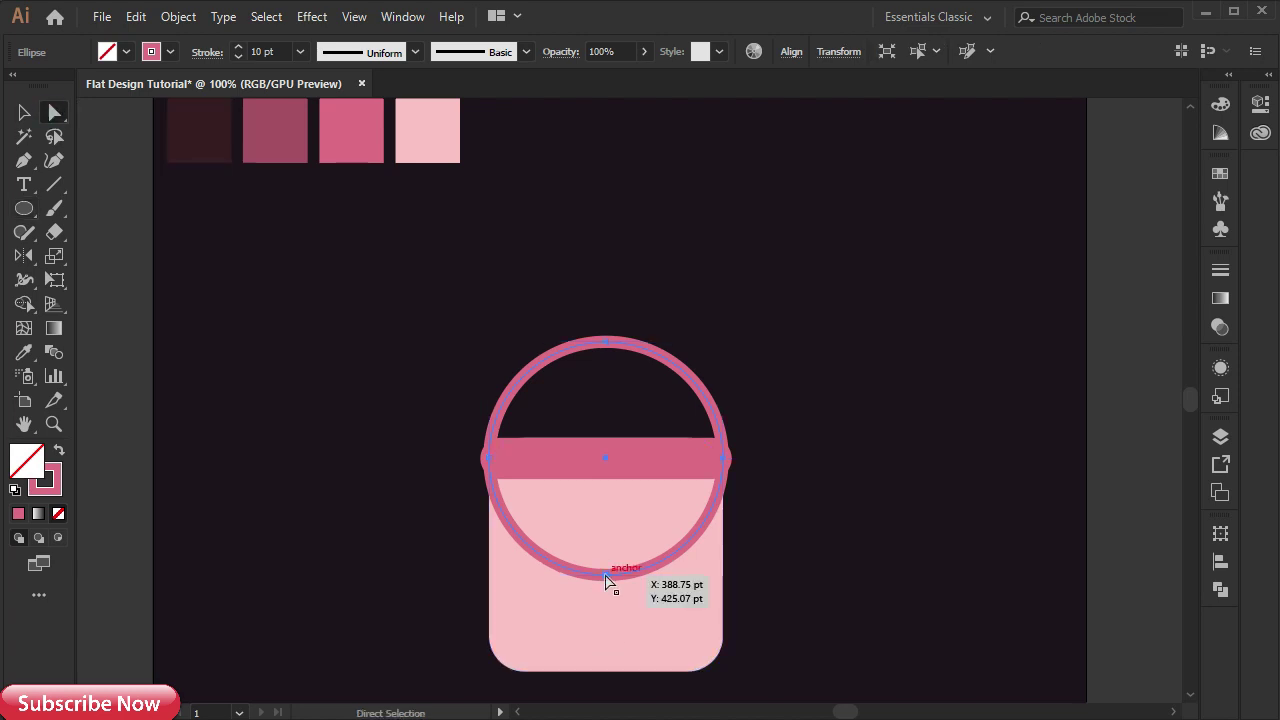
{"action": "left_click", "coordinate": [606, 575]}
{"action": "key", "text": "Delete"}
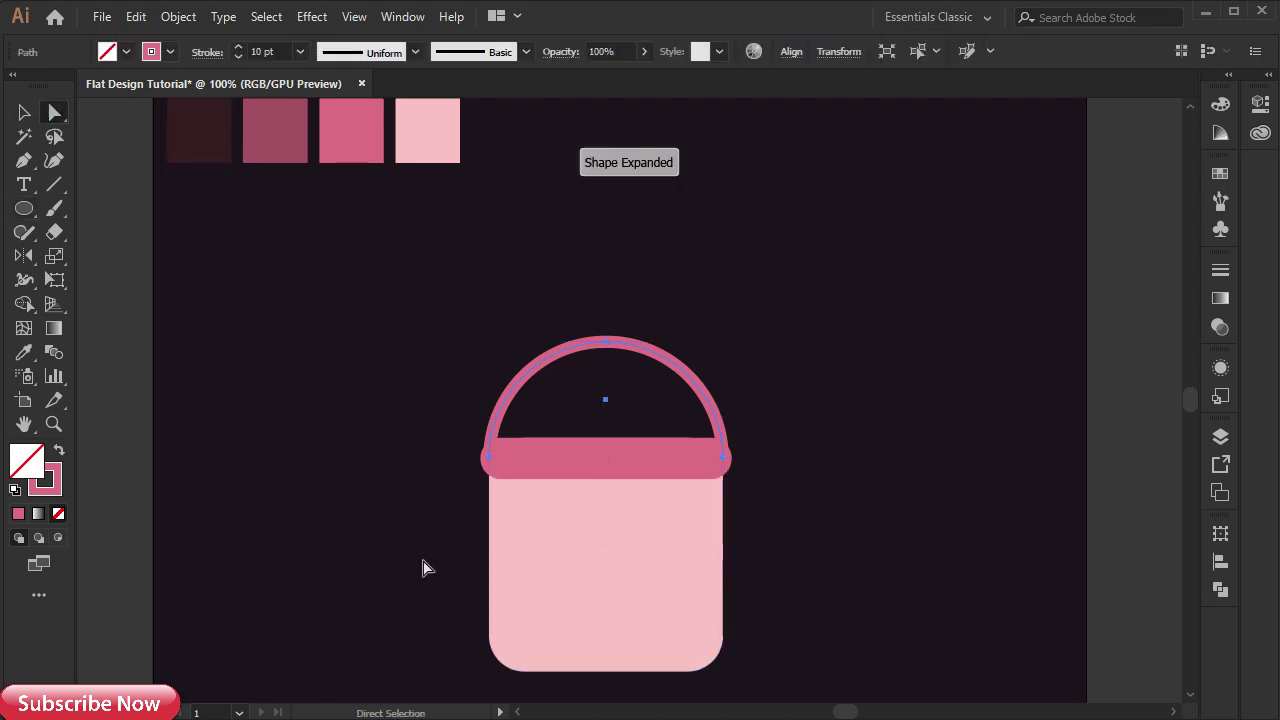
{"action": "left_click", "coordinate": [365, 373]}
{"action": "left_click", "coordinate": [24, 112]}
- Draw a narrow vertical rectangle hanging from the rim's right part and fill it with the dark mauve swatch colour, without stroke
{"action": "left_click_drag", "start_coordinate": [24, 208], "coordinate": [103, 212]}
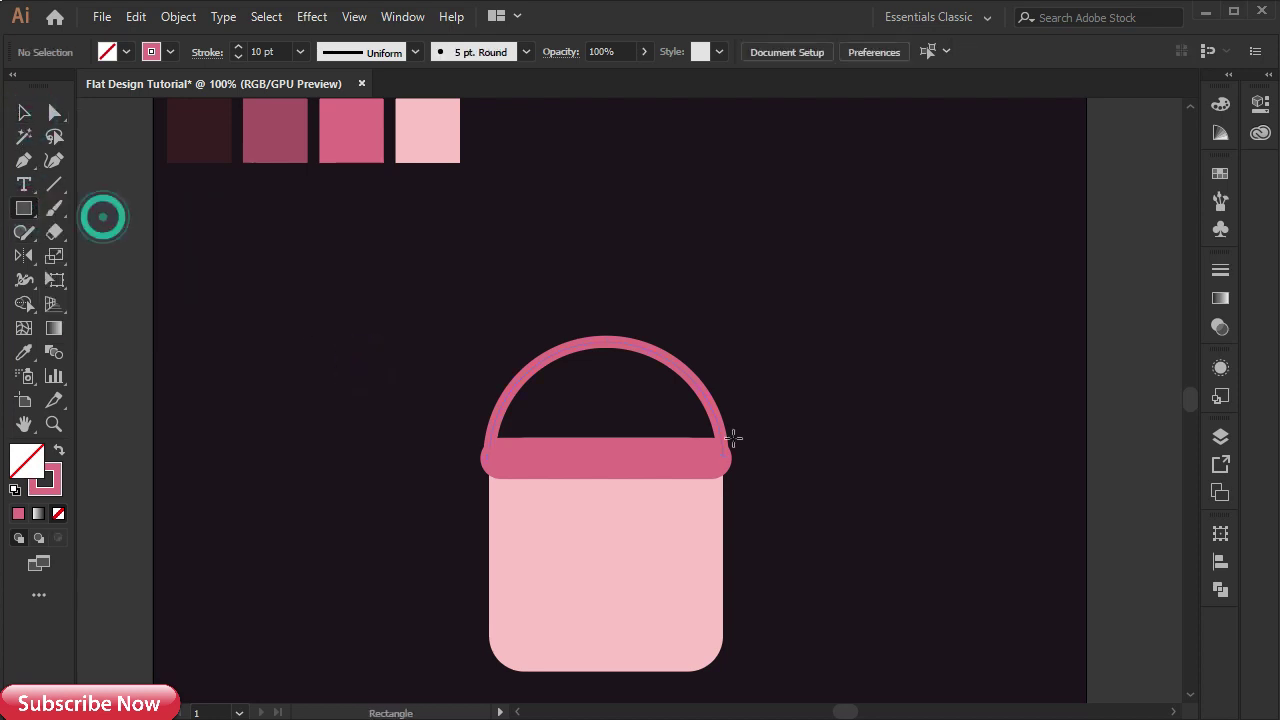
{"action": "mouse_move", "coordinate": [699, 437]}
{"action": "left_mouse_down"}
{"action": "mouse_move", "coordinate": [676, 470]}
{"action": "mouse_move", "coordinate": [659, 470]}
{"action": "mouse_move", "coordinate": [661, 547]}
{"action": "mouse_move", "coordinate": [664, 521]}
{"action": "mouse_move", "coordinate": [659, 530]}
{"action": "left_mouse_up"}
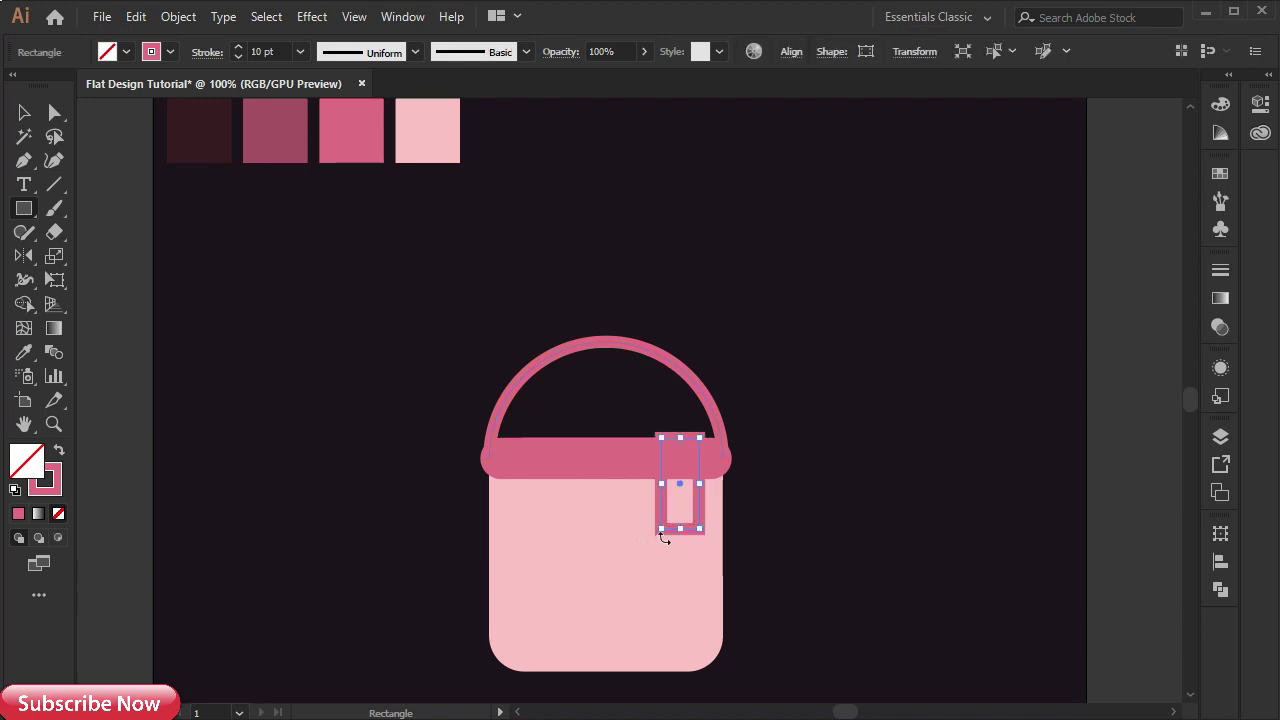
{"action": "left_click", "coordinate": [59, 450]}
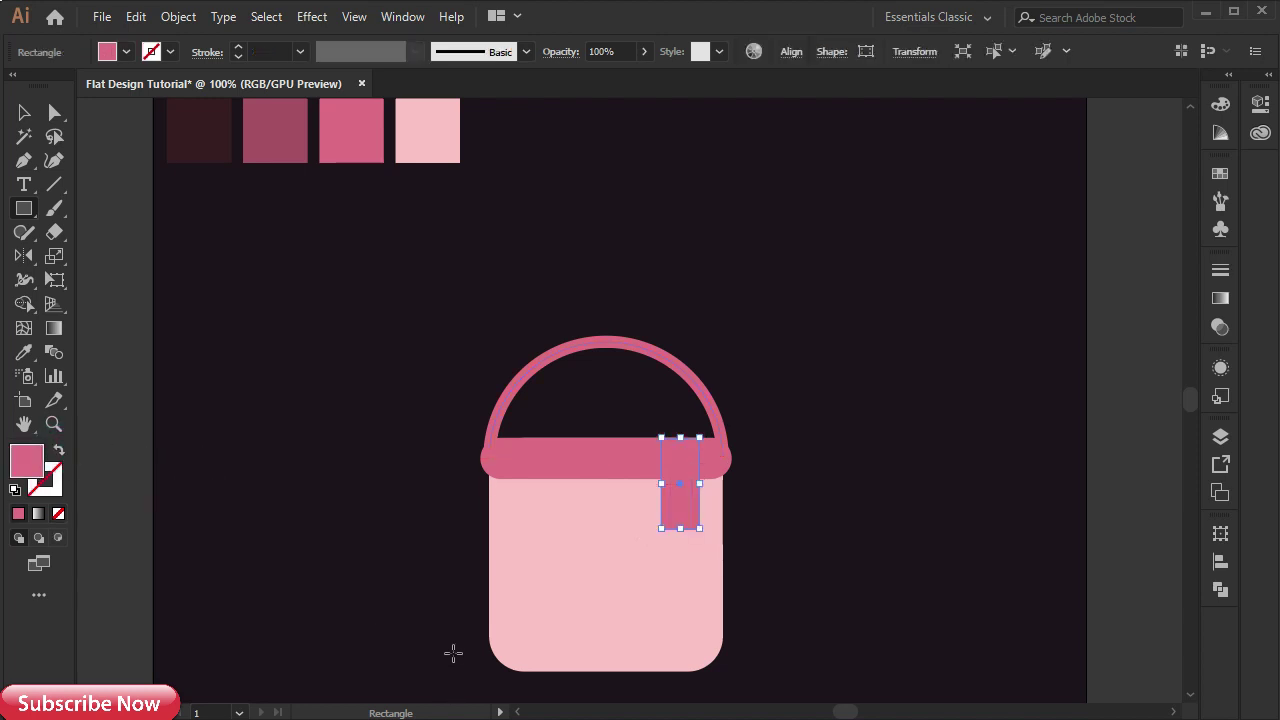
{"action": "key", "text": "i"}
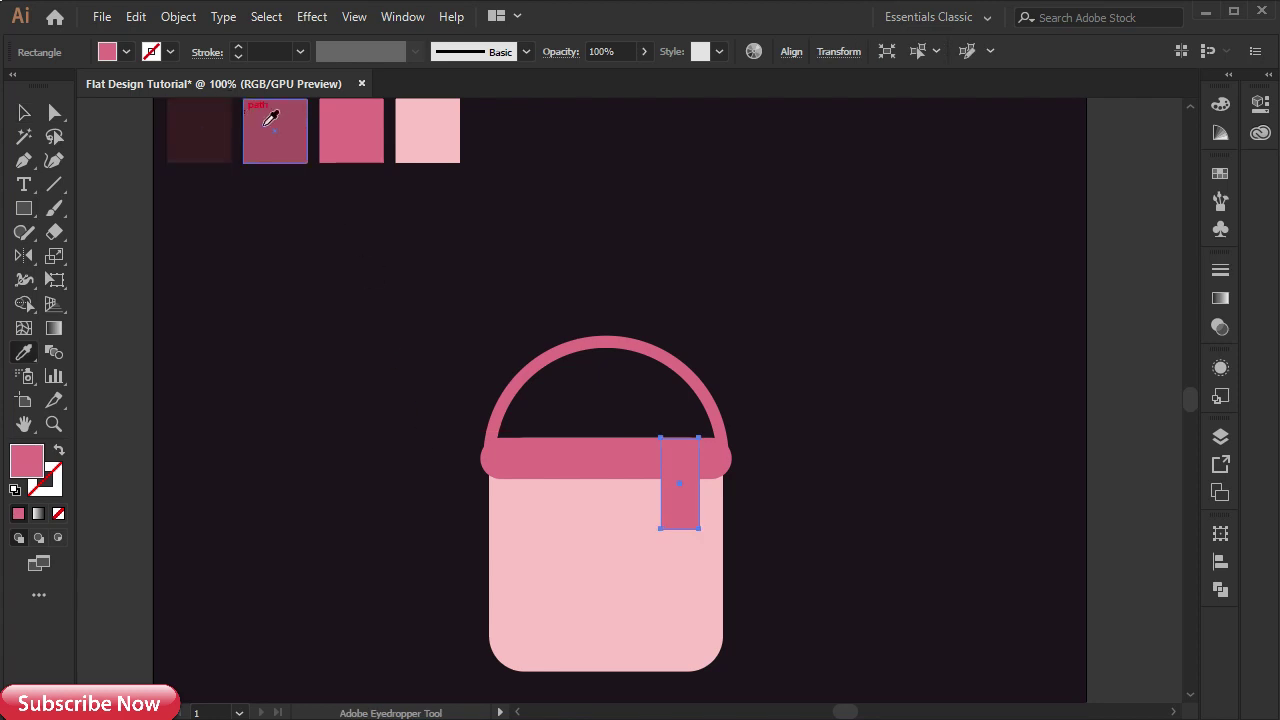
{"action": "left_click", "coordinate": [281, 123]}
{"action": "key", "text": "v"}
{"action": "left_click", "coordinate": [271, 451]}
- Duplicate the mauve rectangle into a longer drip at the rim's middle and bridge the two drips with a rim-height piece
{"action": "left_click", "coordinate": [682, 500]}
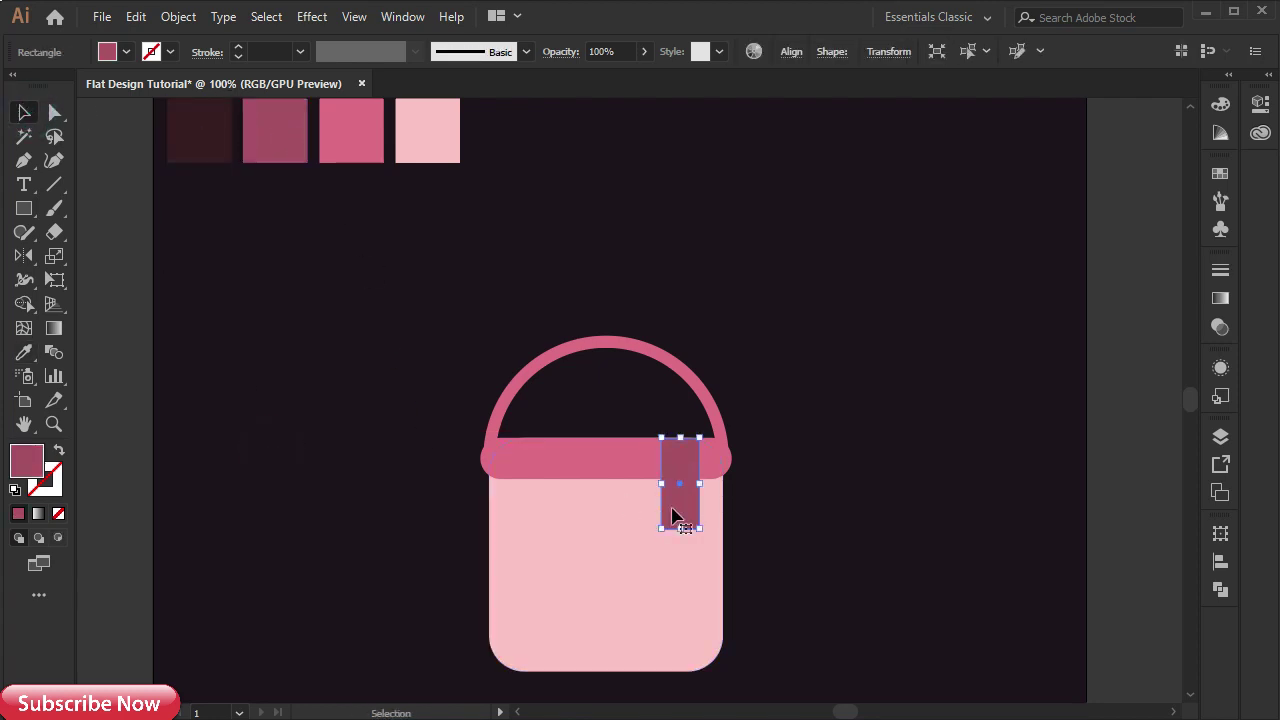
{"action": "left_click_drag", "start_coordinate": [673, 514], "coordinate": [608, 544]}
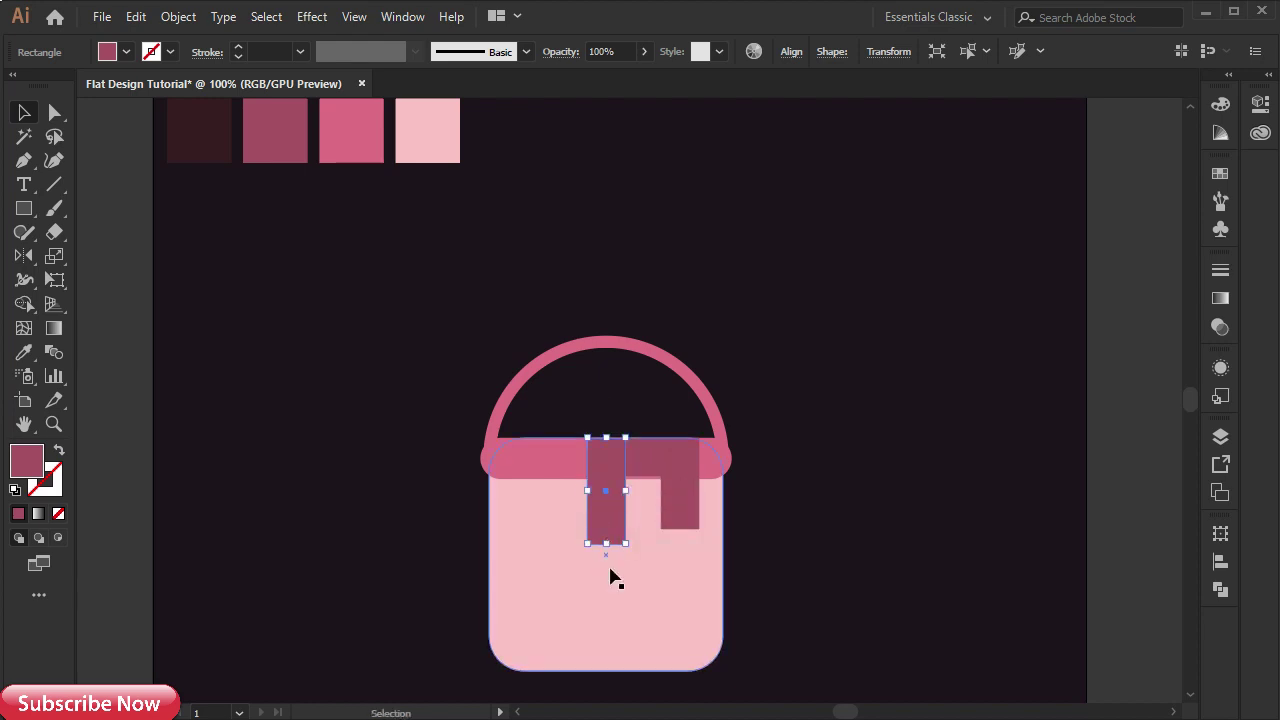
{"action": "key", "text": "ctrl+shift+a"}
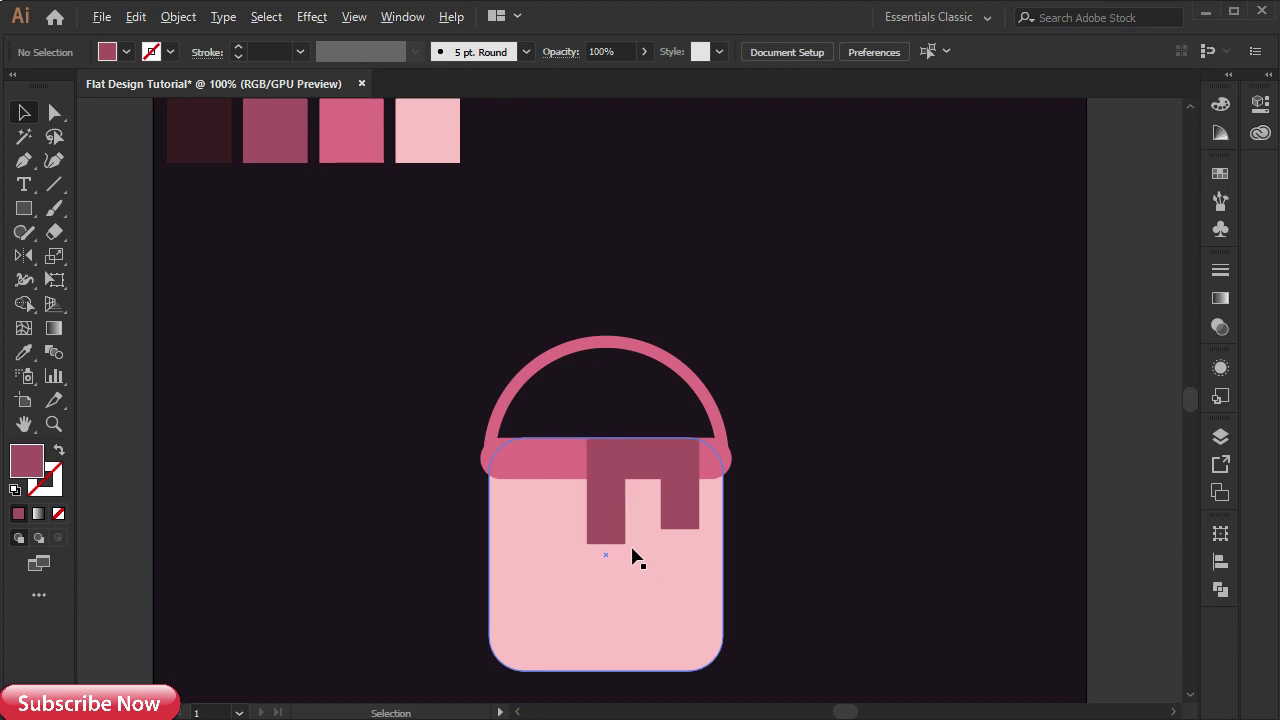
- Round the right drip's lower end by fitting a circle inside it and removing the outer corners with Shape Builder
{"action": "scroll", "coordinate": [632, 558], "scroll_direction": "up", "scroll_amount": 3}
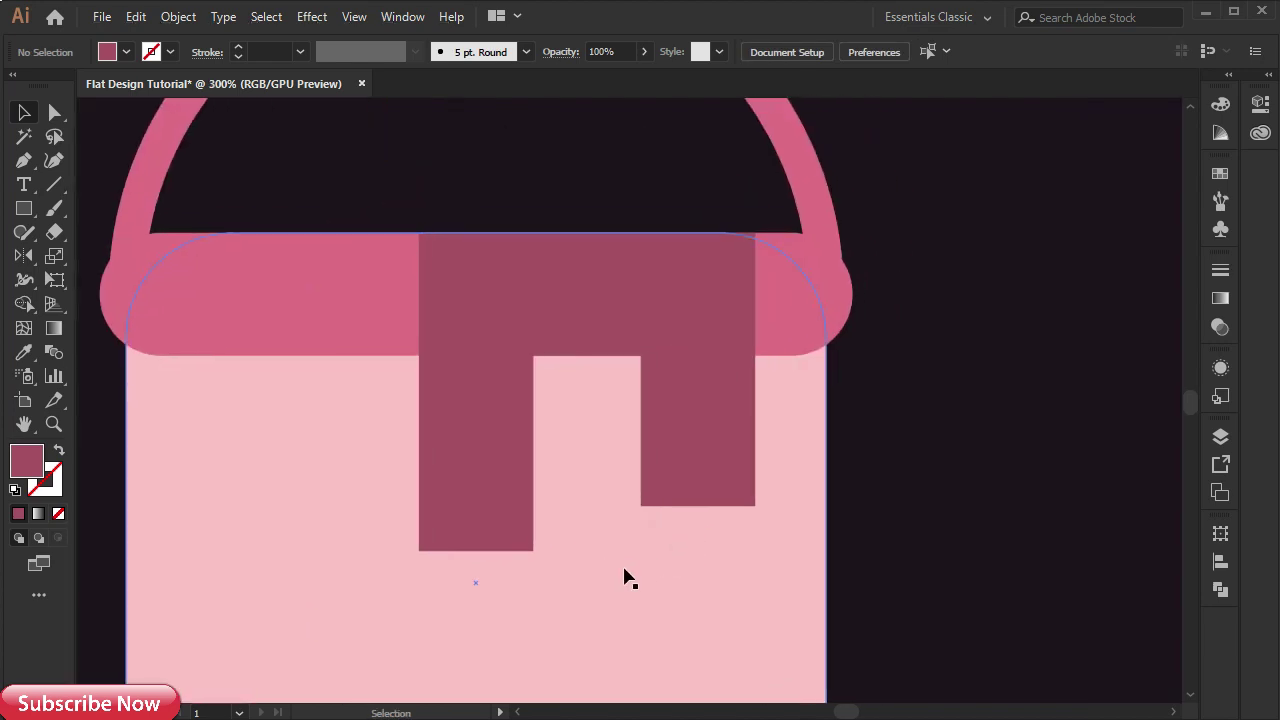
{"action": "left_click_drag", "start_coordinate": [24, 208], "coordinate": [107, 256]}
{"action": "left_click_drag", "start_coordinate": [697, 464], "coordinate": [720, 480]}
{"action": "key", "text": "v"}
{"action": "left_click", "coordinate": [711, 363], "text": "shift"}
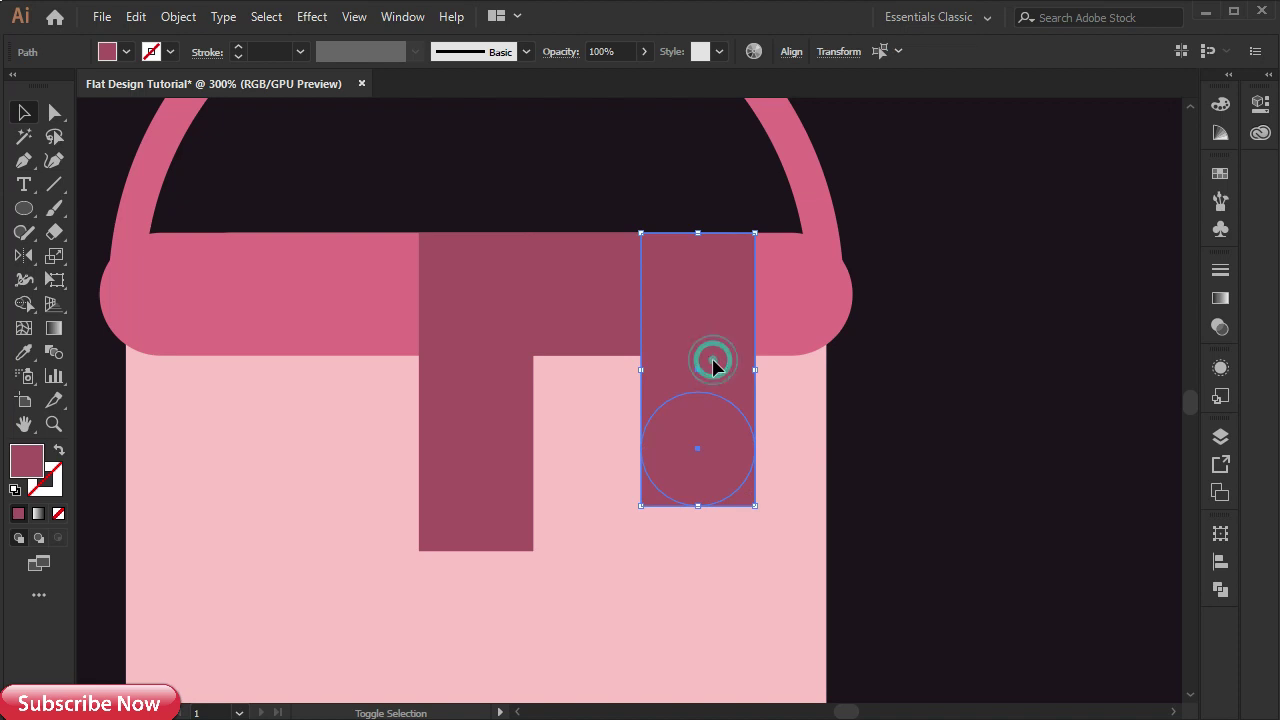
{"action": "left_click", "coordinate": [24, 304]}
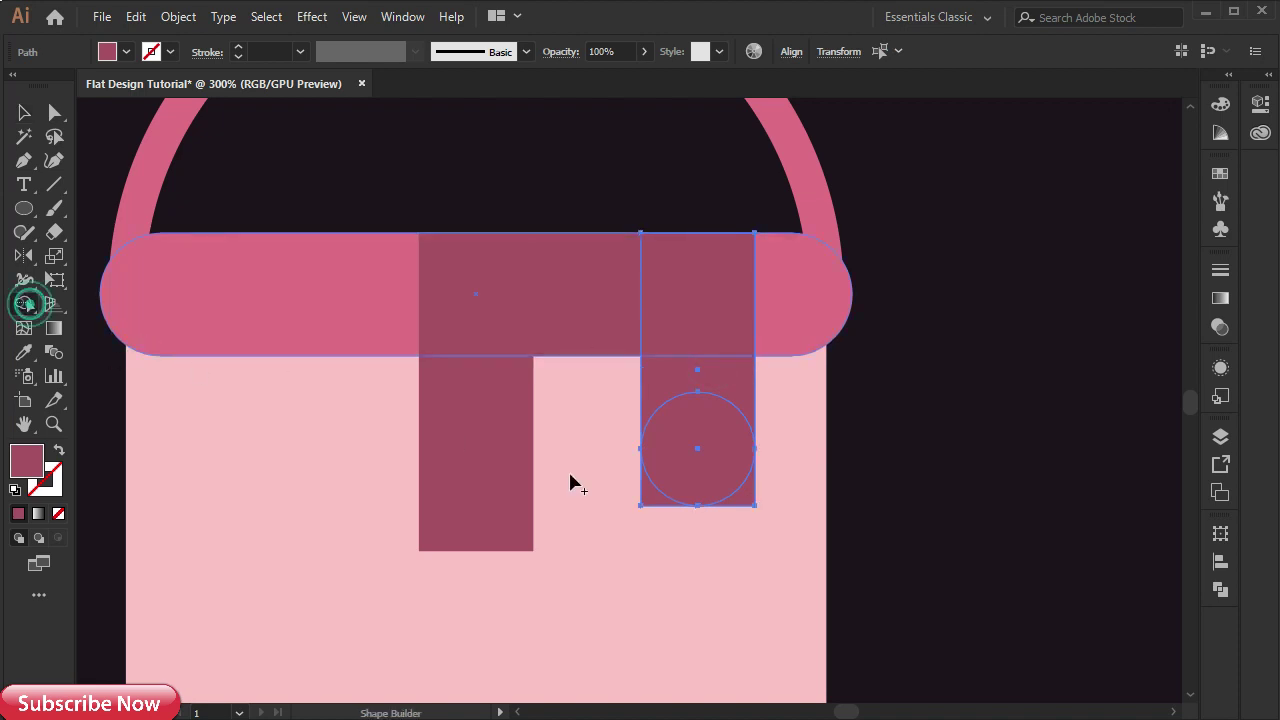
{"action": "left_click", "coordinate": [653, 497], "text": "alt"}
{"action": "left_click", "coordinate": [686, 512], "text": "alt"}
{"action": "key", "text": "v"}
{"action": "left_click", "coordinate": [708, 565]}
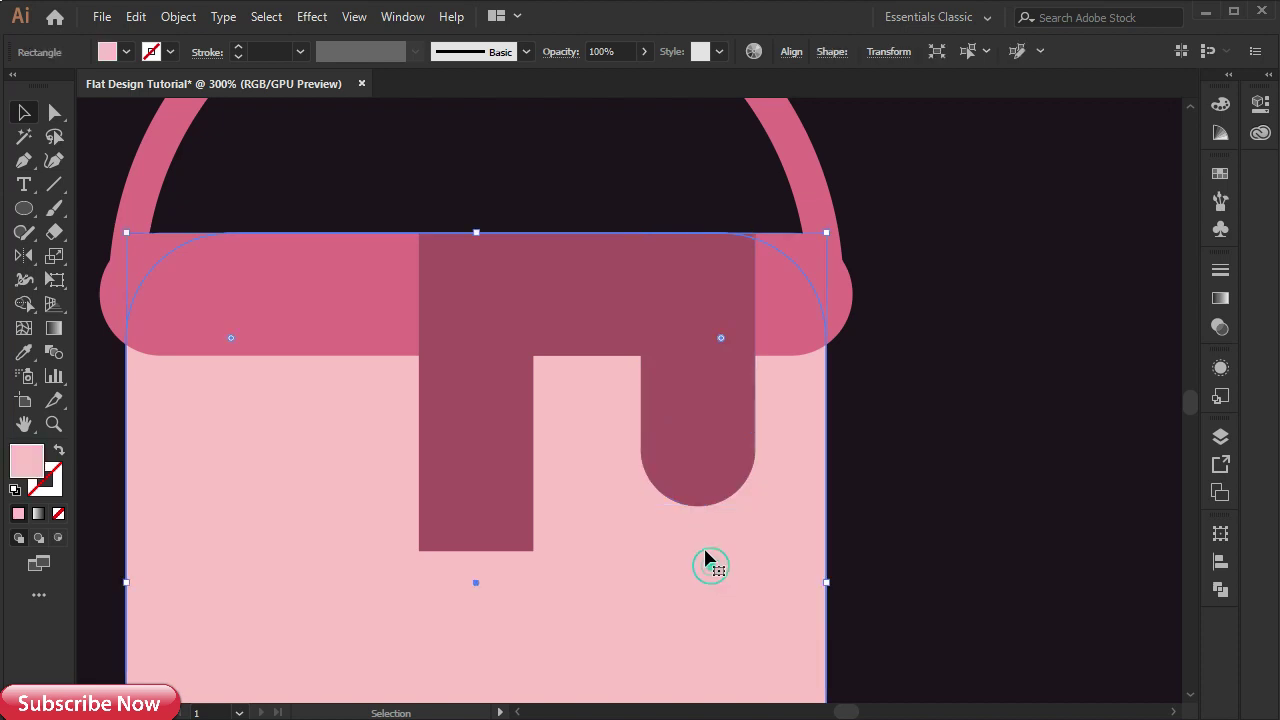
- Move the circle into the gap between the drips and fill the two upper corners around it with Shape Builder
{"action": "left_click", "coordinate": [716, 455]}
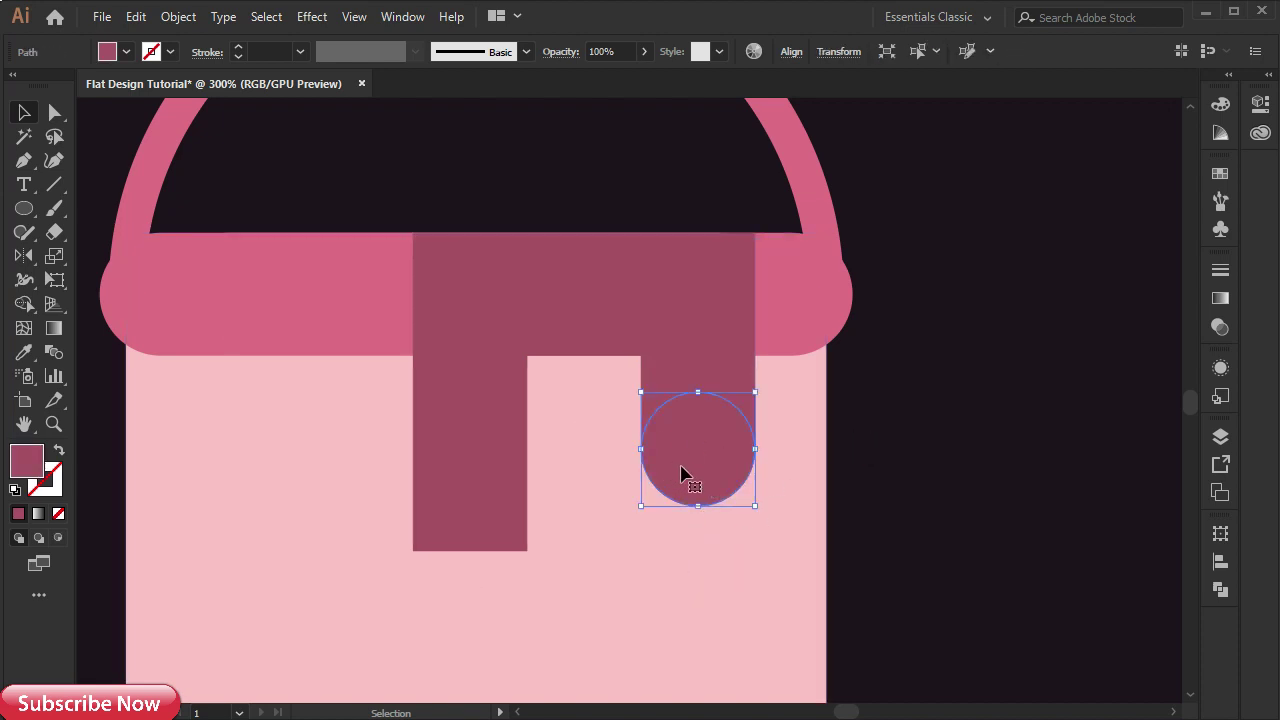
{"action": "left_click_drag", "start_coordinate": [681, 474], "coordinate": [560, 434]}
{"action": "left_click", "coordinate": [603, 337], "text": "shift"}
{"action": "left_click", "coordinate": [691, 331], "text": "shift"}
{"action": "left_click", "coordinate": [483, 417], "text": "shift"}
{"action": "left_click", "coordinate": [22, 305]}
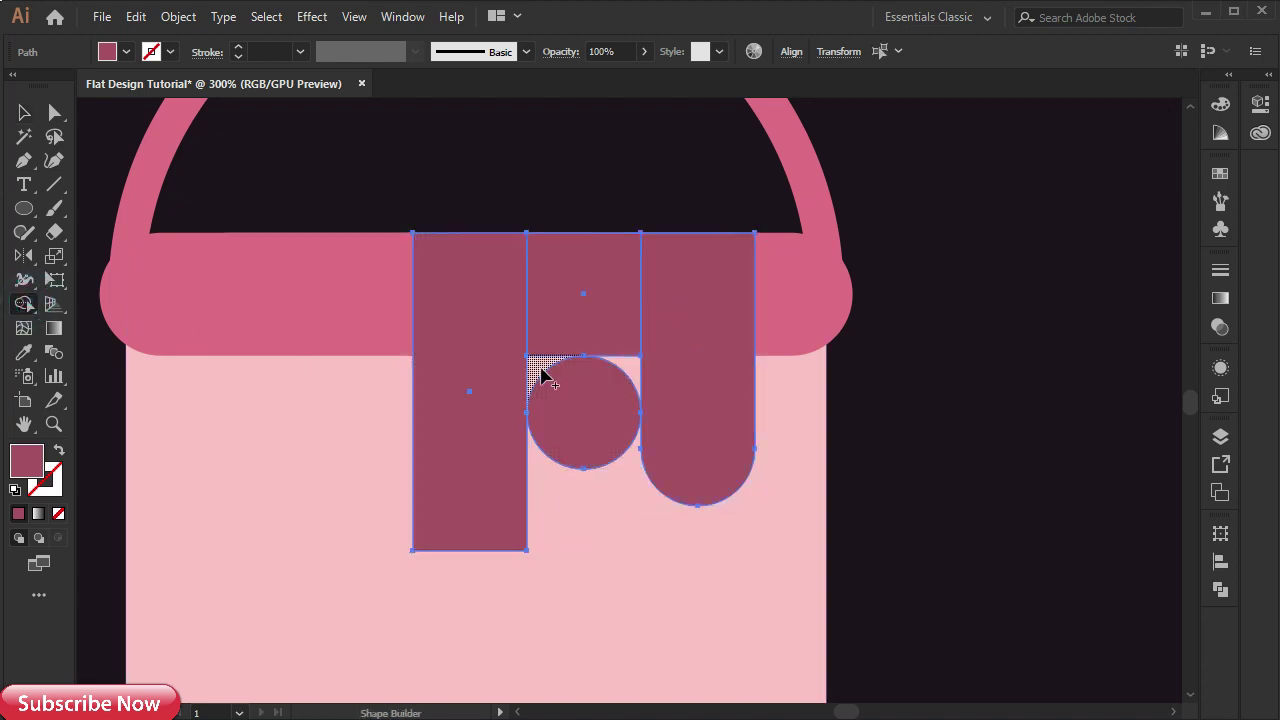
{"action": "left_click", "coordinate": [536, 364]}
{"action": "left_click", "coordinate": [630, 368]}
{"action": "key", "text": "v"}
{"action": "left_click", "coordinate": [1007, 380]}
- Move the circle onto the rim against the long drip's left edge and fill the upper corner between them with Shape Builder
{"action": "left_click_drag", "start_coordinate": [566, 408], "coordinate": [356, 278]}
{"action": "left_click", "coordinate": [209, 289], "text": "shift"}
{"action": "left_click", "coordinate": [457, 303], "text": "shift"}
{"action": "key", "text": "shift+m"}
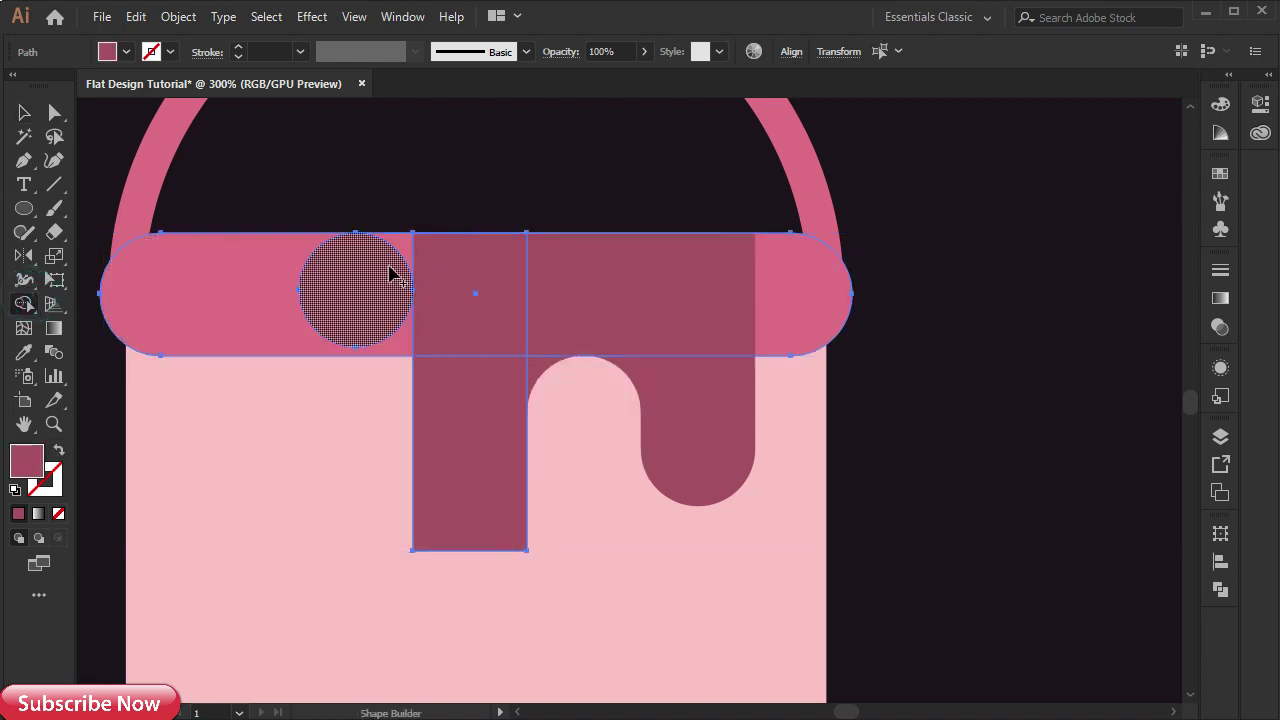
{"action": "key", "text": "v"}
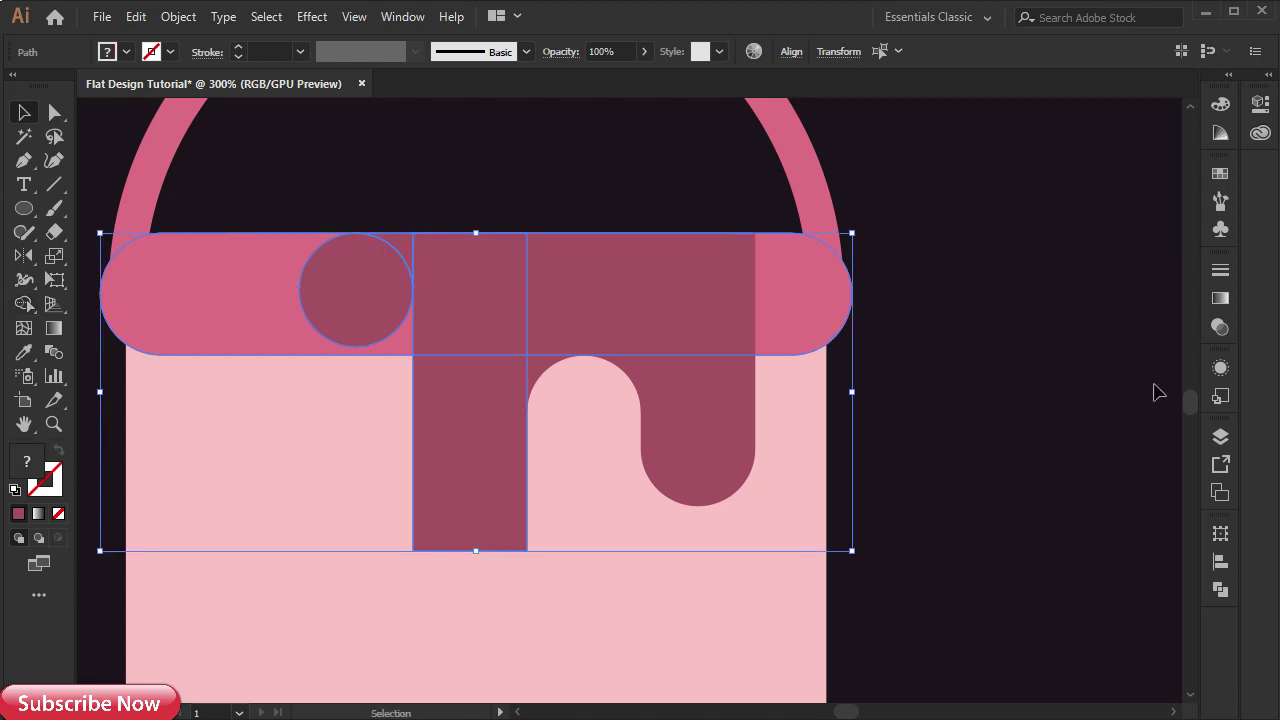
{"action": "left_click", "coordinate": [1154, 391]}
- Move the circle to the right drip's outer edge on the rim, fill the upper corner with Shape Builder, and delete the circle
{"action": "left_click_drag", "start_coordinate": [351, 310], "coordinate": [805, 305]}
{"action": "left_click", "coordinate": [383, 337], "text": "shift"}
{"action": "left_click", "coordinate": [717, 320], "text": "shift"}
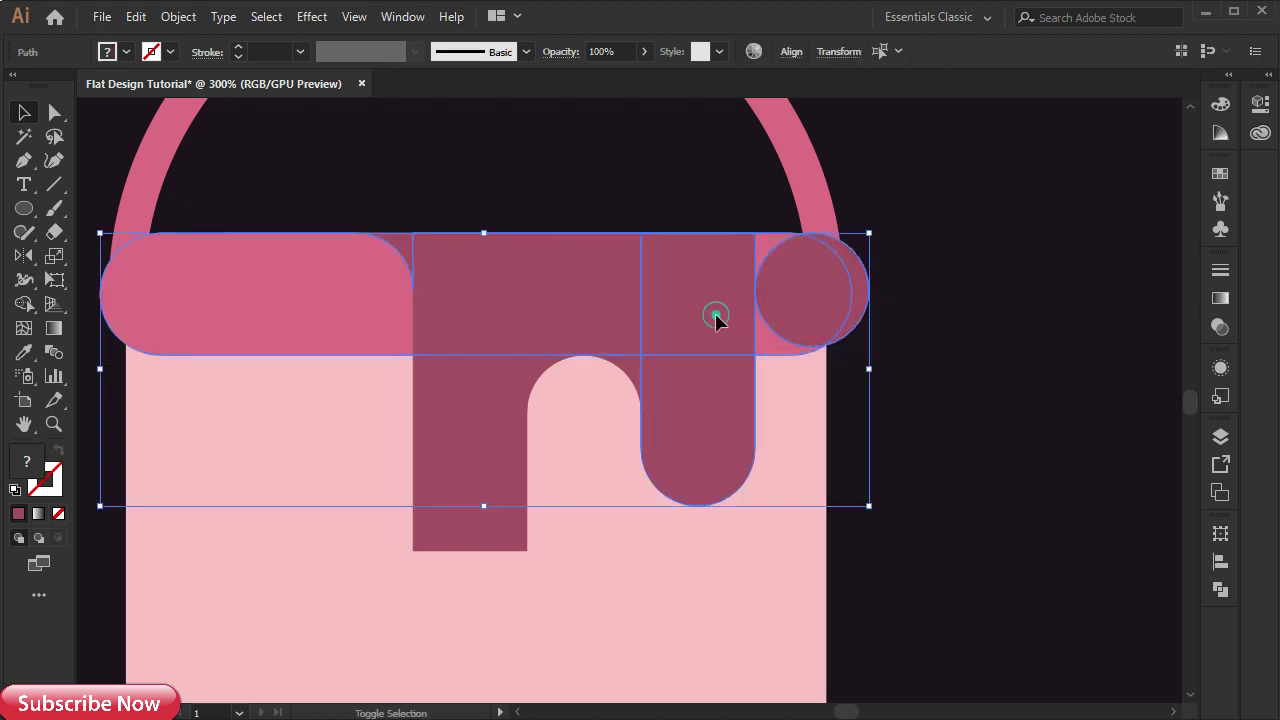
{"action": "left_click", "coordinate": [24, 304]}
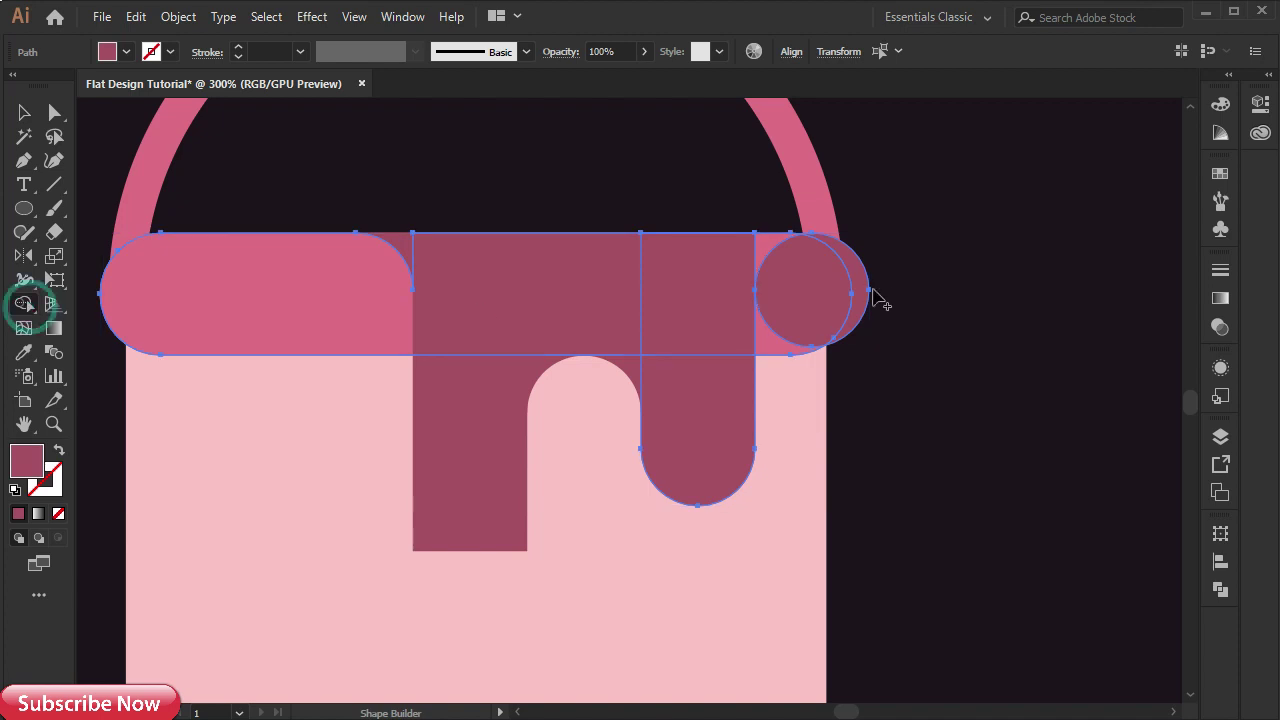
{"action": "left_click", "coordinate": [24, 112]}
{"action": "left_click", "coordinate": [1029, 443]}
{"action": "left_click_drag", "start_coordinate": [829, 328], "coordinate": [929, 345]}
{"action": "key", "text": "Delete"}
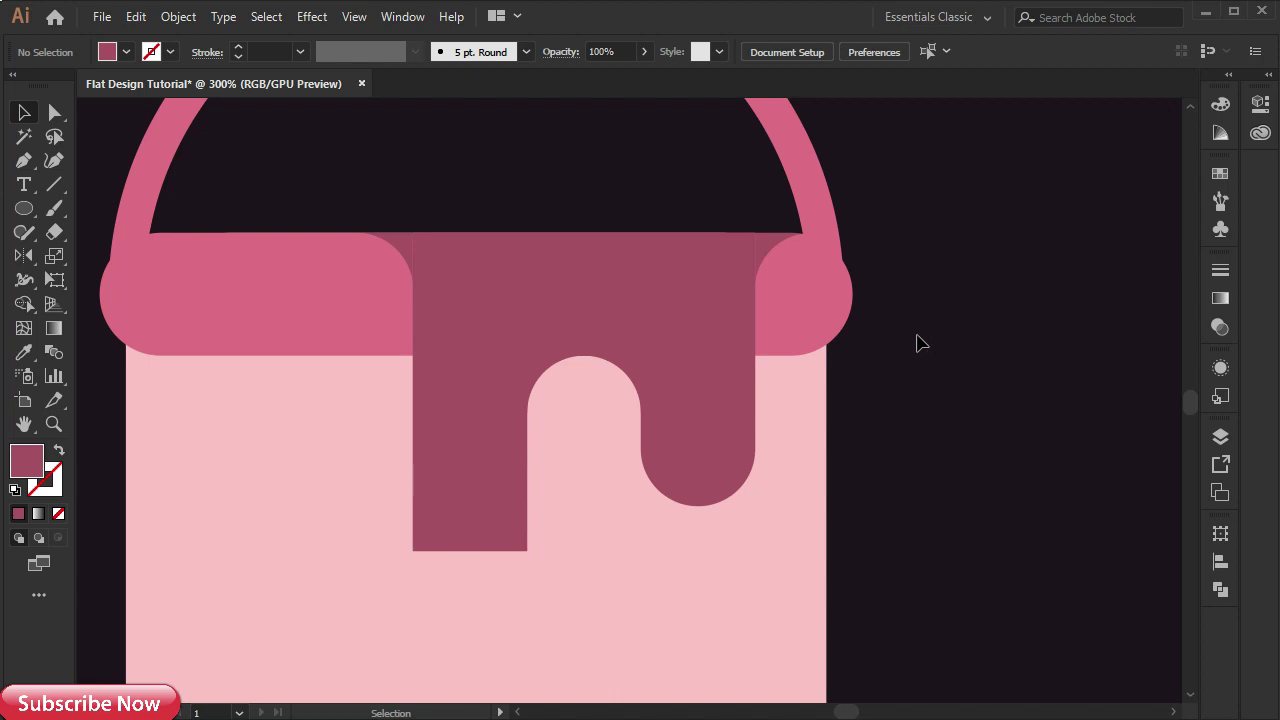
- Round the long left drip's two lower corners to the maximum so its end becomes a semicircle
{"action": "left_click", "coordinate": [465, 476]}
{"action": "left_click", "coordinate": [55, 112]}
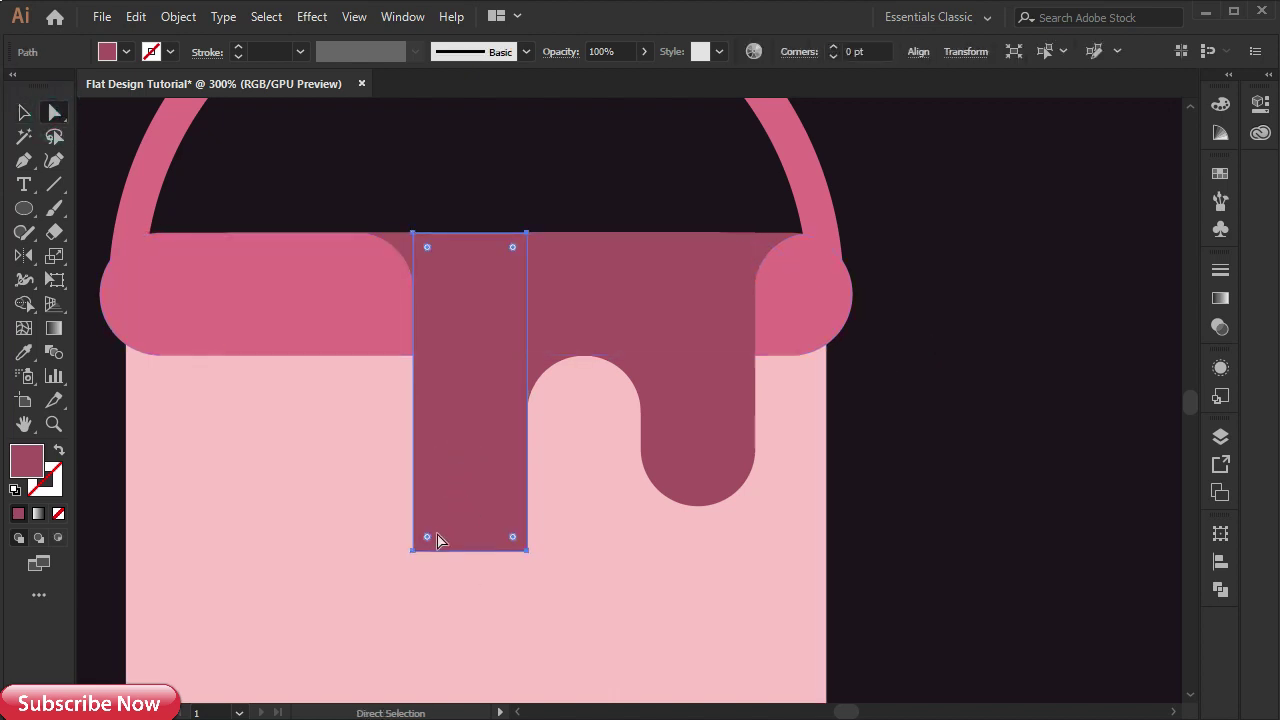
{"action": "left_click", "coordinate": [428, 538], "text": "shift"}
{"action": "left_click_drag", "start_coordinate": [513, 539], "coordinate": [480, 474]}
{"action": "left_click", "coordinate": [24, 114]}
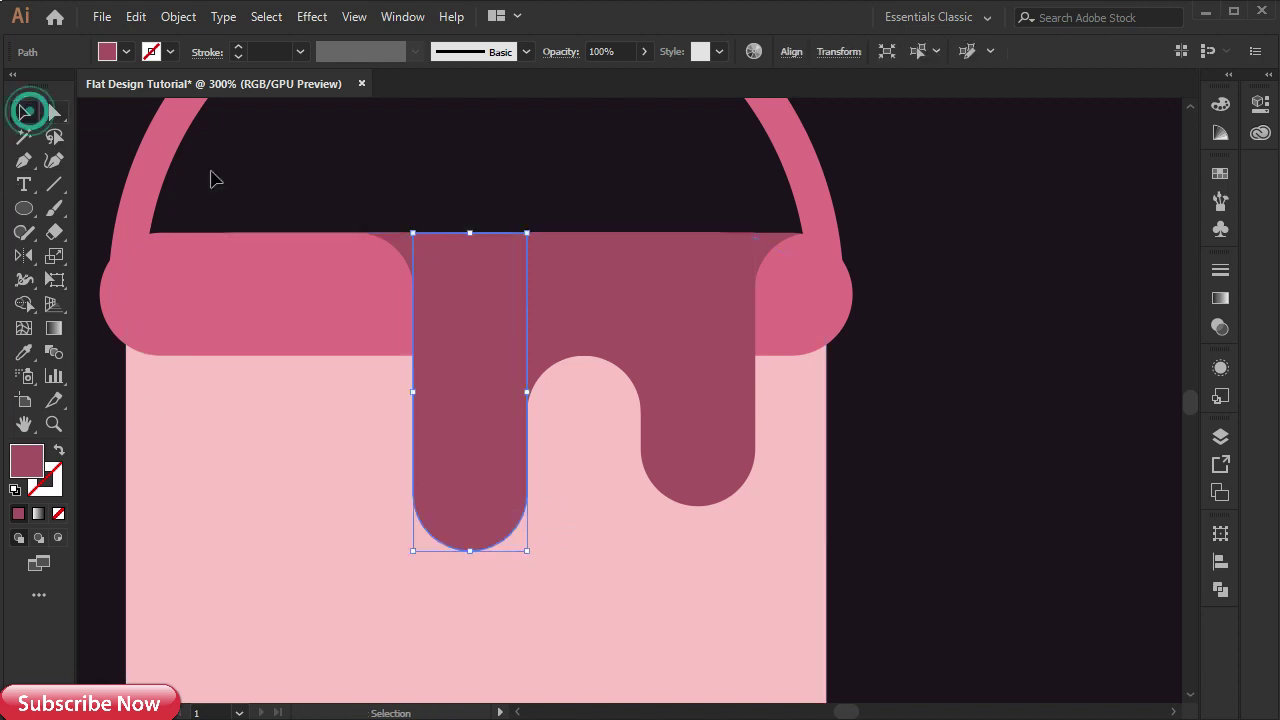
- Unite all the mauve drip pieces, including the small corner fills on the rim, into one shape with Pathfinder
{"action": "left_click", "coordinate": [602, 276]}
{"action": "left_click", "coordinate": [702, 298], "text": "shift"}
{"action": "left_click", "coordinate": [762, 247], "text": "shift"}
{"action": "left_click", "coordinate": [466, 377], "text": "shift"}
{"action": "left_click", "coordinate": [401, 246], "text": "shift"}
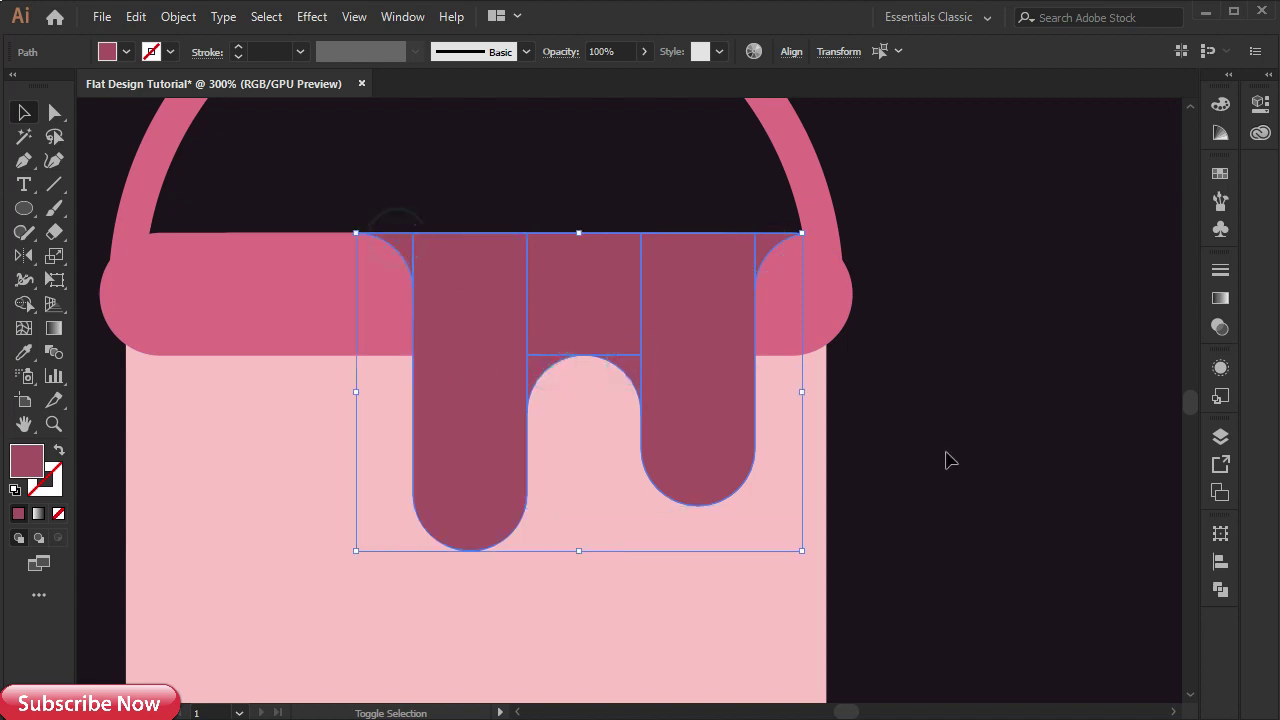
{"action": "left_click", "coordinate": [1219, 589]}
{"action": "left_click", "coordinate": [986, 578]}
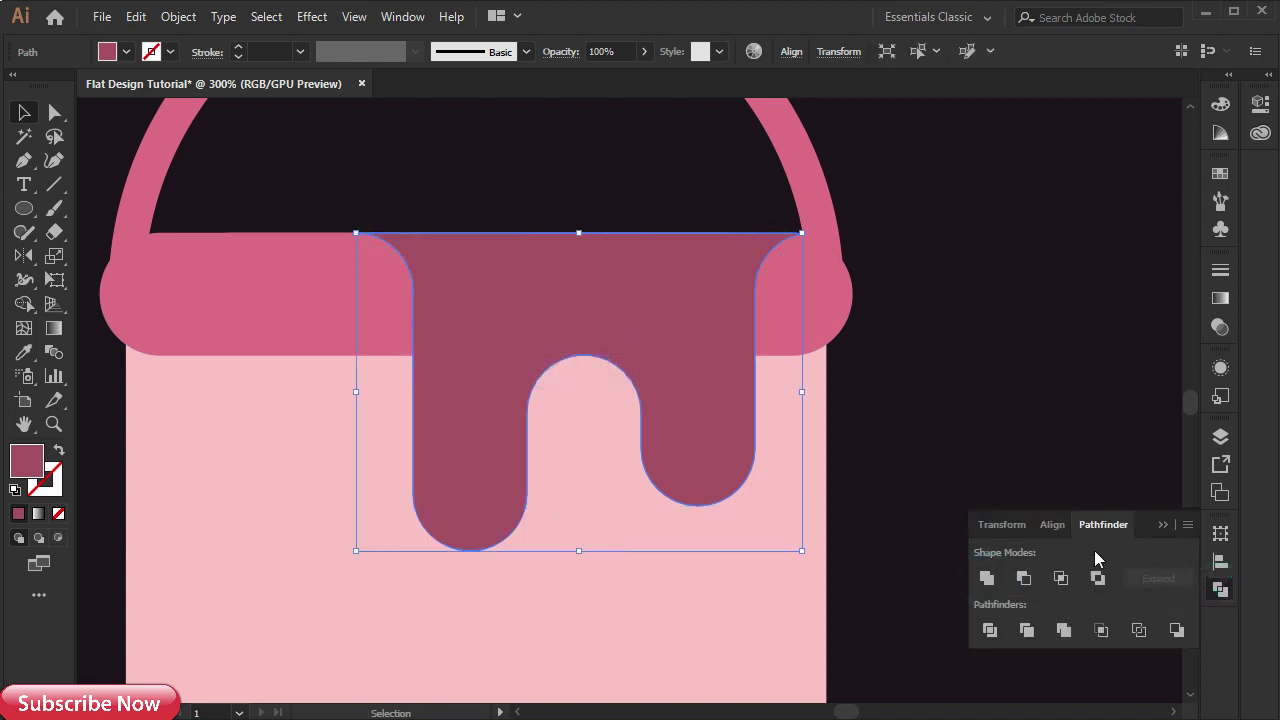
{"action": "left_click", "coordinate": [1162, 526]}
{"action": "left_click", "coordinate": [941, 458]}
{"action": "key", "text": "ctrl+minus"}
{"action": "key", "text": "ctrl+minus"}
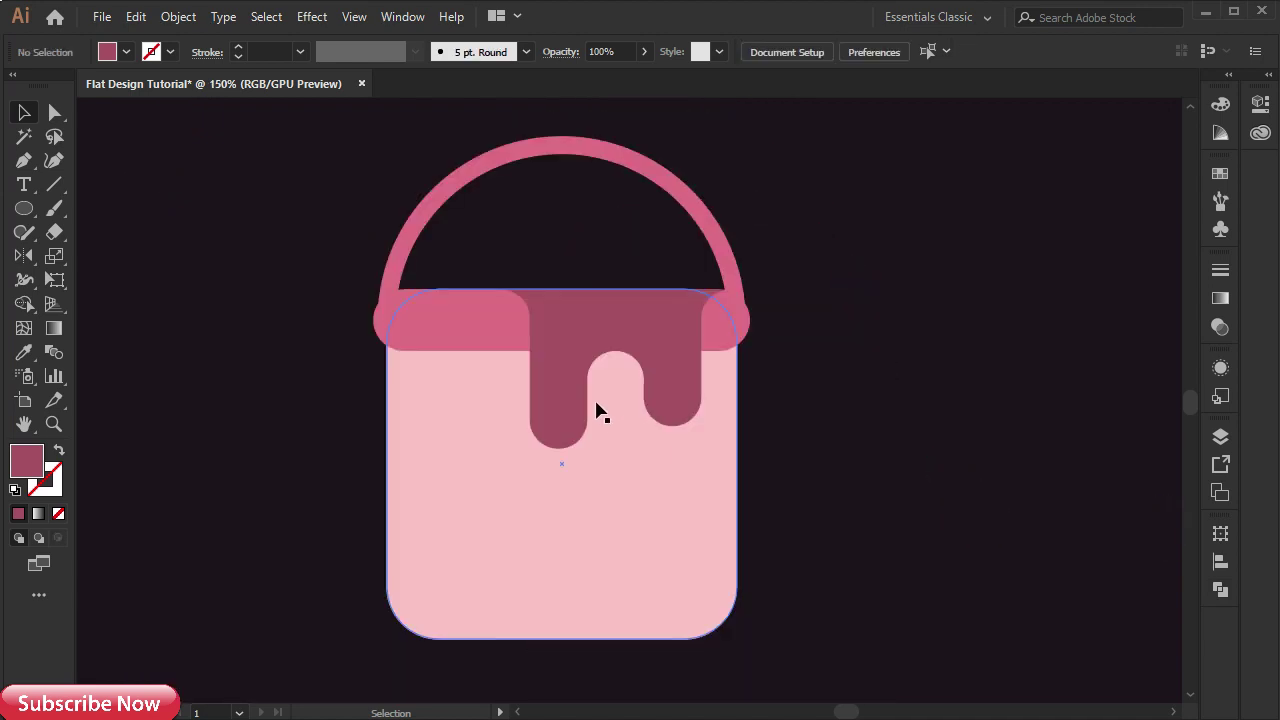
- Draw a small circle on the bucket's lower left as an eye and fill it with the dark maroon palette color
{"action": "left_click", "coordinate": [28, 214]}
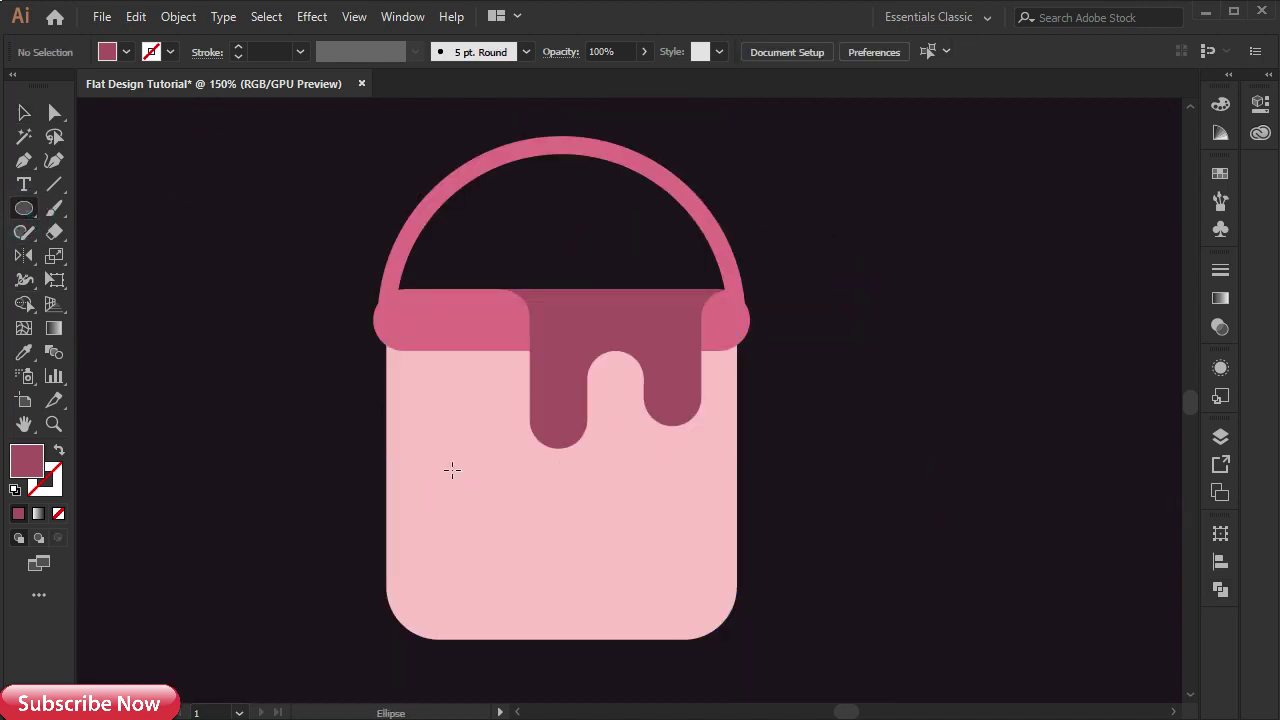
{"action": "mouse_move", "coordinate": [470, 464]}
{"action": "left_mouse_down"}
{"action": "mouse_move", "coordinate": [489, 470]}
{"action": "mouse_move", "coordinate": [484, 515]}
{"action": "left_mouse_up"}
{"action": "key", "text": "v"}
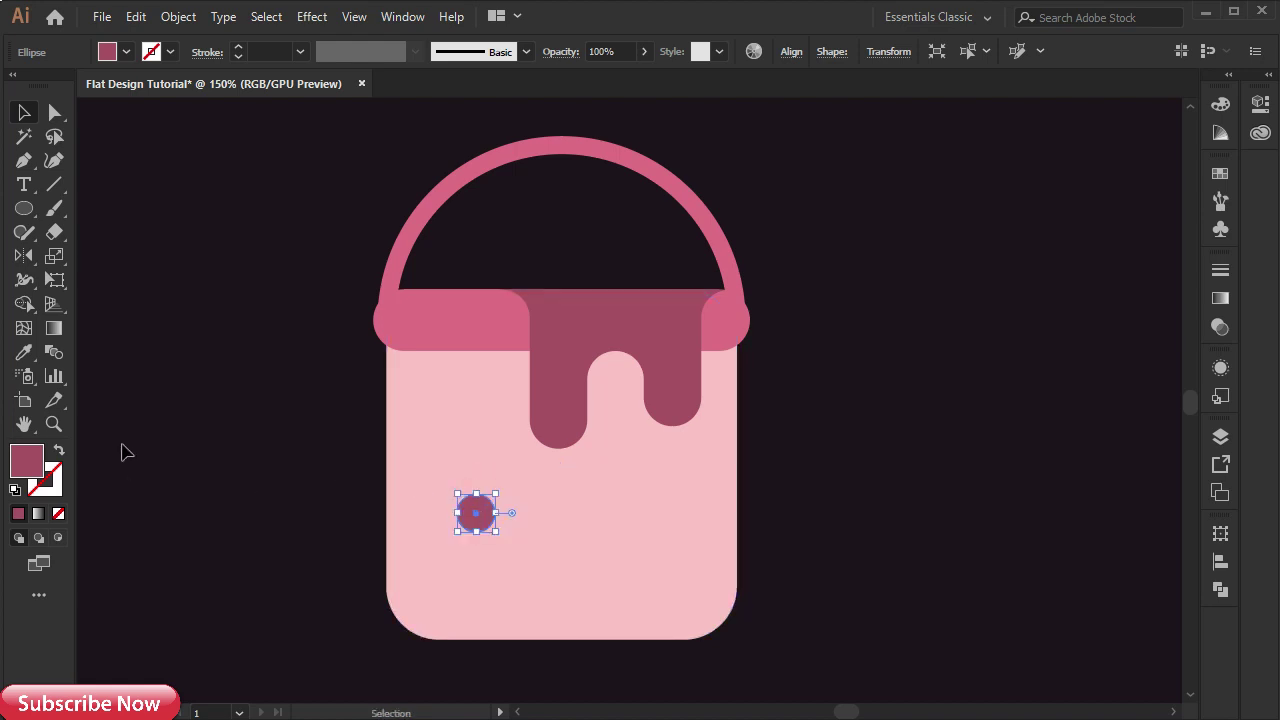
{"action": "scroll", "coordinate": [118, 440], "scroll_direction": "down", "scroll_amount": 1}
{"action": "left_click", "coordinate": [29, 357]}
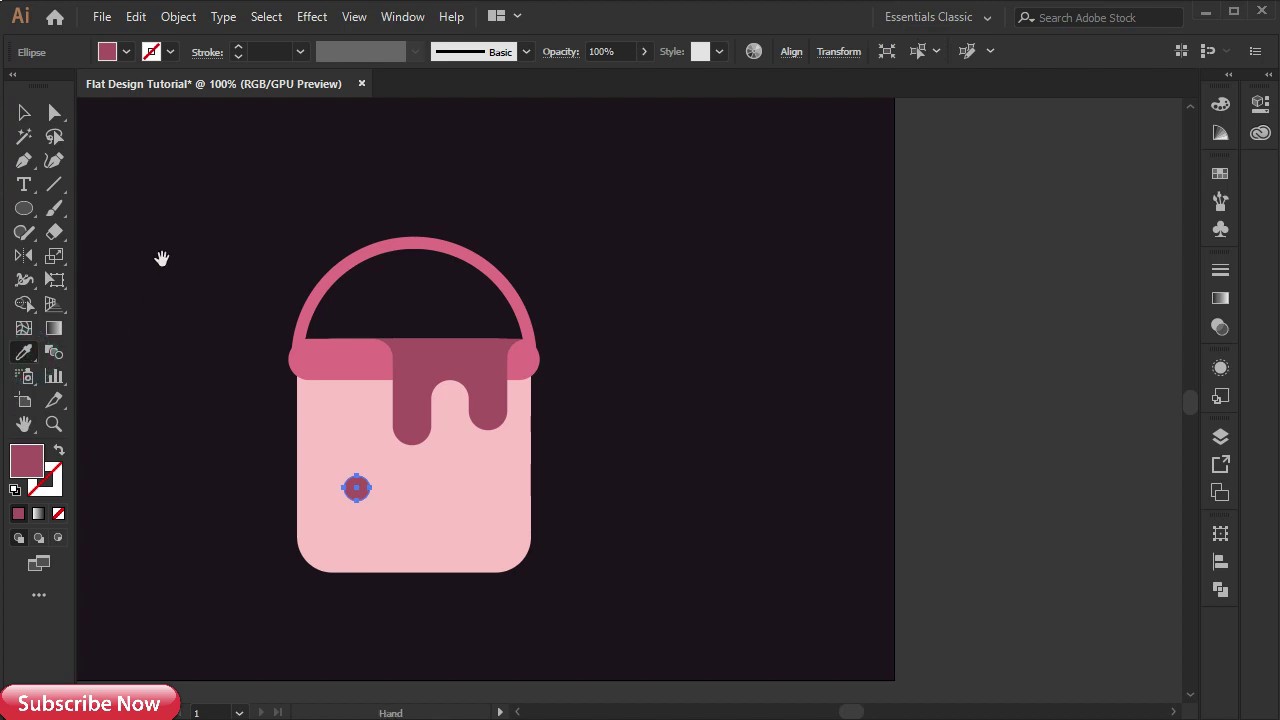
{"action": "left_click_drag", "start_coordinate": [160, 263], "coordinate": [220, 425]}
{"action": "left_click", "coordinate": [92, 202]}
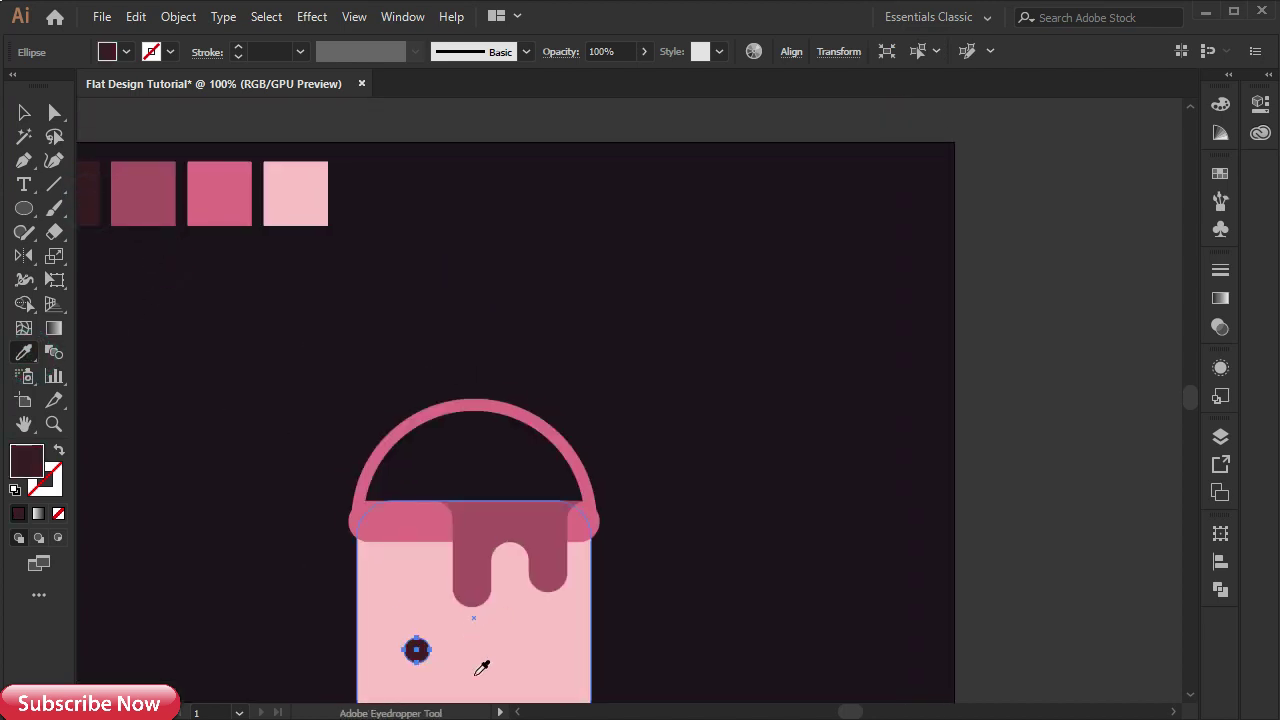
- Place a copy of the eye level with it on the bucket's right side and group the two eyes
{"action": "scroll", "coordinate": [460, 676], "scroll_direction": "up", "scroll_amount": 2}
{"action": "left_click_drag", "start_coordinate": [452, 662], "coordinate": [368, 506]}
{"action": "key", "text": "v"}
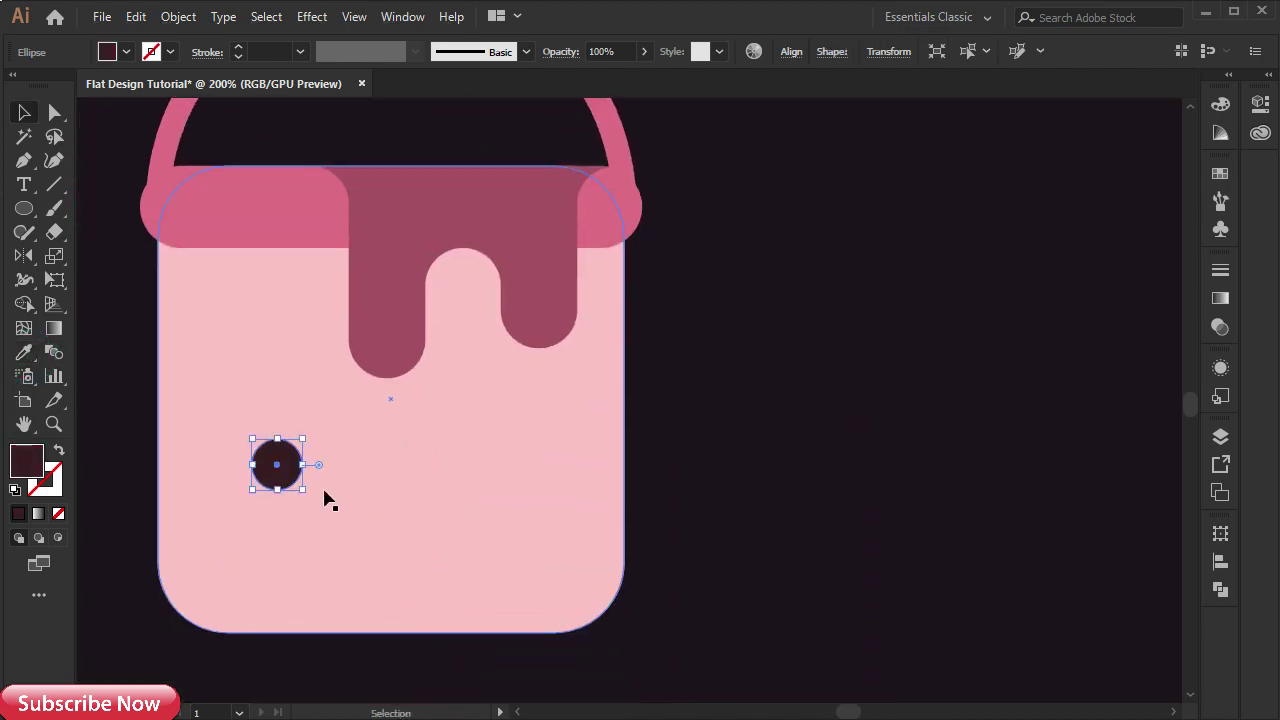
{"action": "left_click_drag", "start_coordinate": [288, 464], "coordinate": [516, 460]}
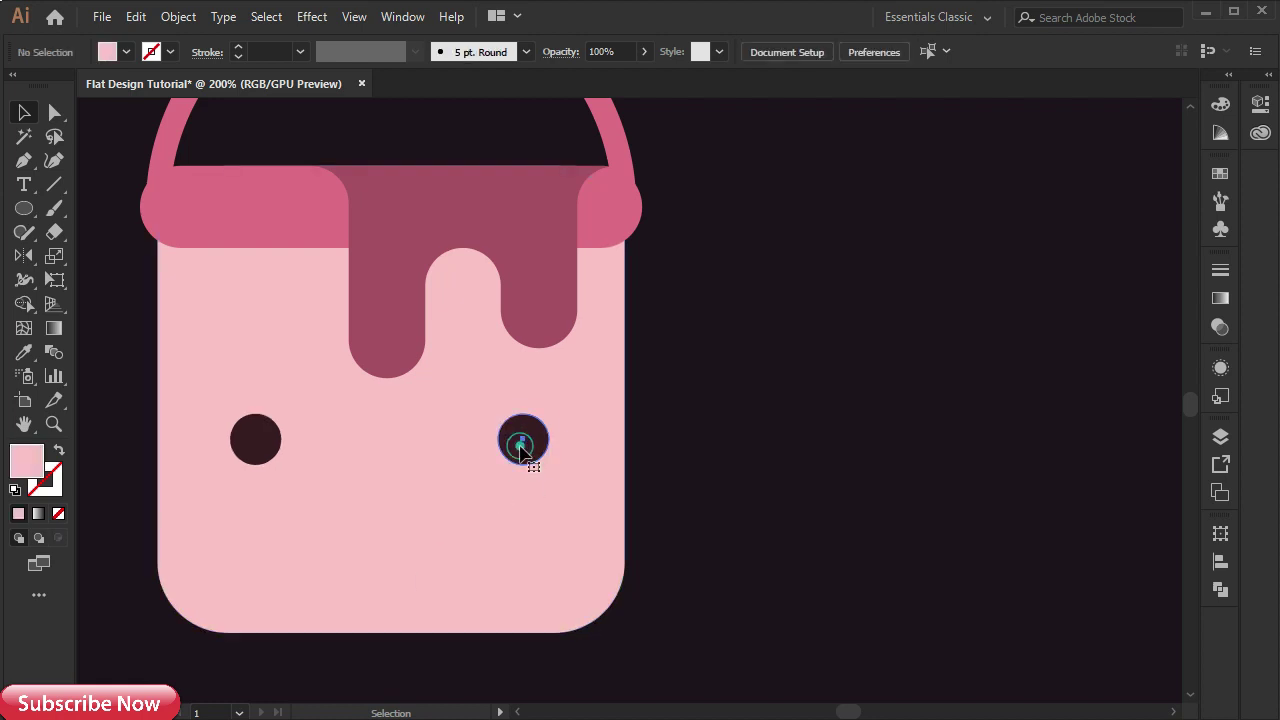
{"action": "left_click", "coordinate": [521, 445]}
{"action": "left_click", "coordinate": [275, 449], "text": "shift"}
{"action": "right_click", "coordinate": [273, 448]}
{"action": "left_click", "coordinate": [324, 178]}
{"action": "left_click", "coordinate": [782, 478]}
- Draw a large dark maroon circle centred between the eyes and move it down to the bucket's lower edge
{"action": "key", "text": "l"}
{"action": "left_click_drag", "start_coordinate": [389, 490], "coordinate": [498, 584]}
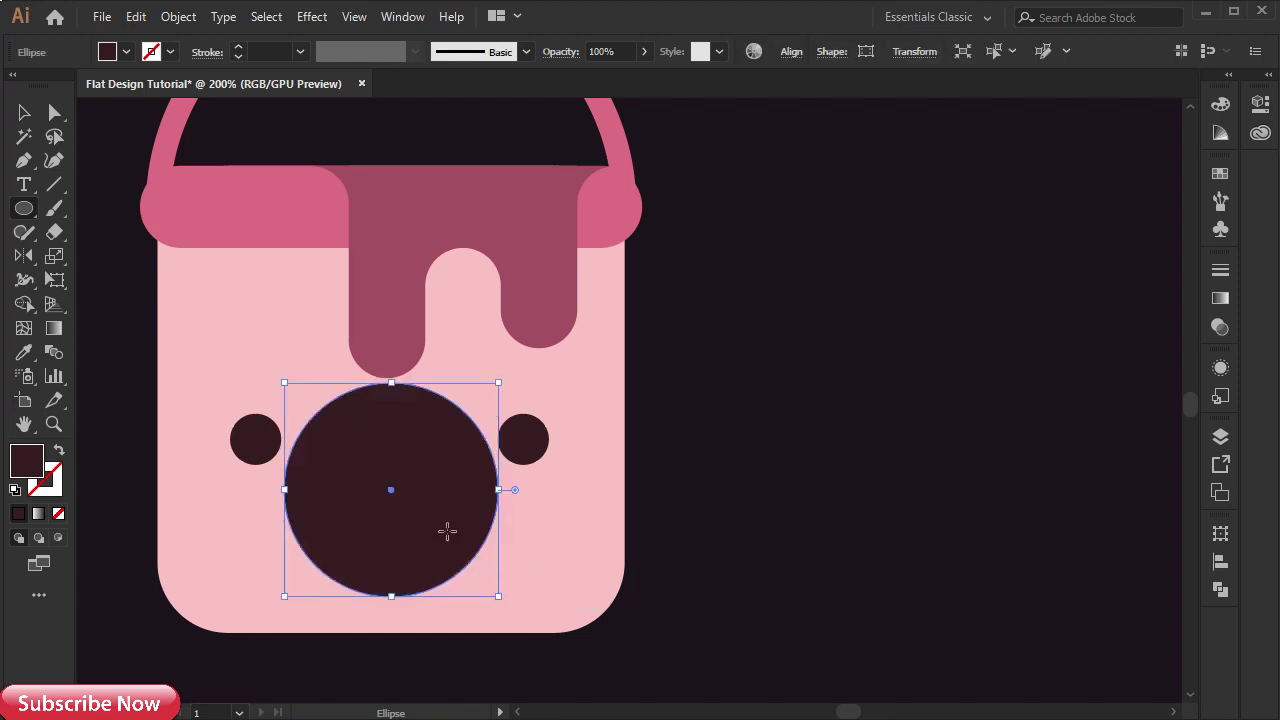
{"action": "key", "text": "v"}
{"action": "left_click_drag", "start_coordinate": [426, 532], "coordinate": [423, 548]}
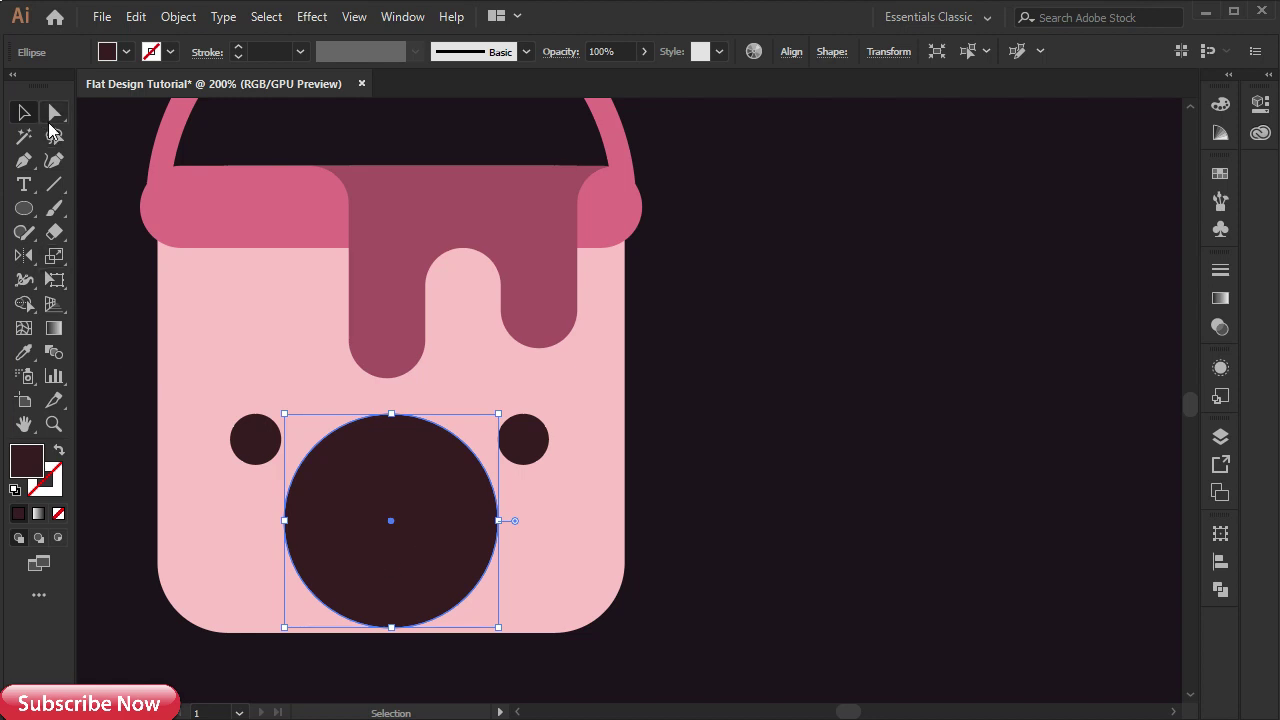
- Turn the large circle into a half-circle mouth by deleting its top anchor point and closing the straight upper edge
{"action": "left_click", "coordinate": [55, 112]}
{"action": "left_click", "coordinate": [390, 414]}
{"action": "key", "text": "Delete"}
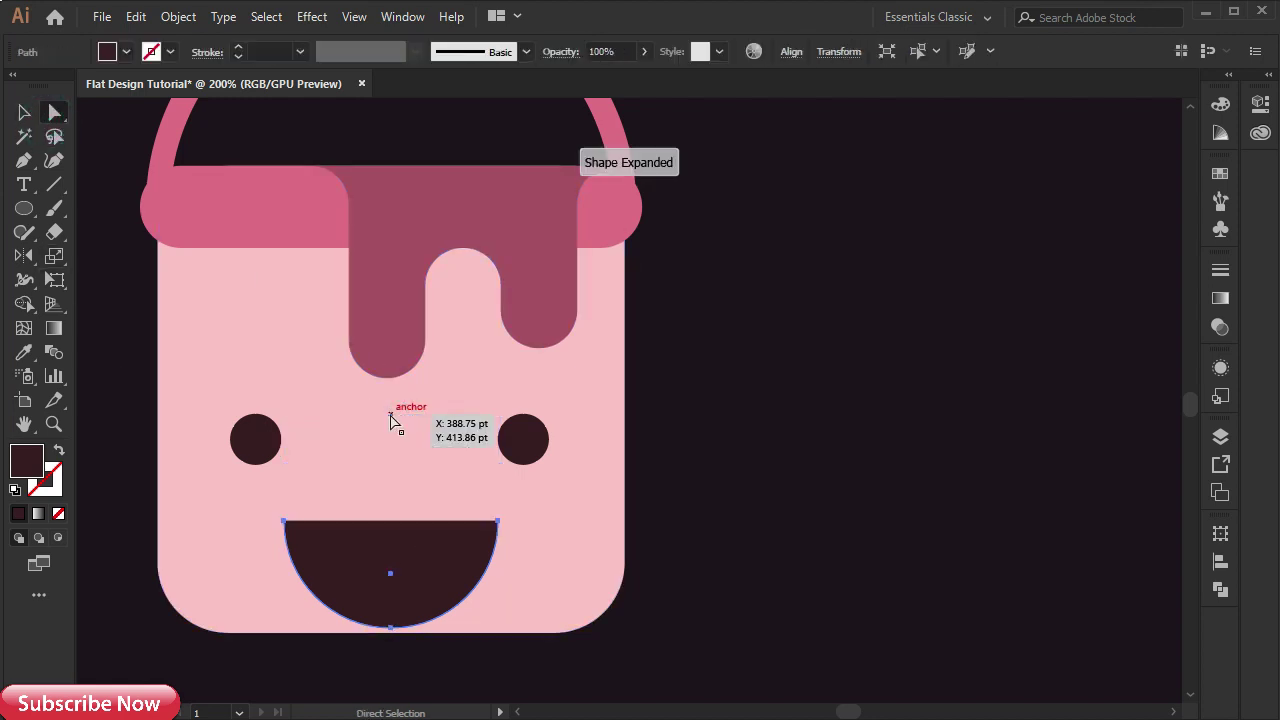
{"action": "left_click", "coordinate": [24, 160]}
{"action": "left_click", "coordinate": [285, 522]}
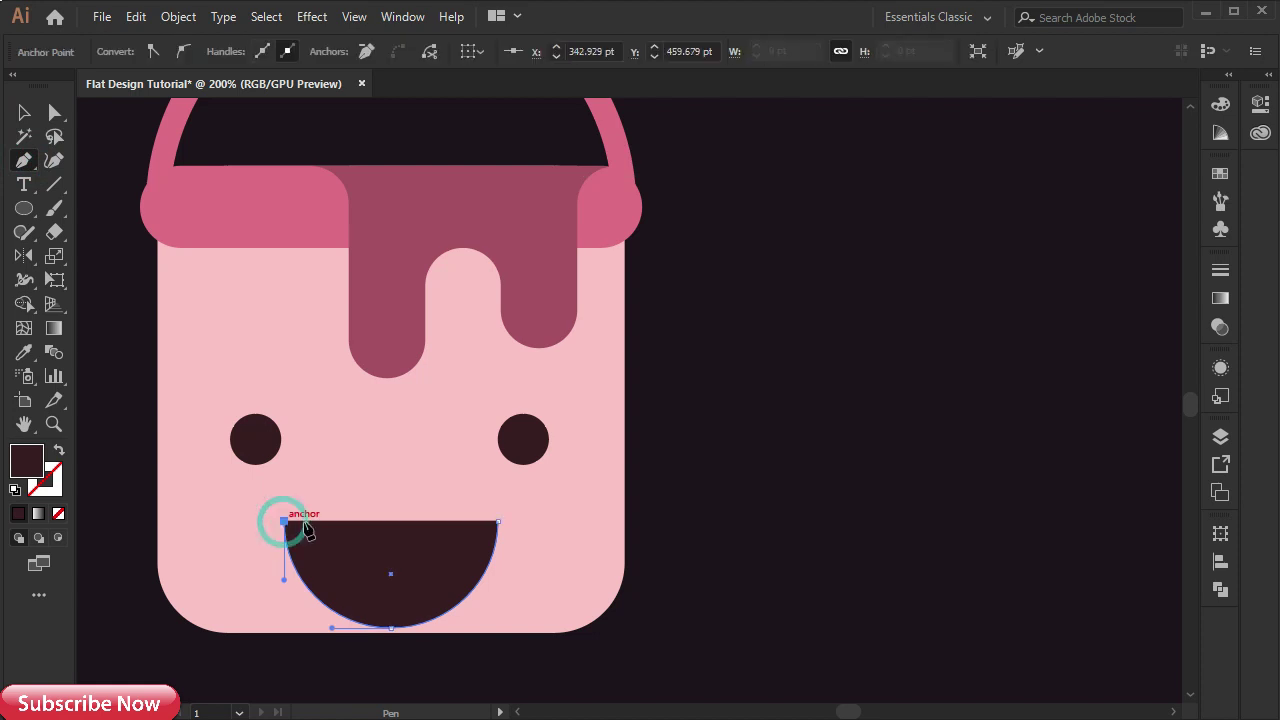
{"action": "left_click", "coordinate": [497, 521]}
- Move the mouth up beneath the eyes and bring the eyes slightly closer together
{"action": "left_click", "coordinate": [24, 112]}
{"action": "left_click_drag", "start_coordinate": [405, 574], "coordinate": [420, 545]}
{"action": "left_click", "coordinate": [752, 516]}
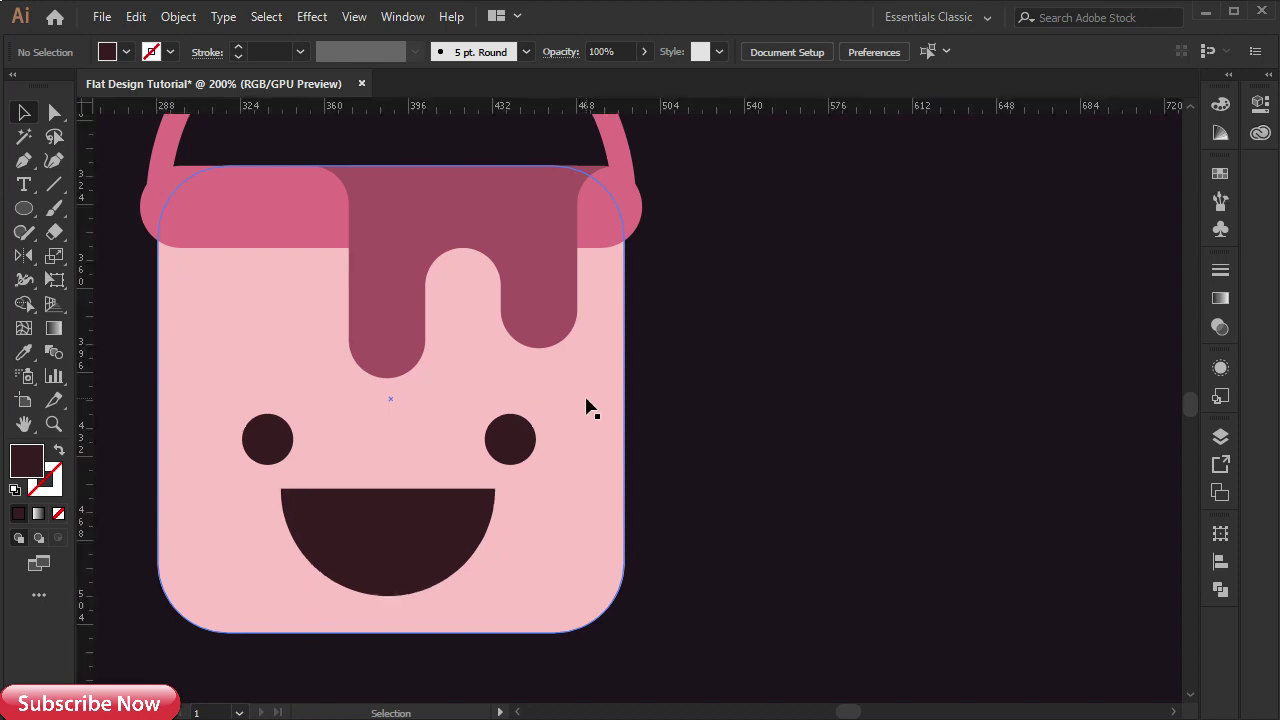
- Centre the eyes and mouth horizontally on the bucket and nudge the eyes up slightly
{"action": "key", "text": "ctrl+minus"}
{"action": "key", "text": "ctrl+a"}
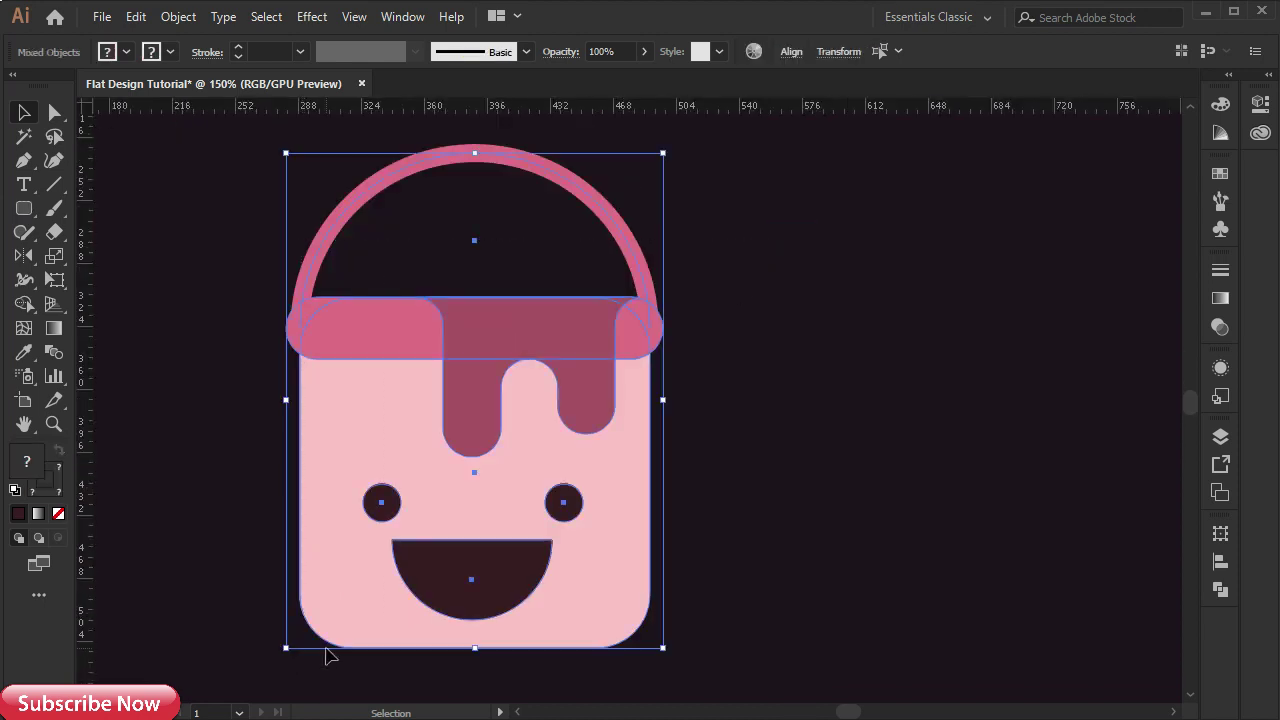
{"action": "left_click", "coordinate": [563, 503]}
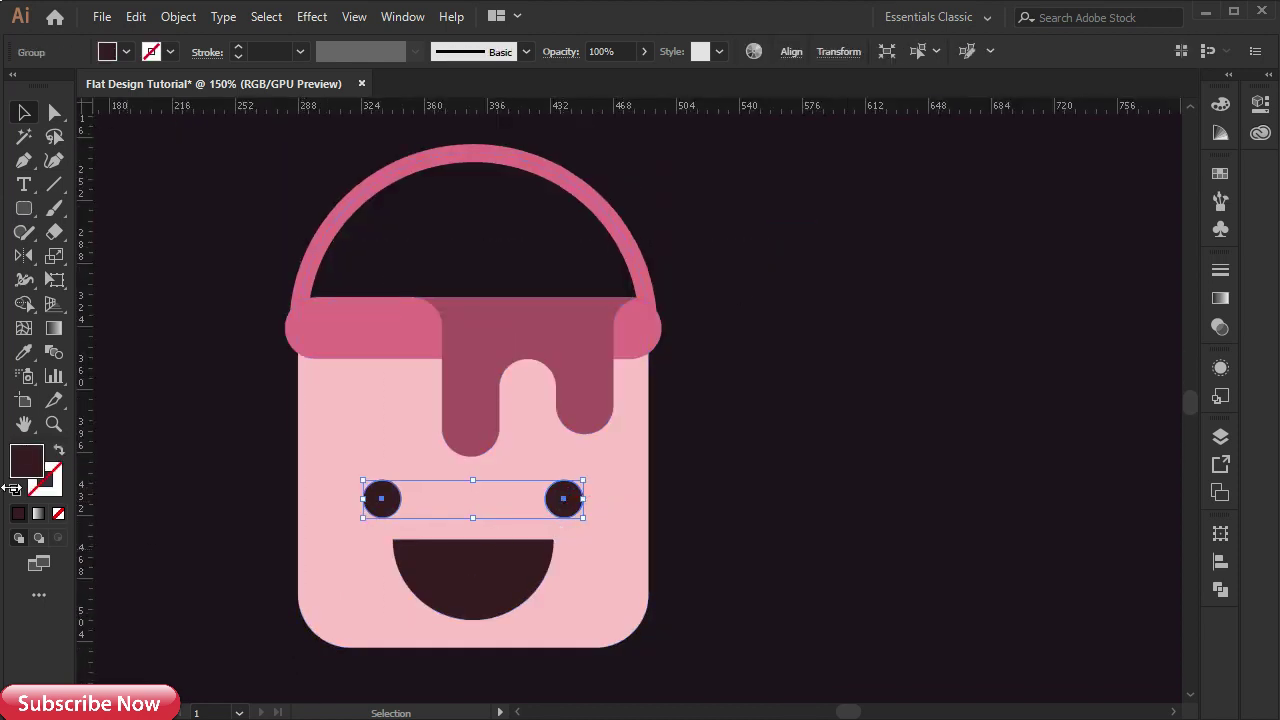
{"action": "left_click", "coordinate": [514, 591]}
{"action": "left_click", "coordinate": [232, 498]}
- Draw a circle centred on the mouth's lowest point and remove its part outside the mouth with Shape Builder
{"action": "left_click_drag", "start_coordinate": [20, 216], "coordinate": [104, 256]}
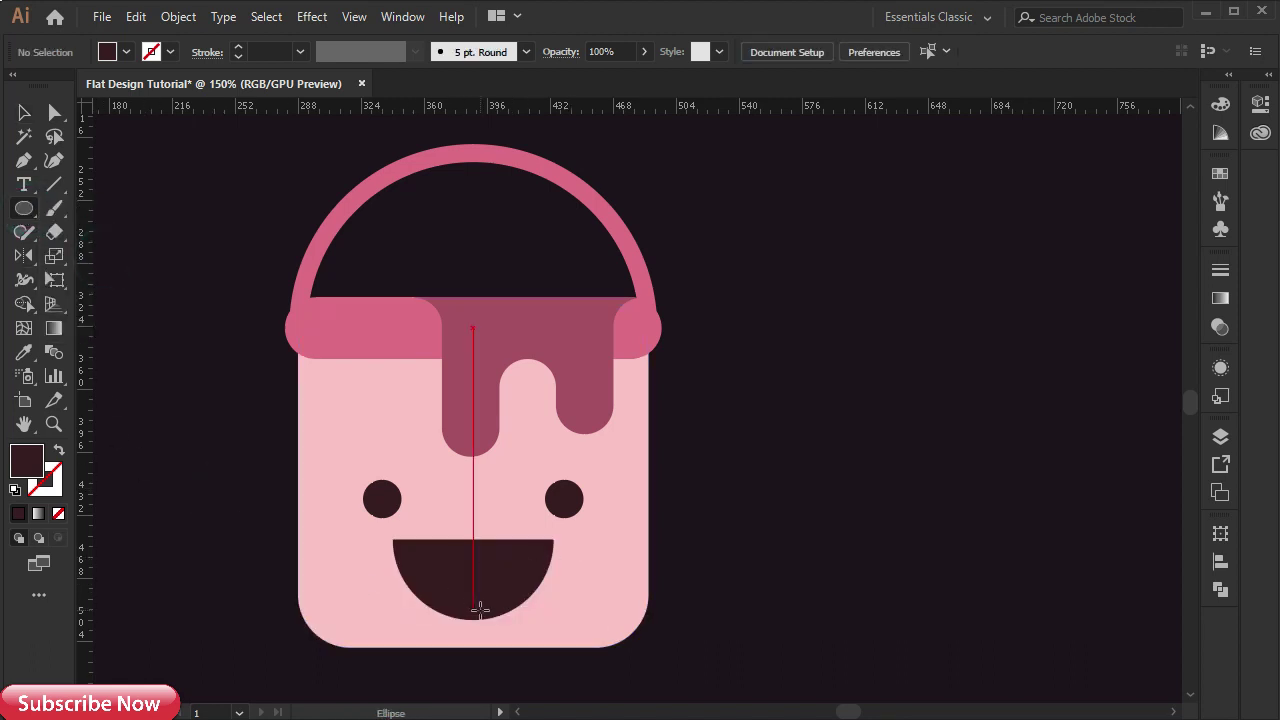
{"action": "left_click_drag", "start_coordinate": [473, 617], "coordinate": [535, 658]}
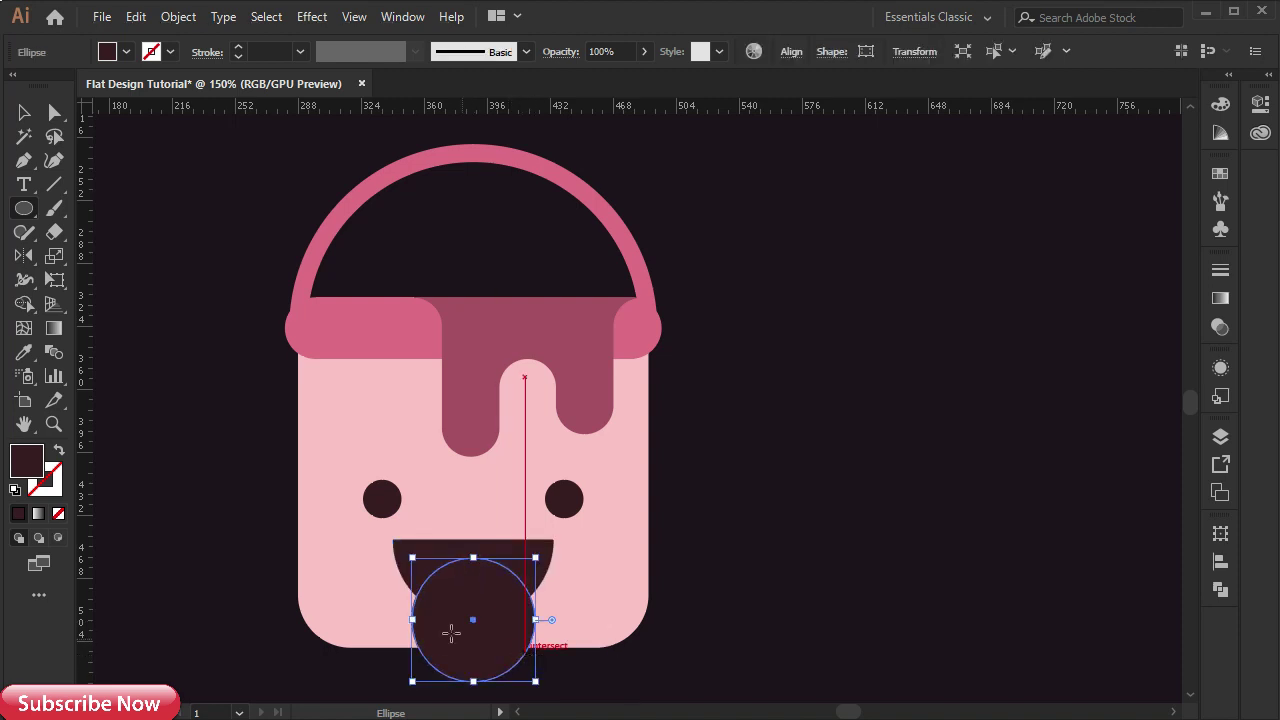
{"action": "key", "text": "v"}
{"action": "left_click", "coordinate": [410, 563], "text": "shift"}
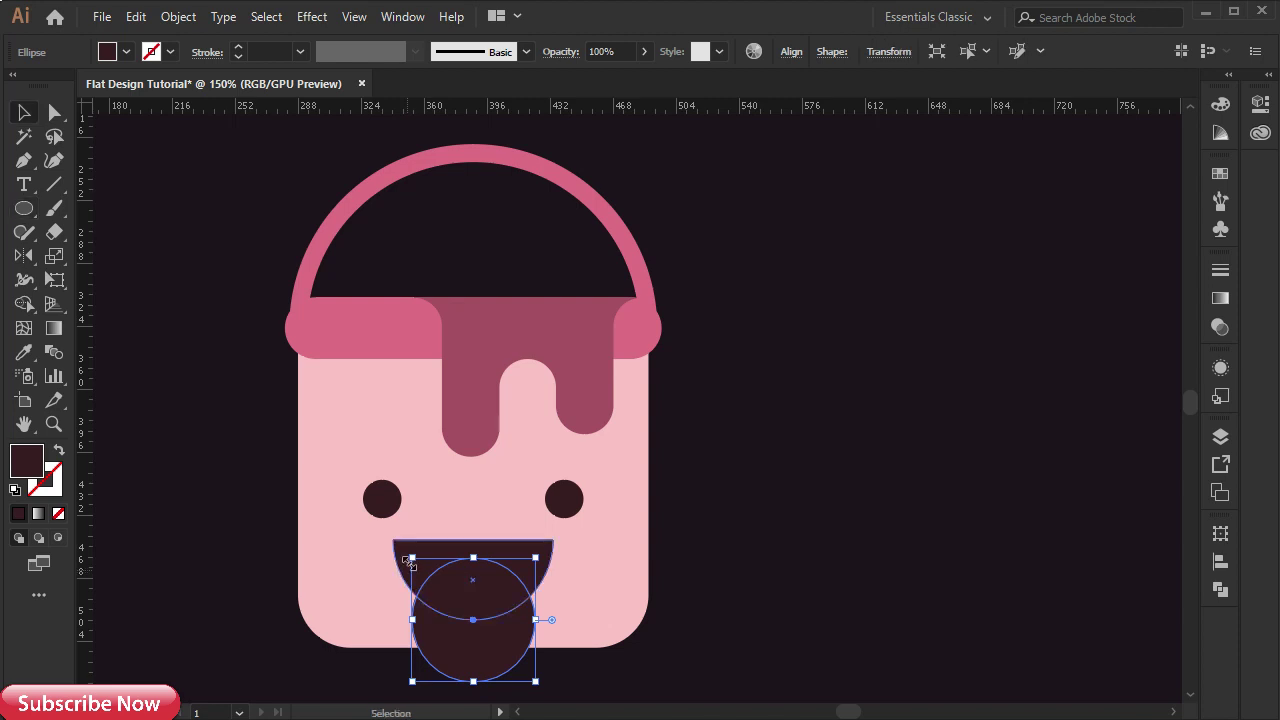
{"action": "left_click", "coordinate": [26, 306]}
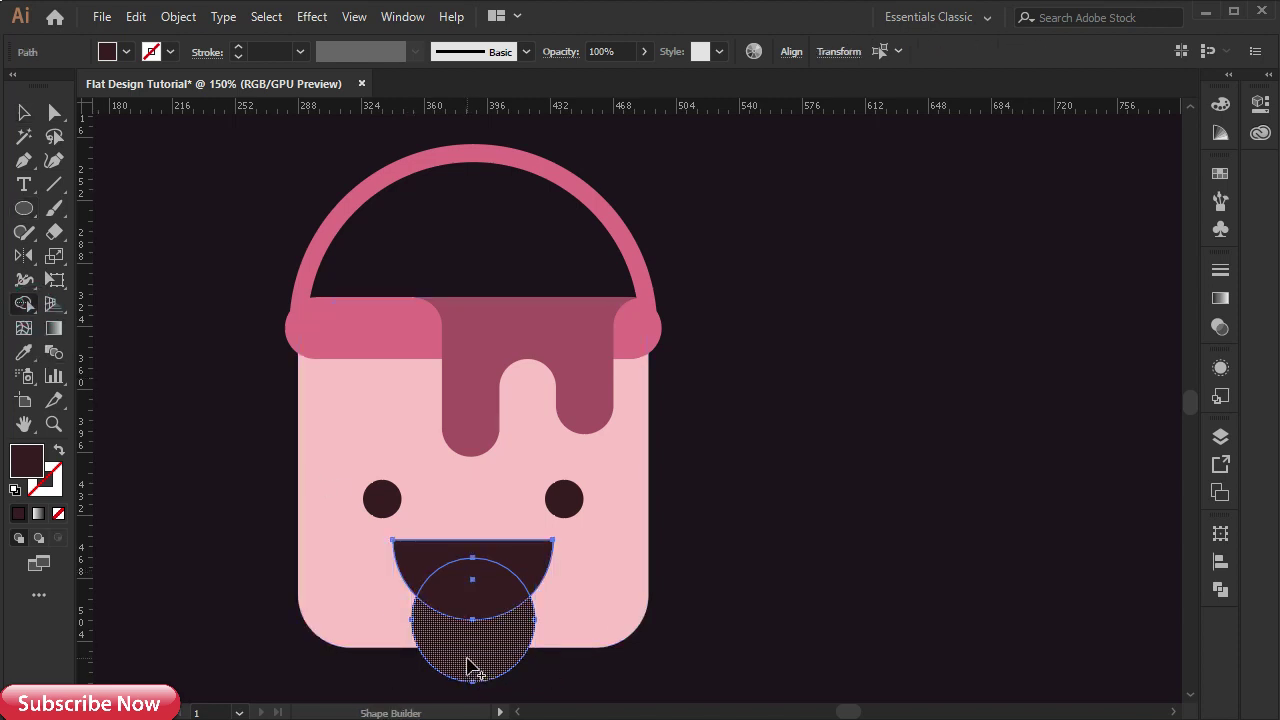
{"action": "left_click", "coordinate": [468, 662], "text": "alt"}
{"action": "left_click", "coordinate": [25, 113]}
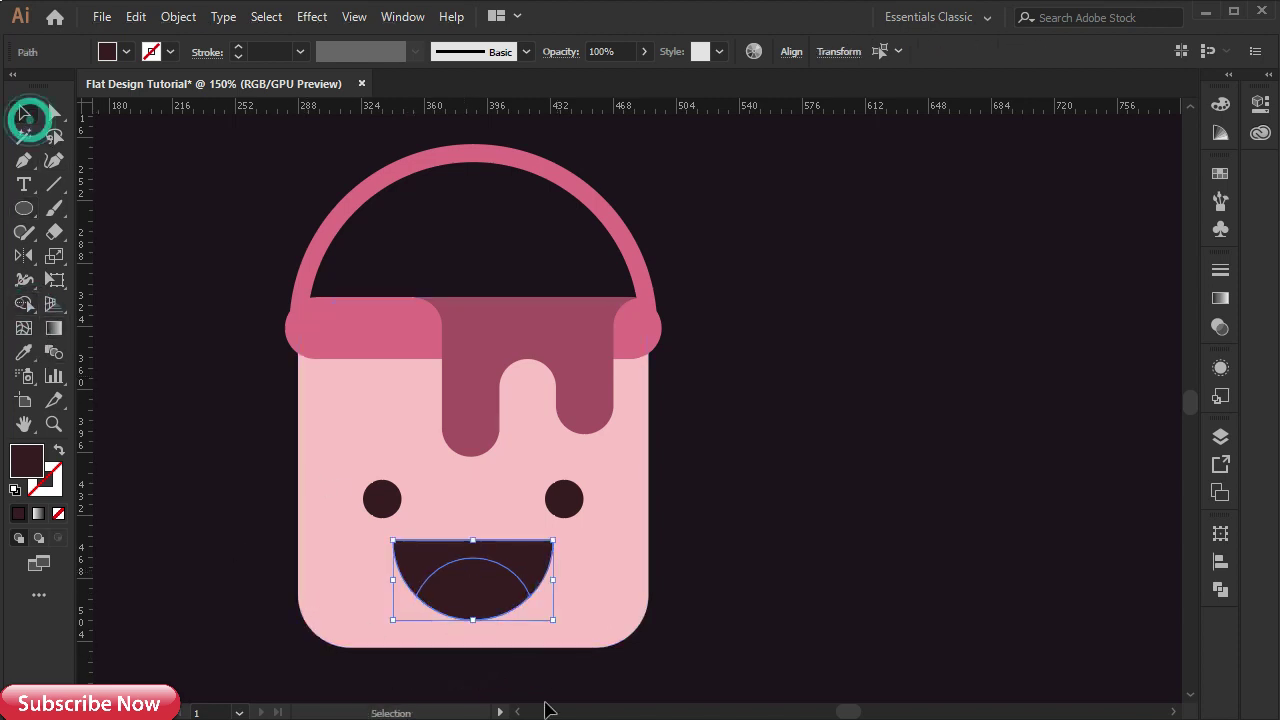
- Fill the tongue shape inside the mouth with the rim's pink
{"action": "left_click", "coordinate": [460, 596]}
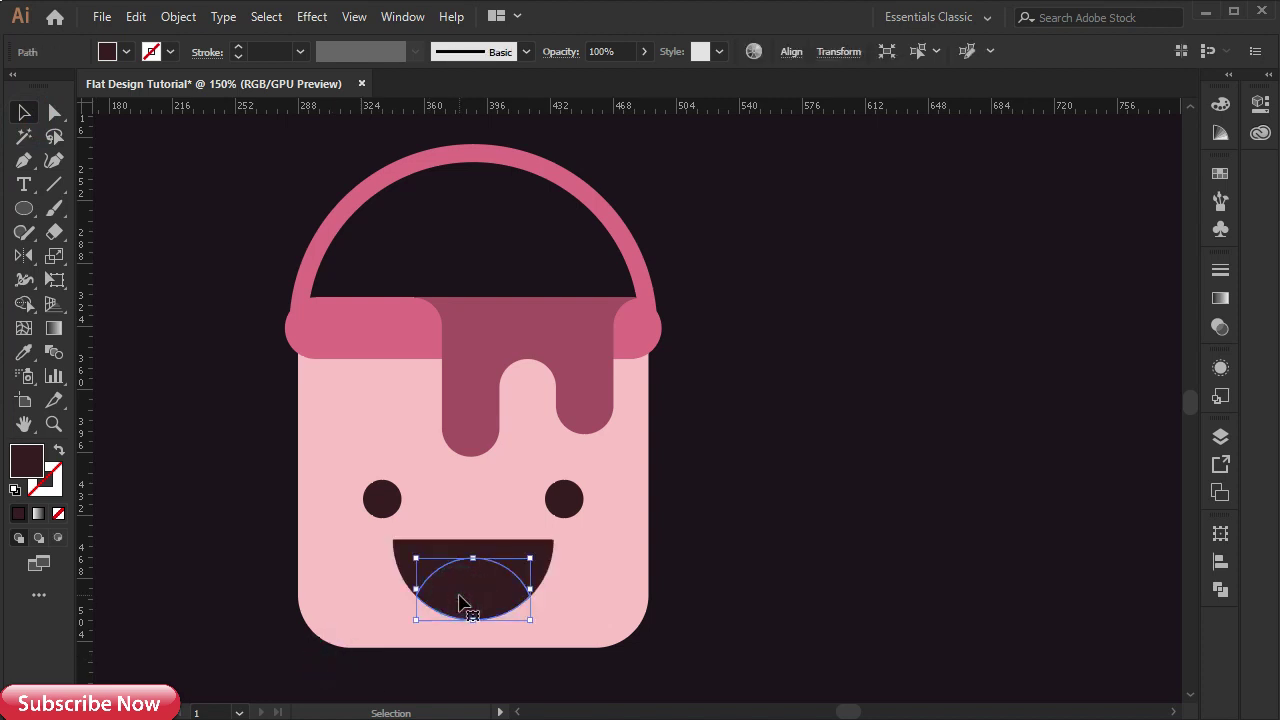
{"action": "key", "text": "i"}
{"action": "left_click", "coordinate": [388, 340]}
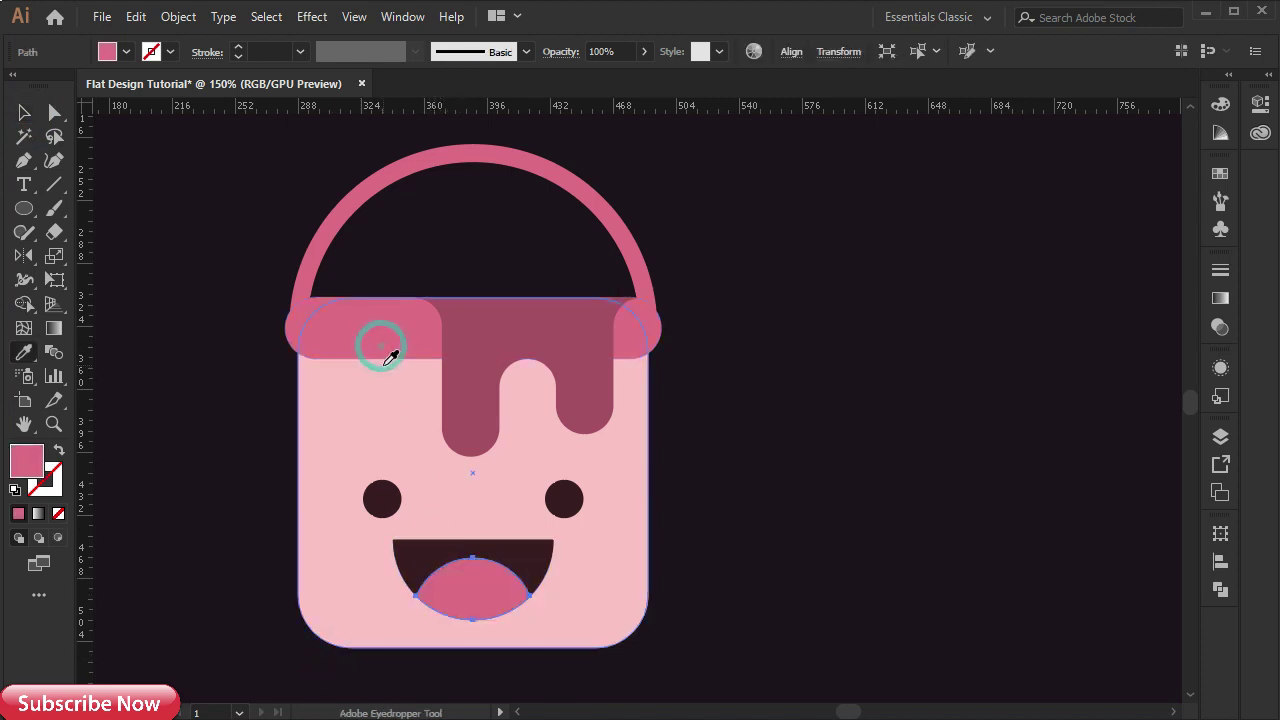
{"action": "key", "text": "v"}
{"action": "left_click", "coordinate": [817, 434]}
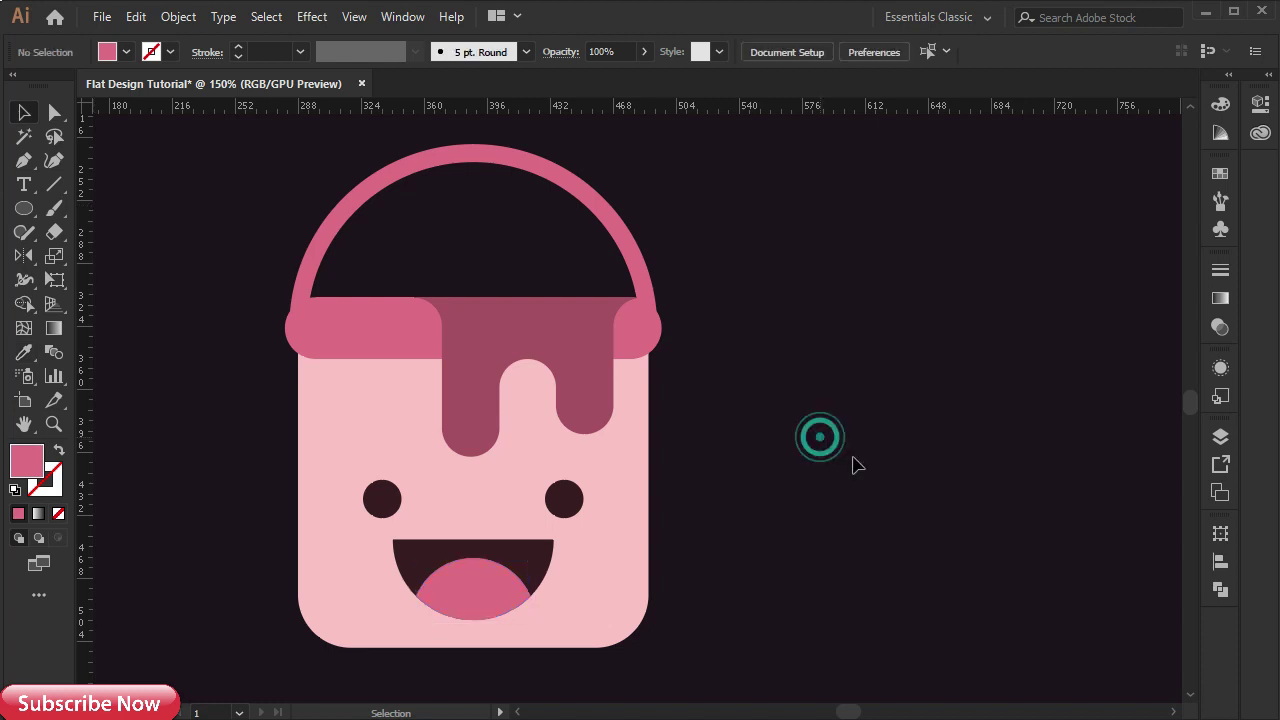
- Duplicate the eye pair downward as cheeks, enlarging the circles slightly and spacing them out on either side of the mouth
{"action": "left_click", "coordinate": [560, 503]}
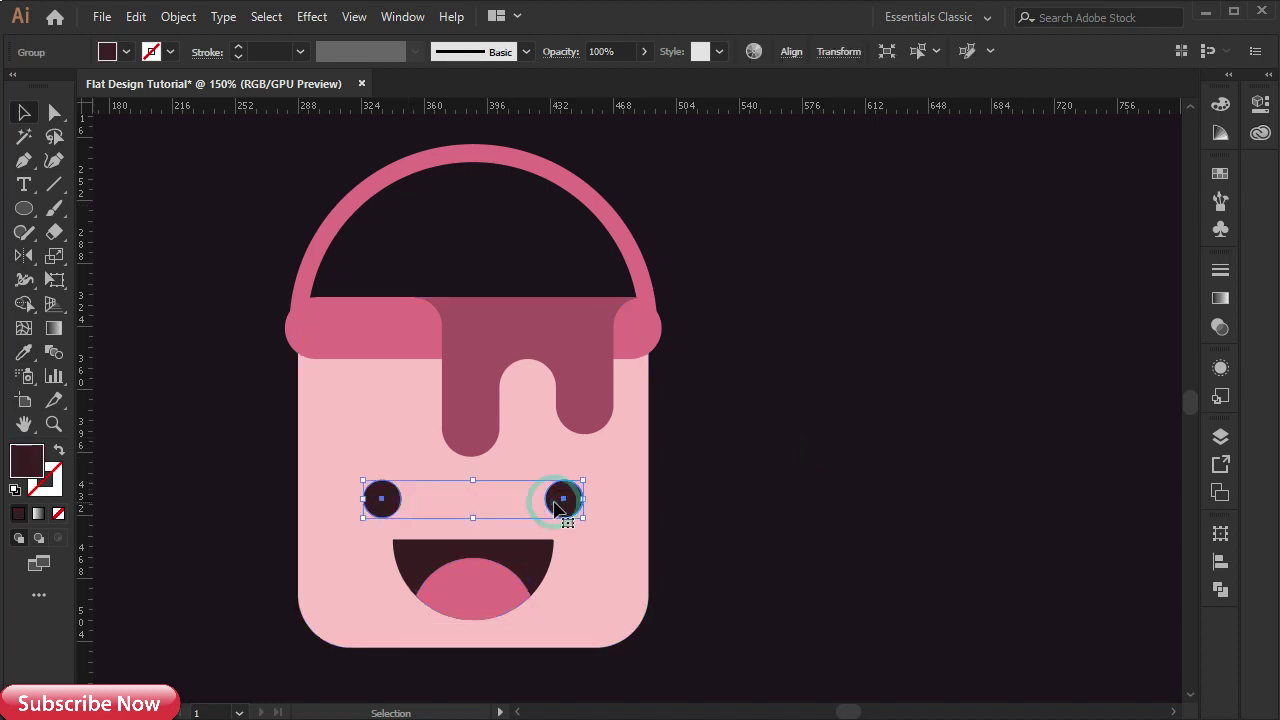
{"action": "left_click_drag", "start_coordinate": [558, 520], "coordinate": [561, 575]}
{"action": "left_click", "coordinate": [583, 541], "text": "shift"}
{"action": "left_click", "coordinate": [756, 539]}
{"action": "left_click", "coordinate": [574, 565]}
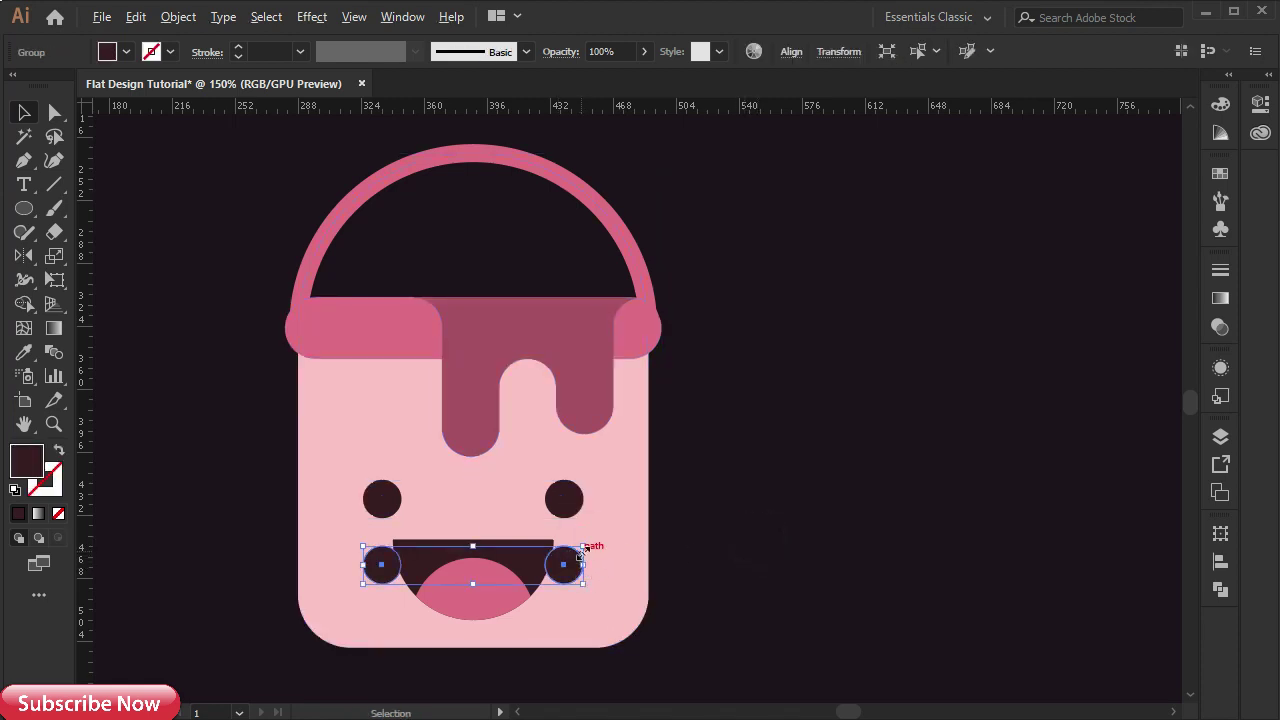
{"action": "left_click_drag", "start_coordinate": [585, 546], "coordinate": [631, 535]}
{"action": "key", "text": "ctrl+z"}
- Fill both cheek circles with the rim's pink
{"action": "left_click", "coordinate": [23, 352]}
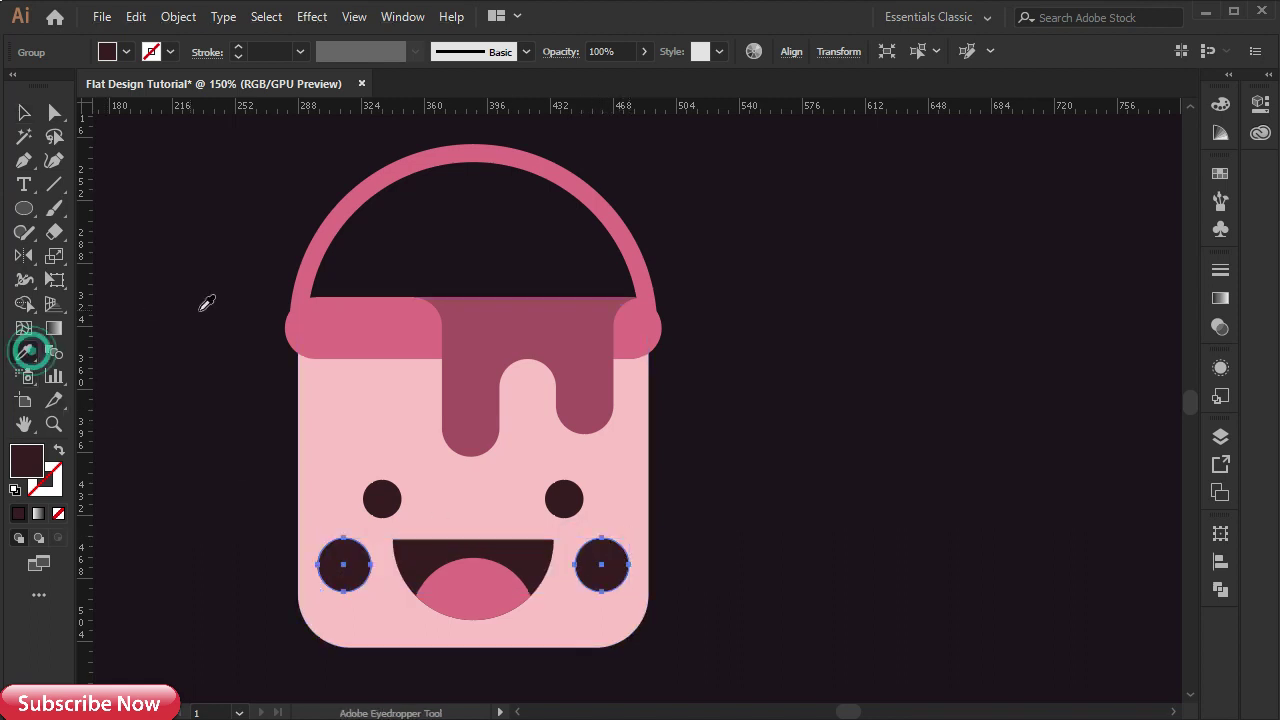
{"action": "left_click", "coordinate": [322, 331]}
{"action": "key", "text": "v"}
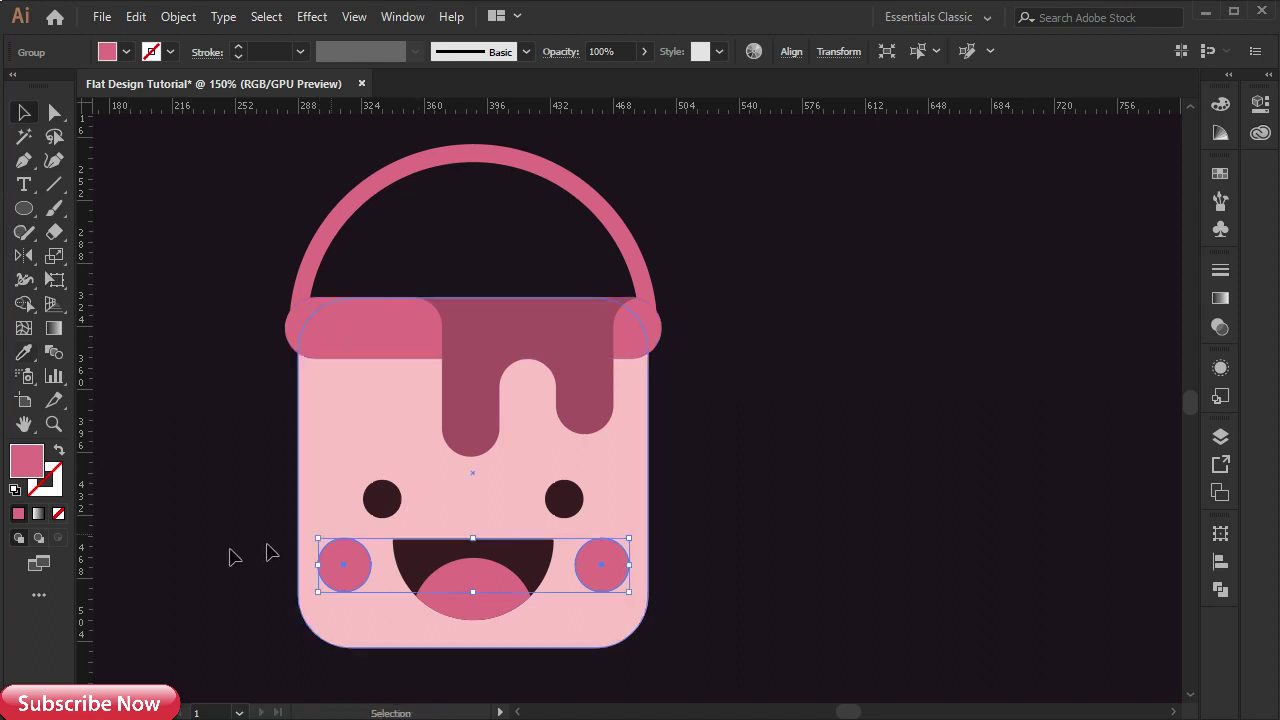
{"action": "left_click", "coordinate": [223, 548]}
- Draw a large circle centred below the bucket and swap its pink fill to a 1 pt stroke
{"action": "key", "text": "space"}
{"action": "left_click_drag", "start_coordinate": [286, 651], "coordinate": [268, 548]}
{"action": "left_click", "coordinate": [24, 208]}
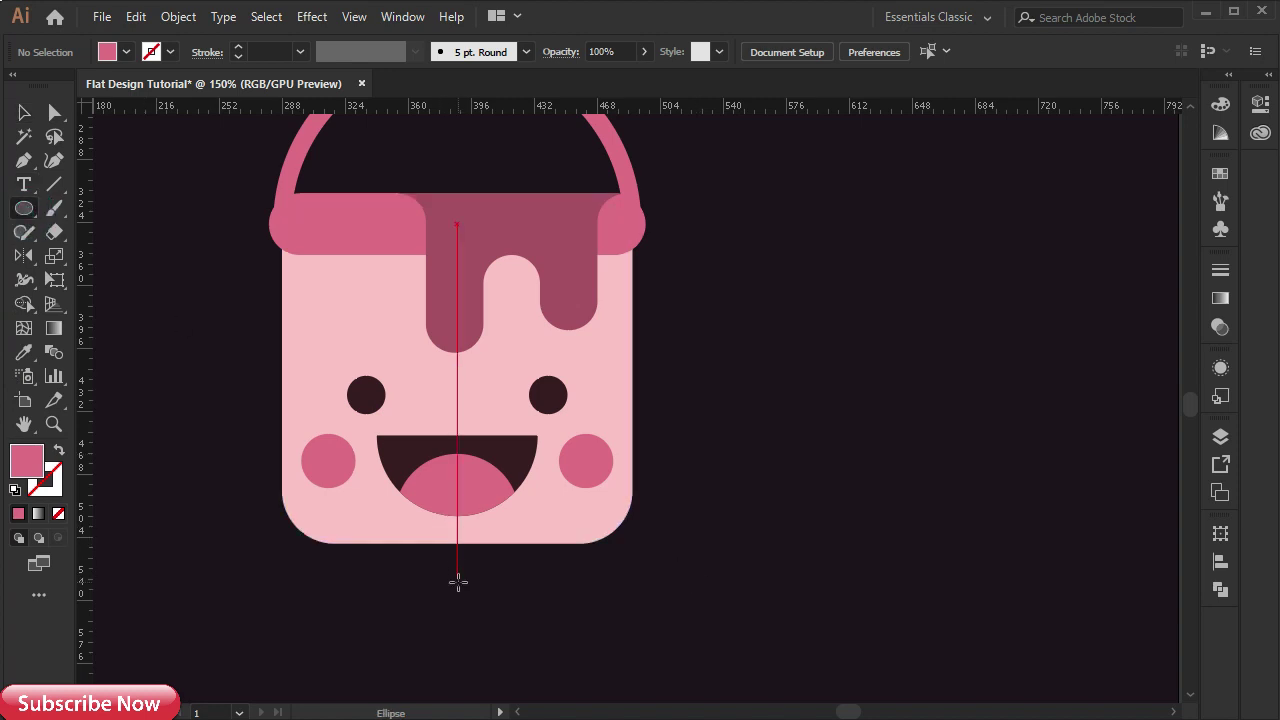
{"action": "left_click_drag", "start_coordinate": [457, 590], "coordinate": [567, 689]}
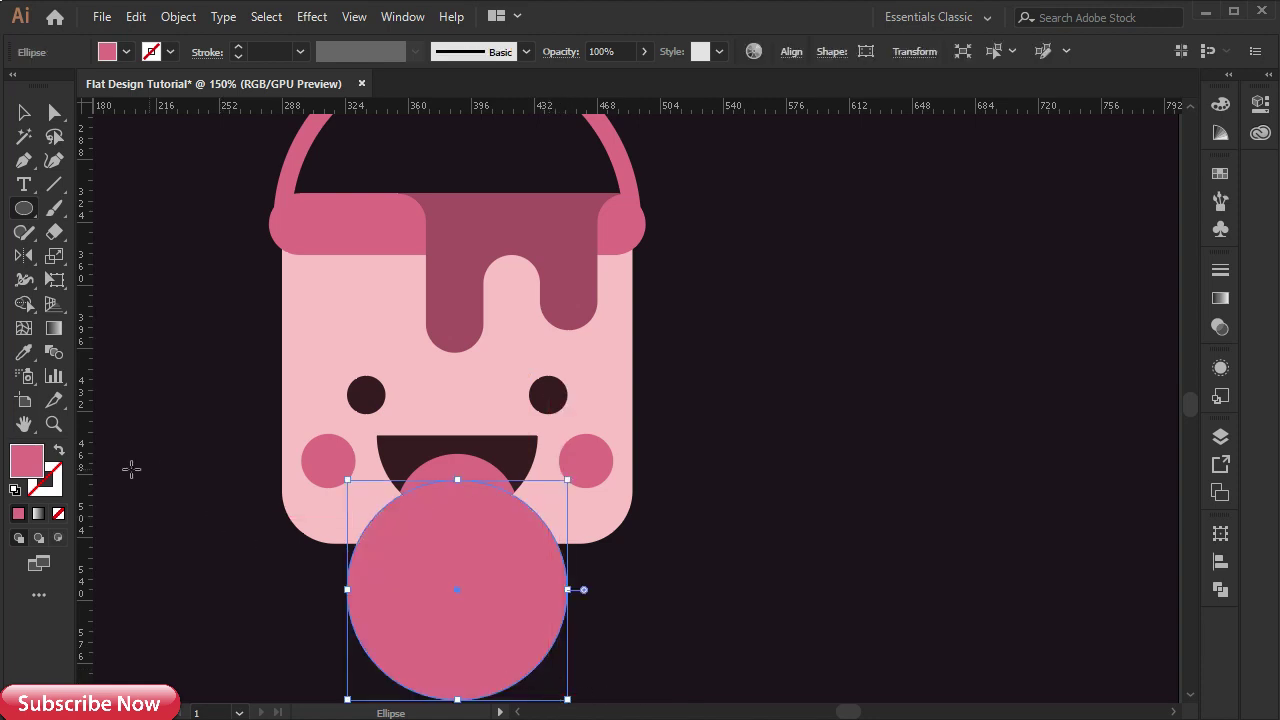
{"action": "left_click", "coordinate": [56, 453]}
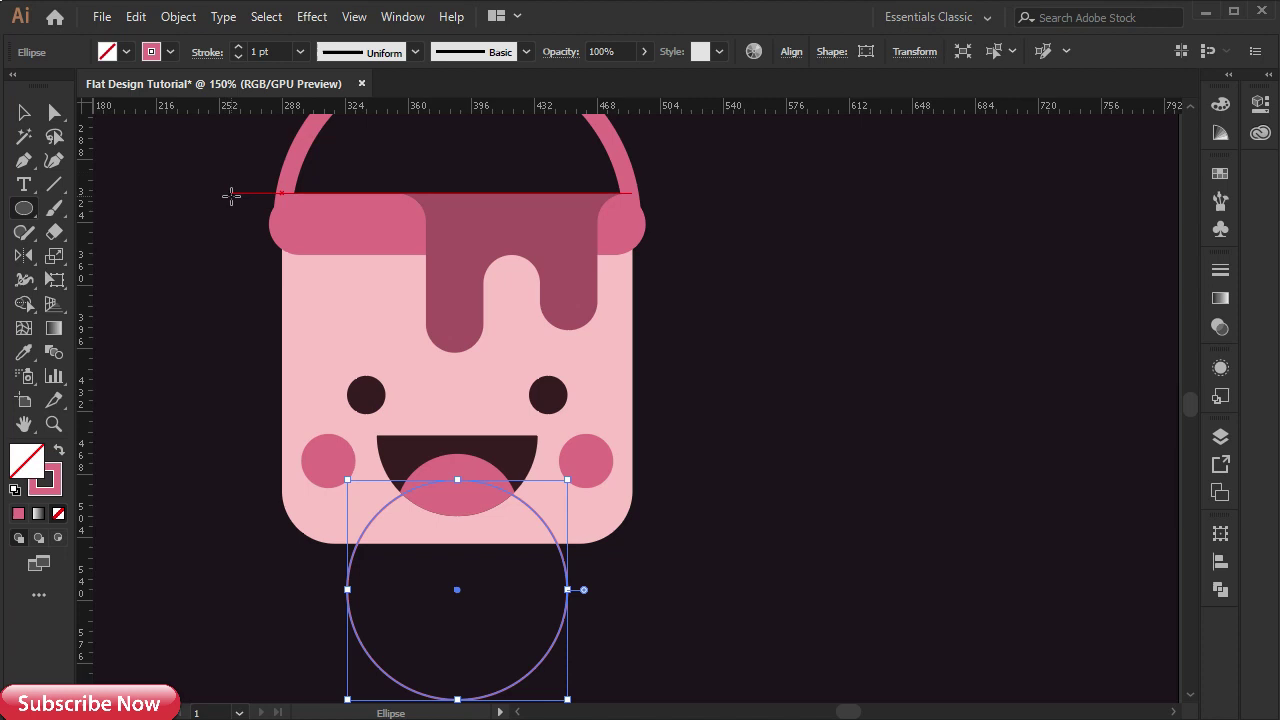
- Reduce the circle below the bucket to its upper half arc by deleting its lowest anchor point
{"action": "left_click", "coordinate": [54, 112]}
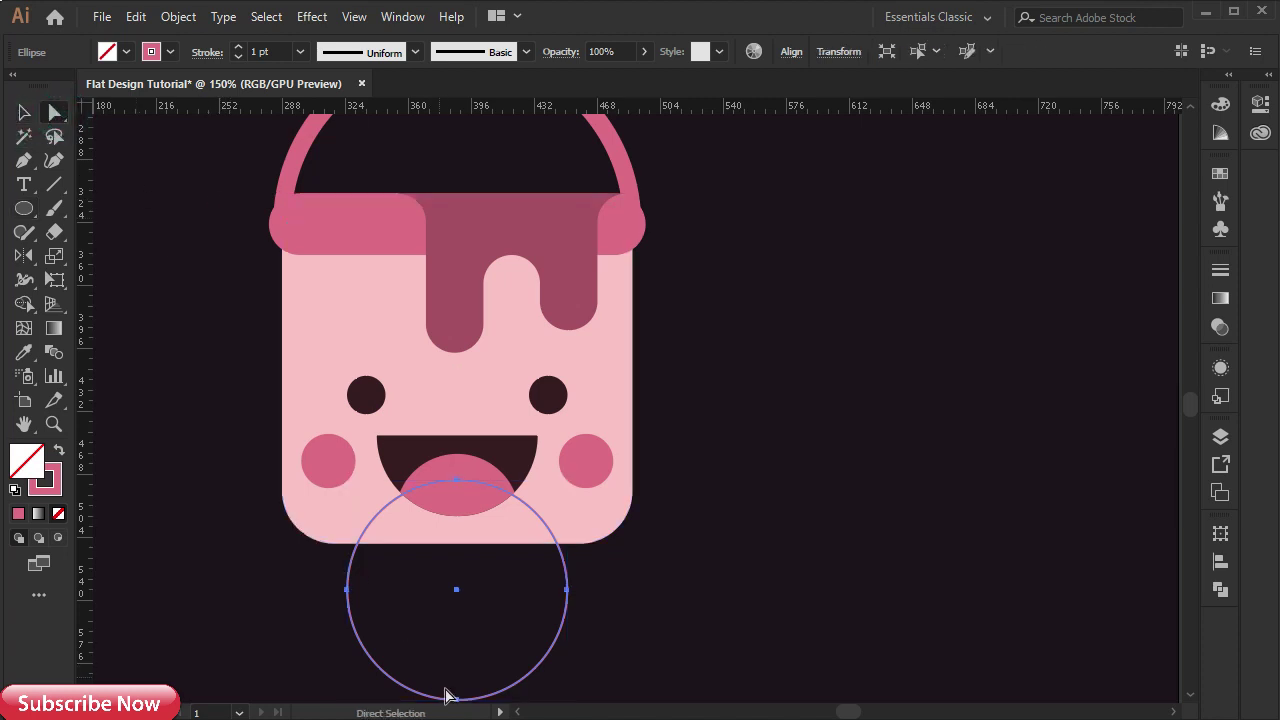
{"action": "scroll", "coordinate": [450, 681], "scroll_direction": "down", "scroll_amount": 1}
{"action": "left_click", "coordinate": [450, 638]}
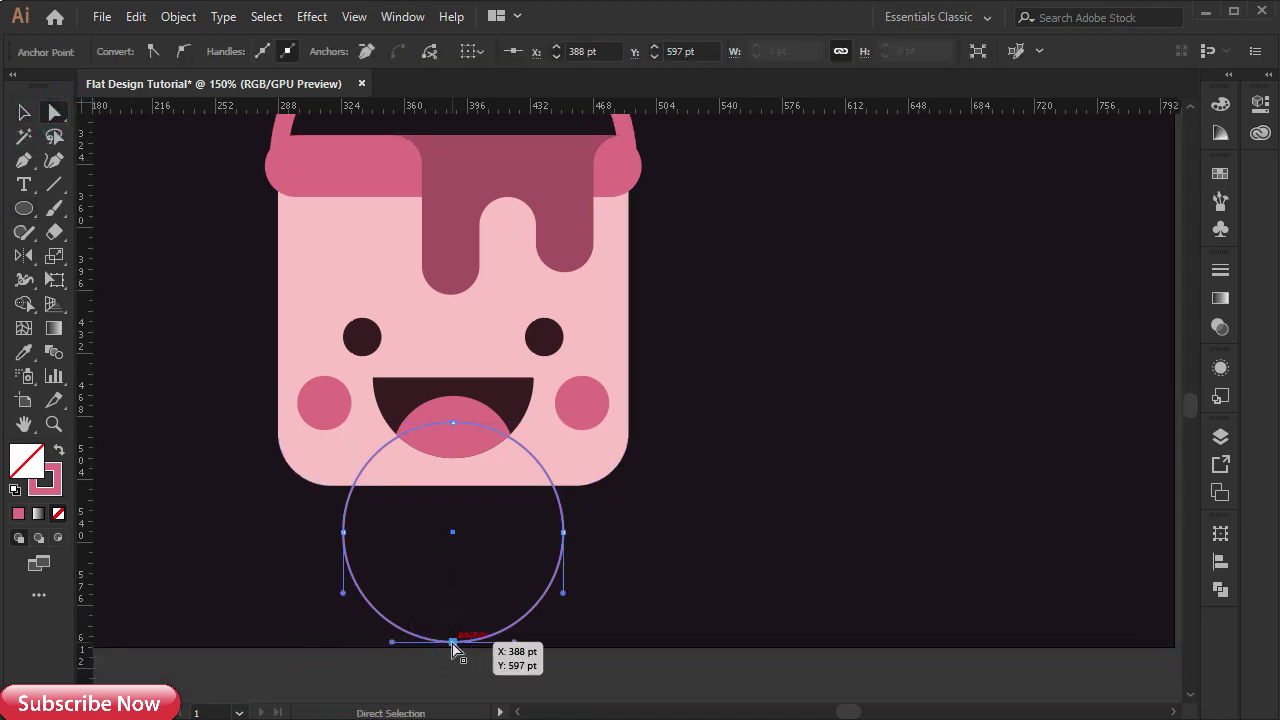
{"action": "key", "text": "Delete"}
- Apply the 5 pt. Round brush to the half arc and set its stroke weight to 5 pt
{"action": "left_click", "coordinate": [24, 112]}
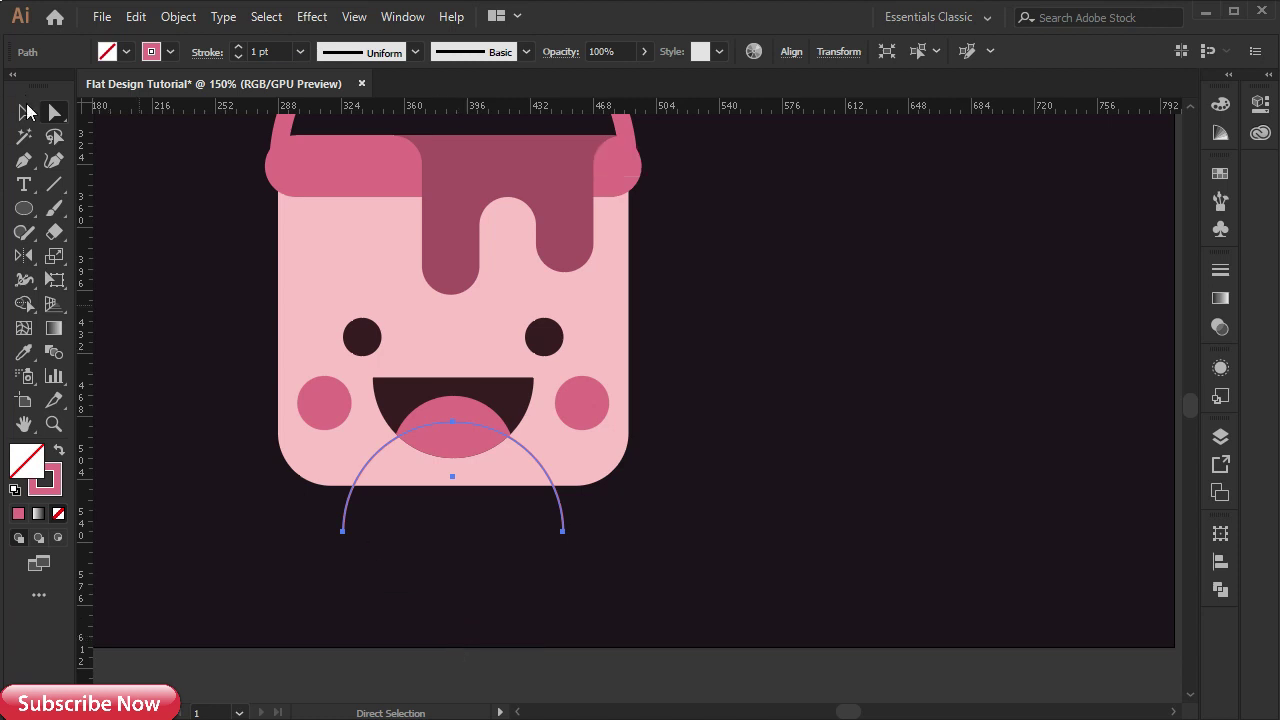
{"action": "left_click", "coordinate": [526, 52]}
{"action": "left_click", "coordinate": [346, 96]}
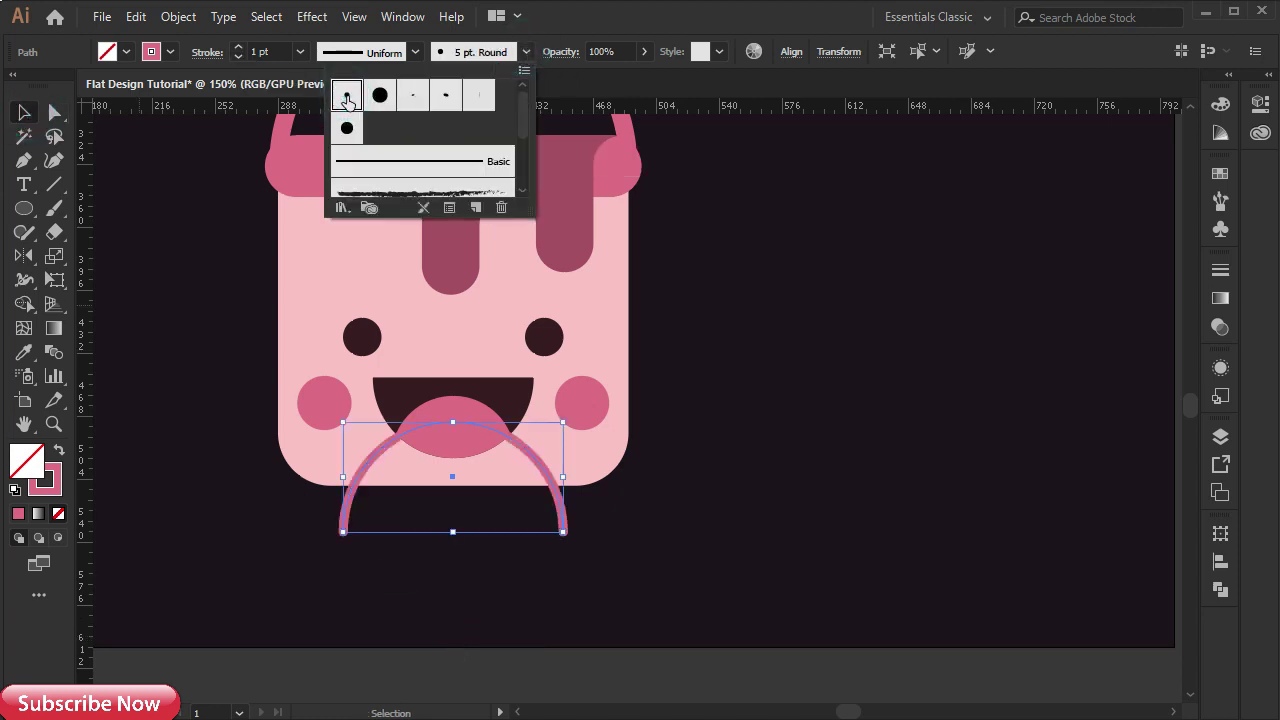
{"action": "left_click", "coordinate": [238, 47]}
{"action": "left_click", "coordinate": [238, 47]}
{"action": "left_click", "coordinate": [238, 47]}
{"action": "left_click", "coordinate": [238, 47]}
{"action": "left_click", "coordinate": [238, 47]}
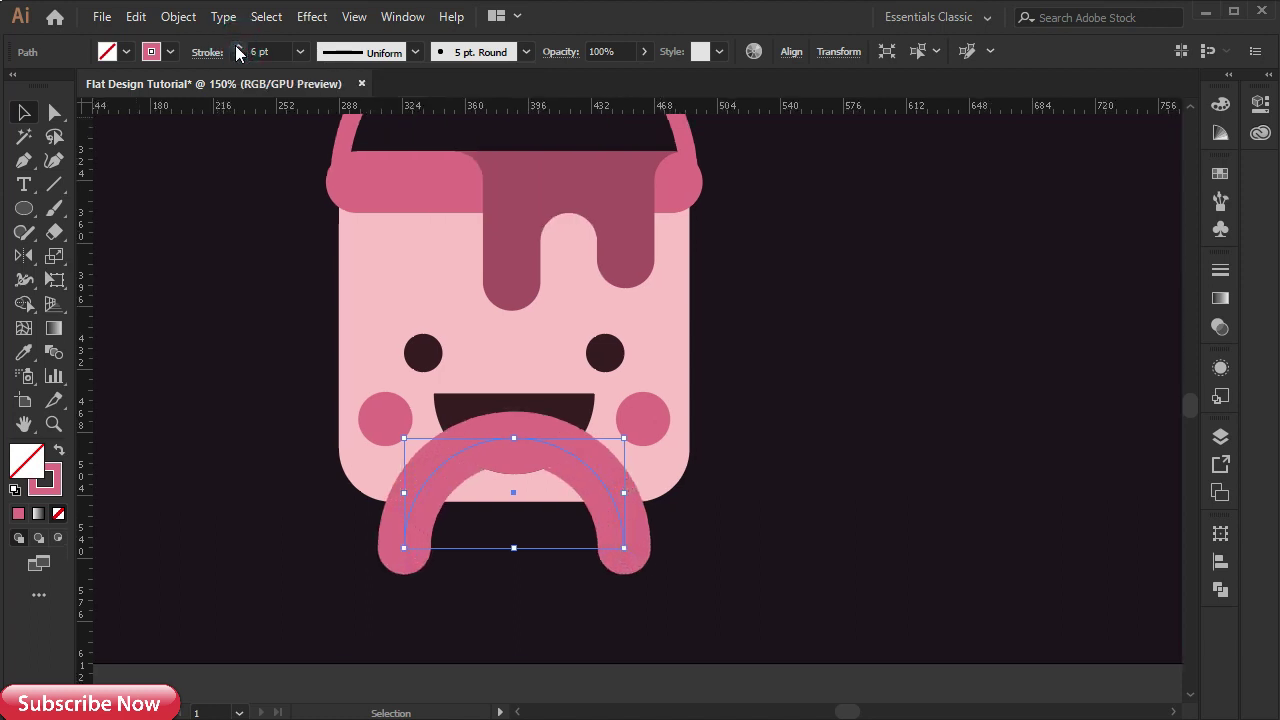
{"action": "left_click", "coordinate": [238, 56]}
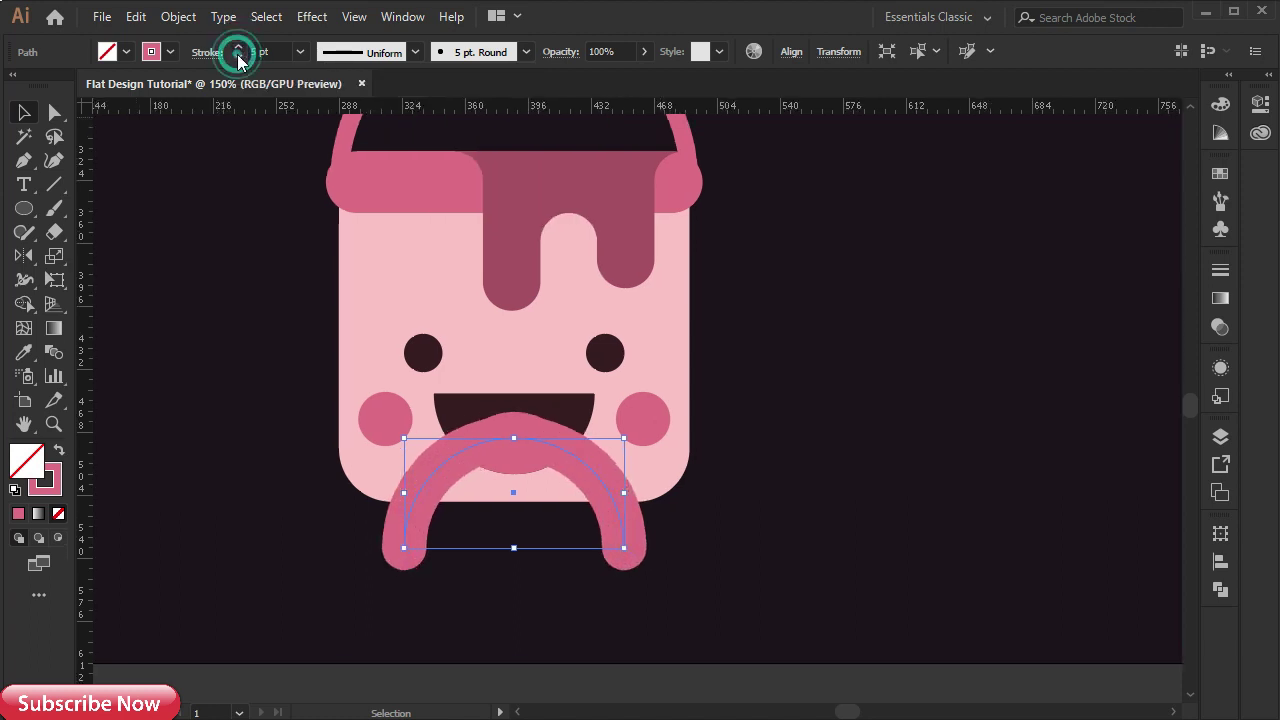
- Send the thick arc to the back so its ends form two legs below the bucket
{"action": "right_click", "coordinate": [450, 463]}
{"action": "mouse_move", "coordinate": [537, 362]}
{"action": "left_click", "coordinate": [731, 427]}
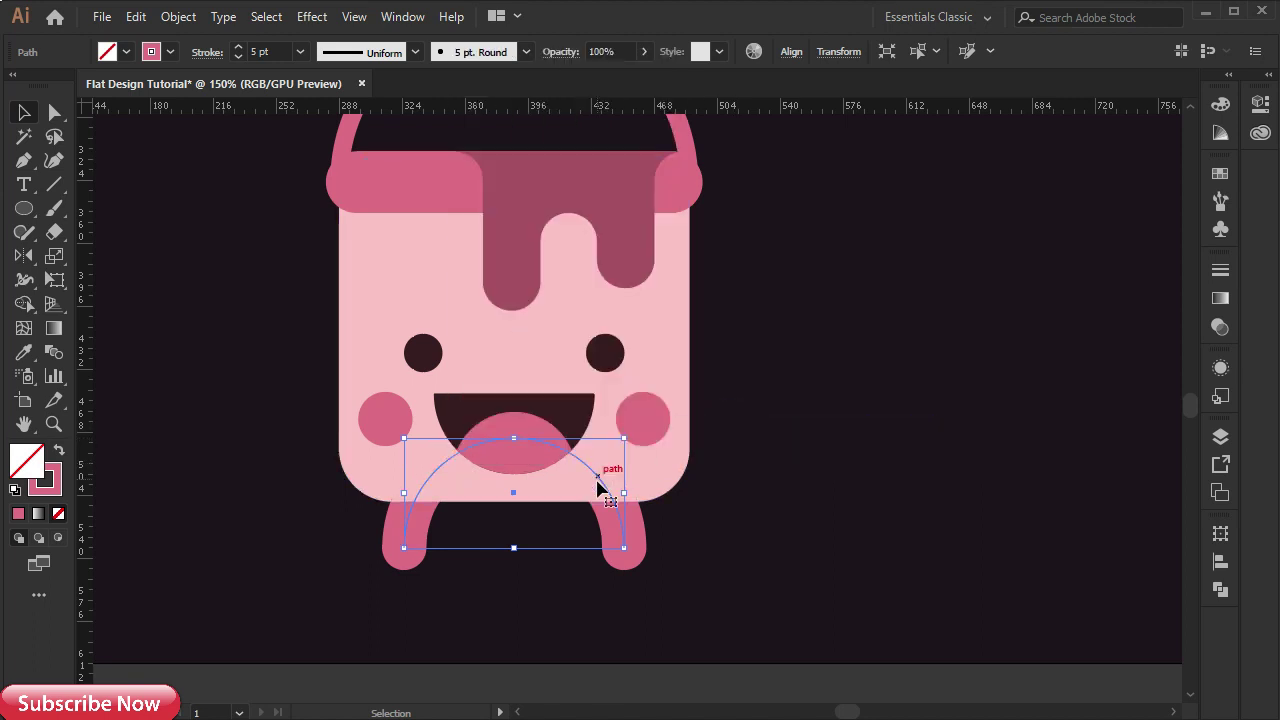
- Copy the leg arc, paste it in front, and enlarge the copy proportionally around its centre
{"action": "left_click", "coordinate": [136, 17]}
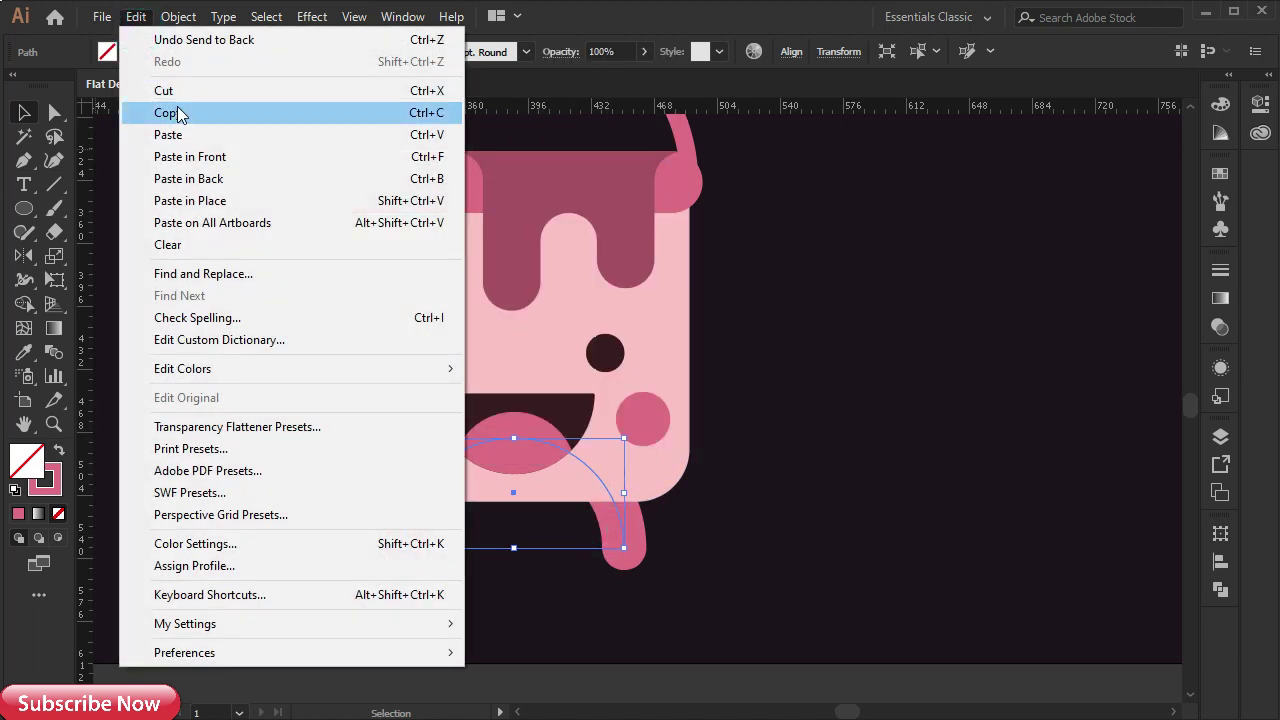
{"action": "left_click", "coordinate": [137, 116]}
{"action": "key", "text": "a"}
{"action": "key", "text": "ctrl+f"}
{"action": "left_click_drag", "start_coordinate": [624, 438], "coordinate": [748, 403]}
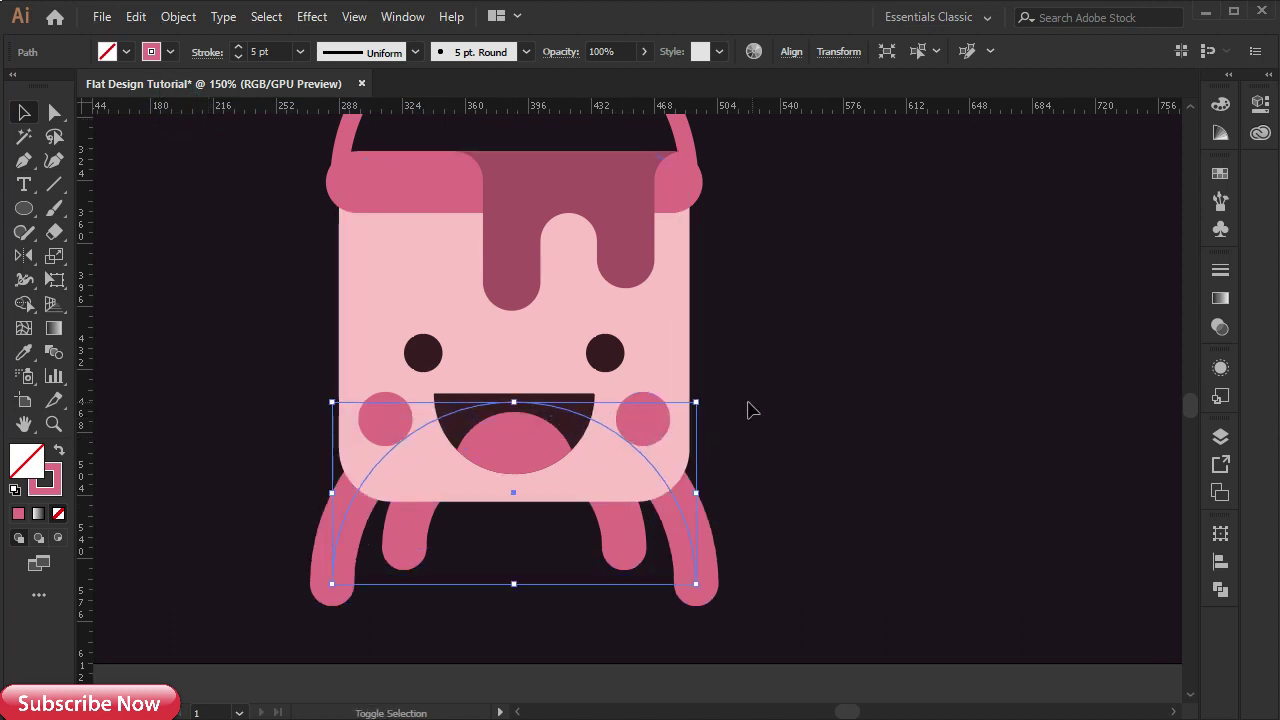
- Raise the enlarged arc behind the bucket, scale it up further, and place its ends as arms beside the body
{"action": "left_click_drag", "start_coordinate": [456, 411], "coordinate": [454, 349]}
{"action": "key", "text": "ctrl+z"}
{"action": "left_click_drag", "start_coordinate": [455, 411], "coordinate": [475, 237]}
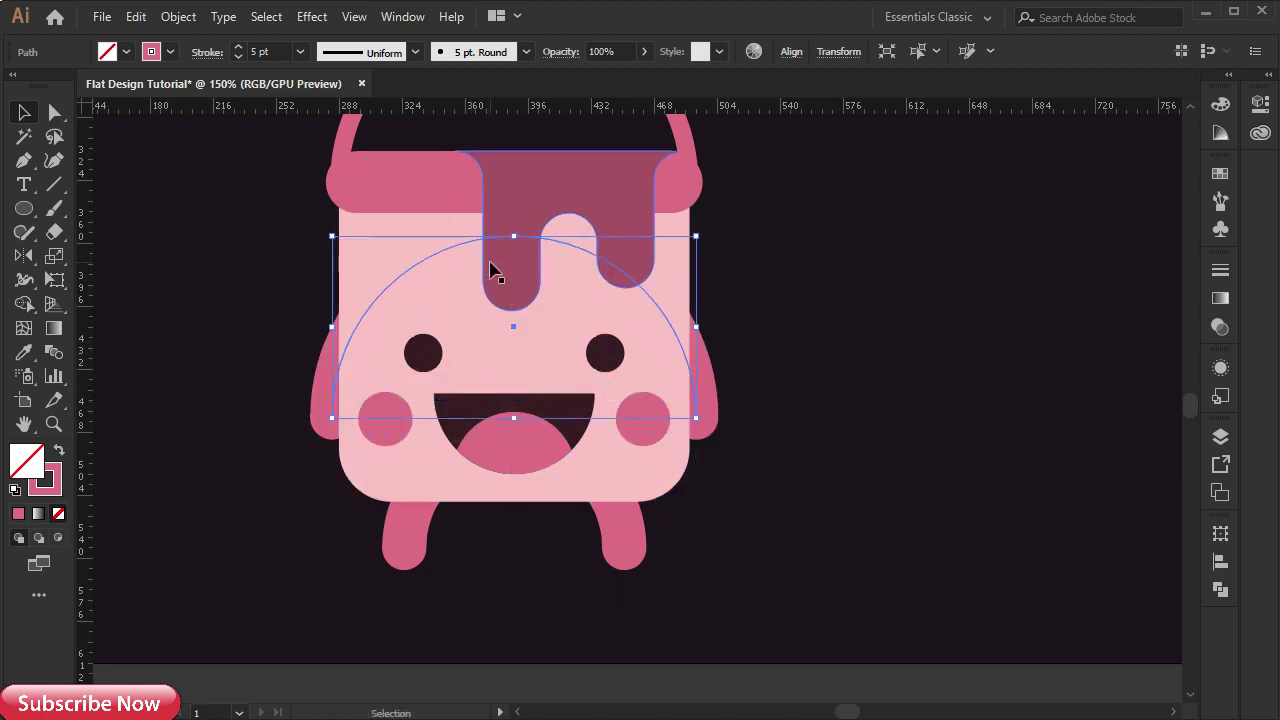
{"action": "left_click_drag", "start_coordinate": [695, 237], "coordinate": [748, 213]}
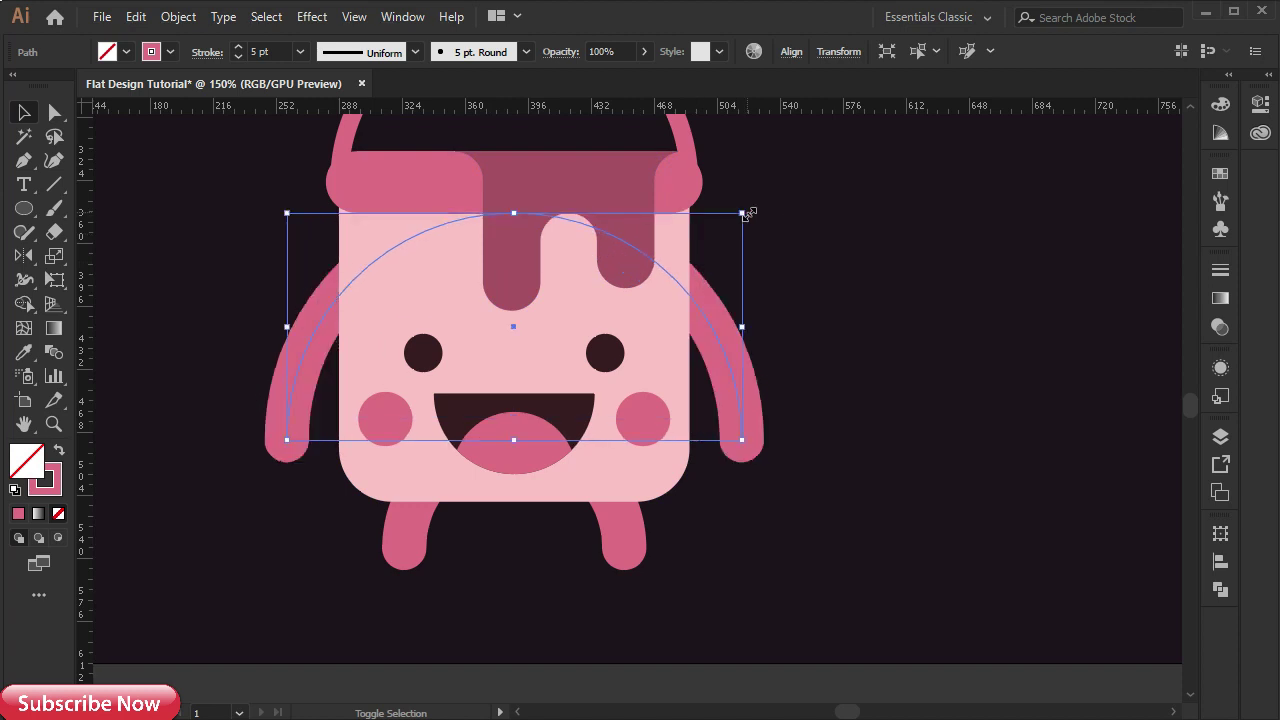
{"action": "left_click_drag", "start_coordinate": [410, 239], "coordinate": [412, 284]}
{"action": "left_click", "coordinate": [864, 386]}
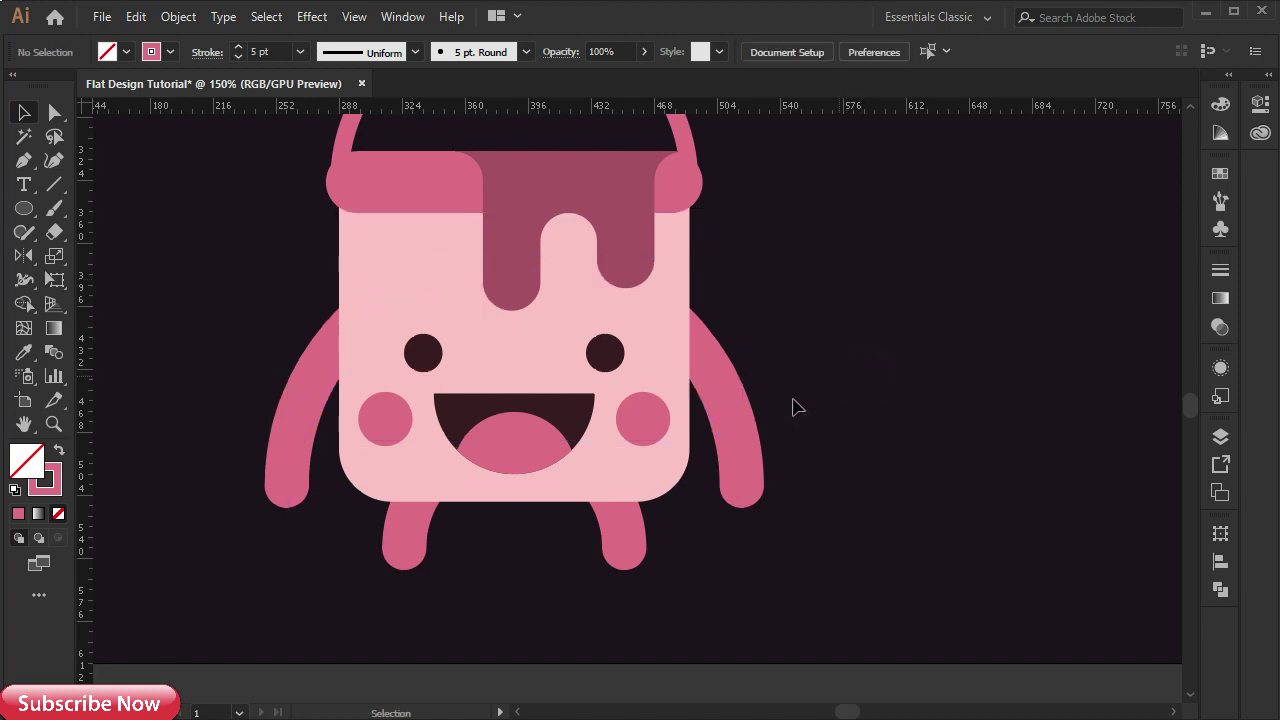
- Expand the appearance of the arm and leg arcs together into filled shapes
{"action": "key", "text": "ctrl+0"}
{"action": "left_click", "coordinate": [508, 571]}
{"action": "left_click", "coordinate": [167, 24]}
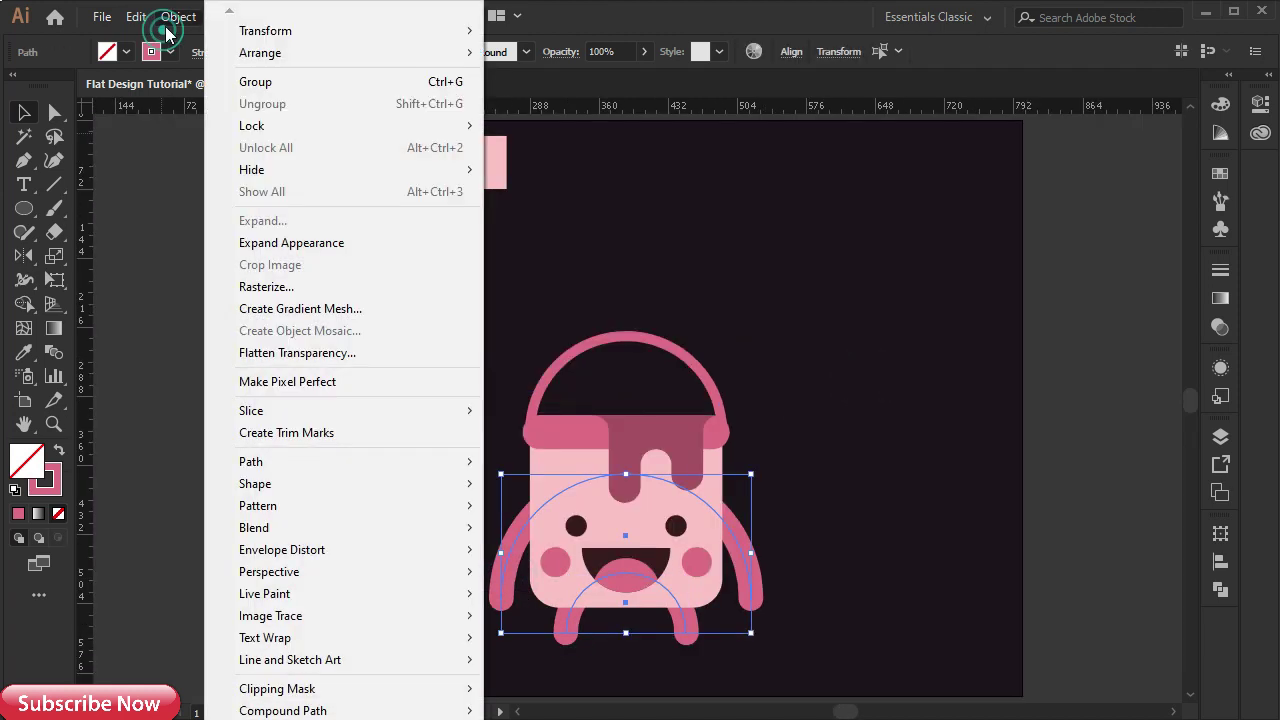
{"action": "left_click", "coordinate": [271, 242]}
{"action": "left_click", "coordinate": [354, 440]}
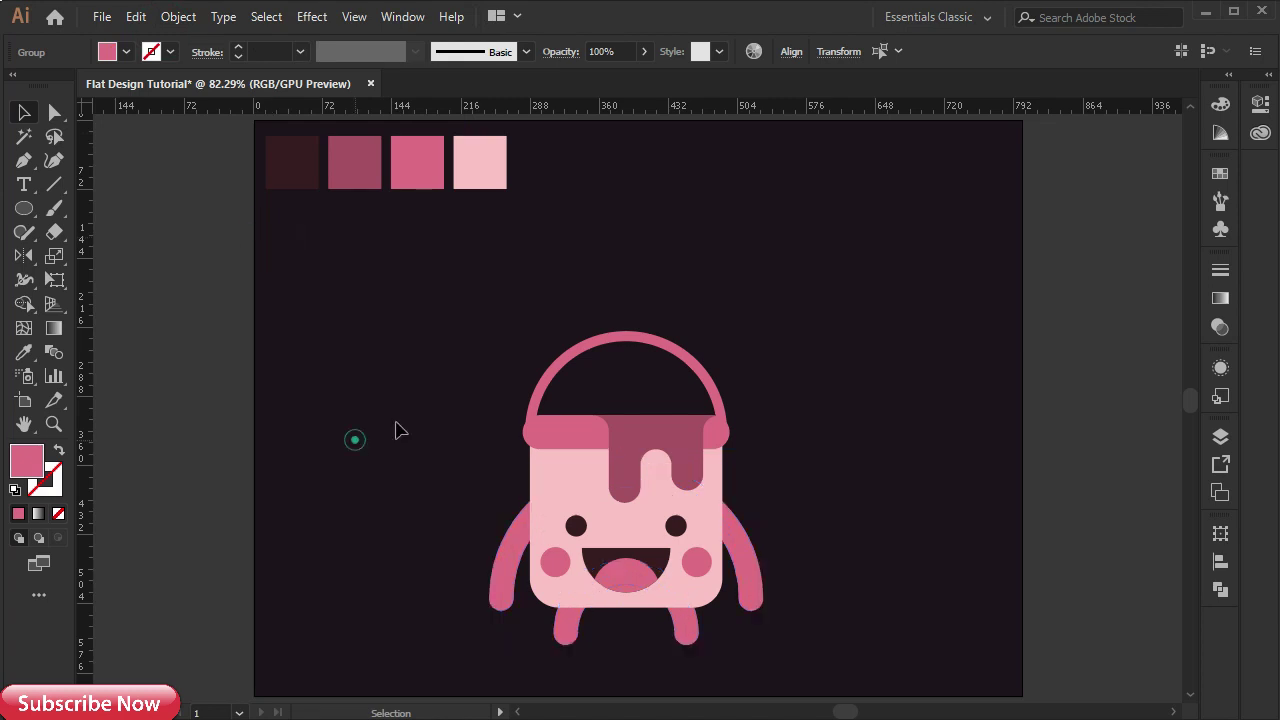
- Expand the bucket handle's stroke into a filled shape with both Fill and Stroke enabled
{"action": "left_click", "coordinate": [562, 372]}
{"action": "left_click", "coordinate": [178, 16]}
{"action": "left_click", "coordinate": [275, 222]}
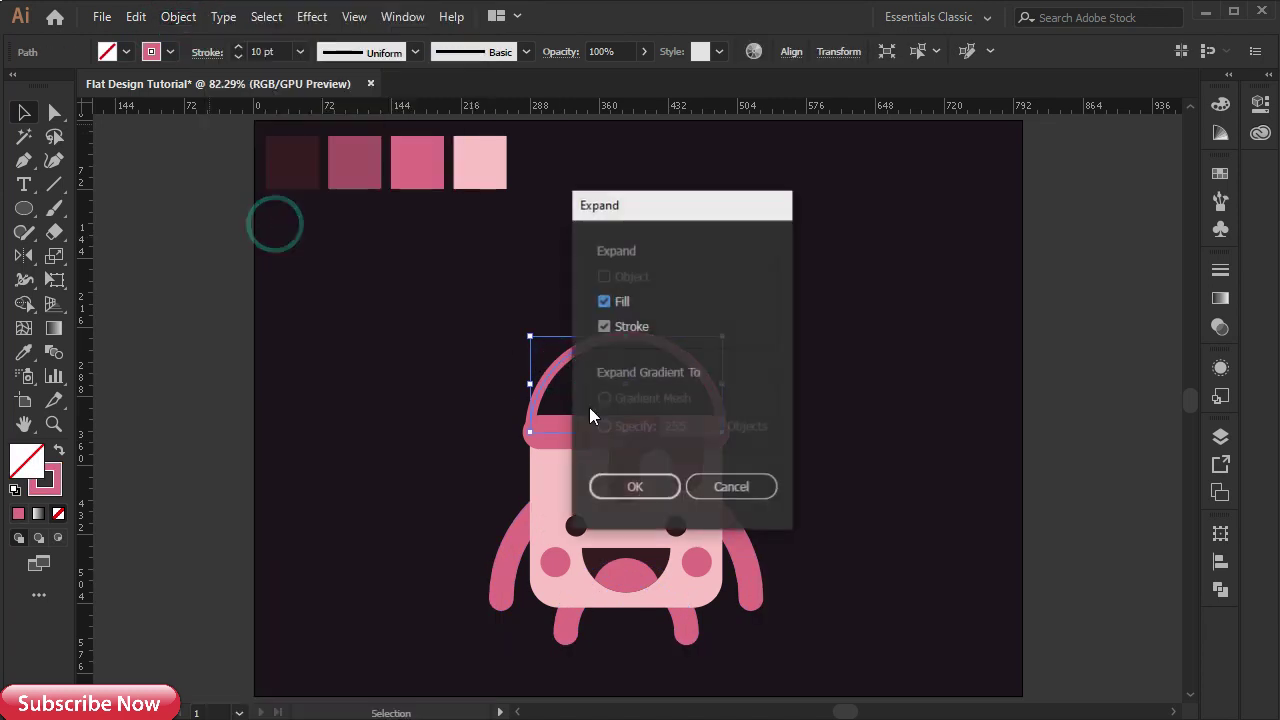
{"action": "left_click", "coordinate": [648, 485]}
{"action": "left_click", "coordinate": [434, 438]}
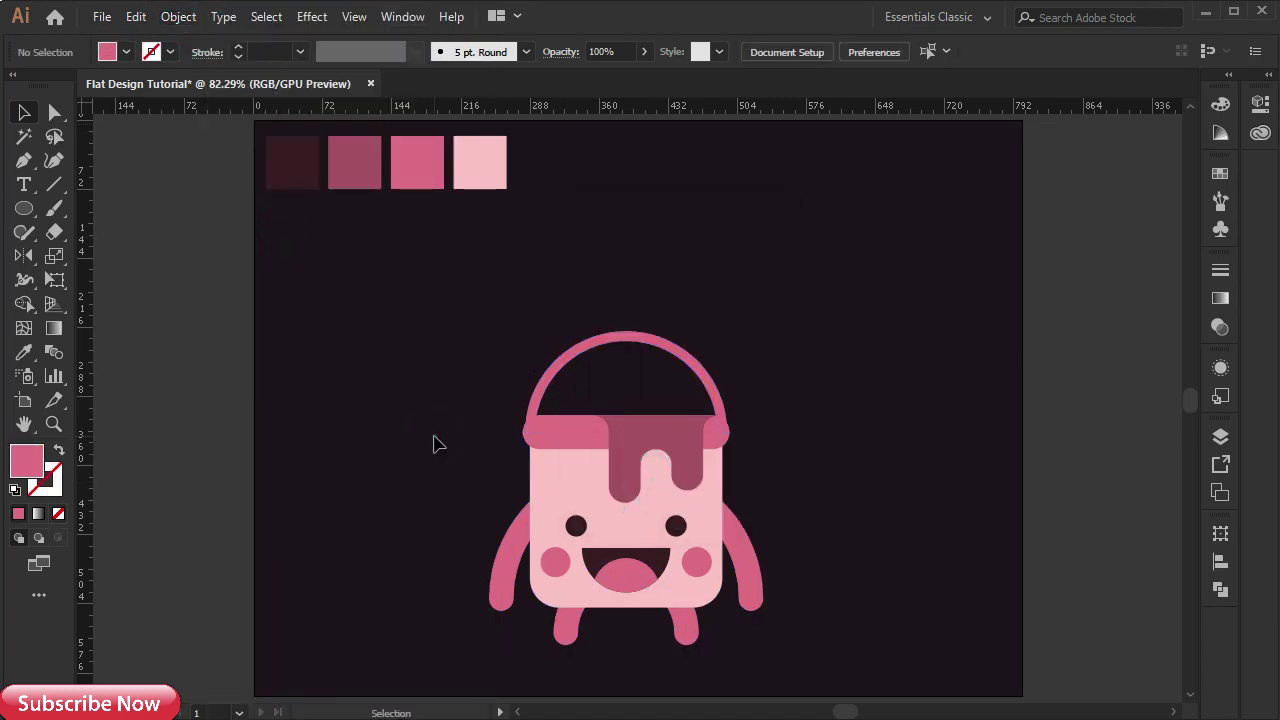
- Create a four-pointed star in the empty area beside the bucket
{"action": "scroll", "coordinate": [436, 466], "scroll_direction": "up", "scroll_amount": 2}
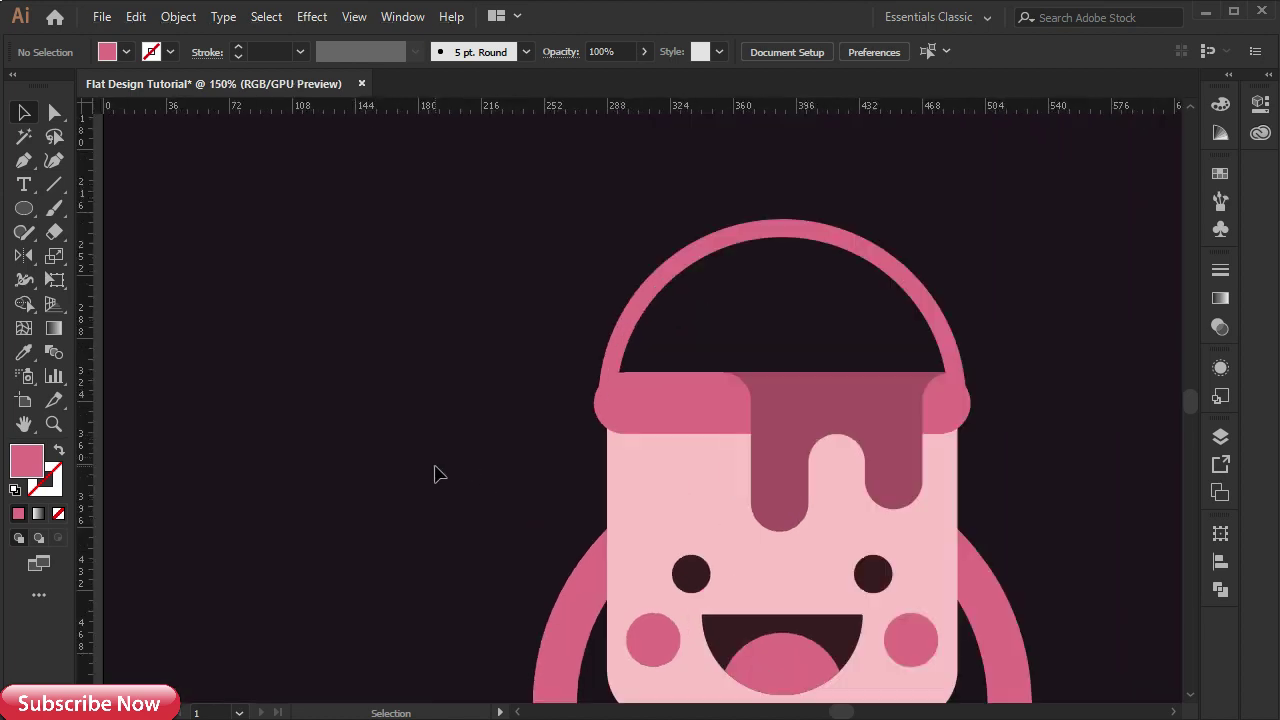
{"action": "left_click_drag", "start_coordinate": [435, 466], "coordinate": [381, 439]}
{"action": "left_click_drag", "start_coordinate": [24, 208], "coordinate": [100, 303]}
{"action": "left_click", "coordinate": [266, 312]}
{"action": "left_click", "coordinate": [607, 393]}
{"action": "left_click", "coordinate": [600, 432]}
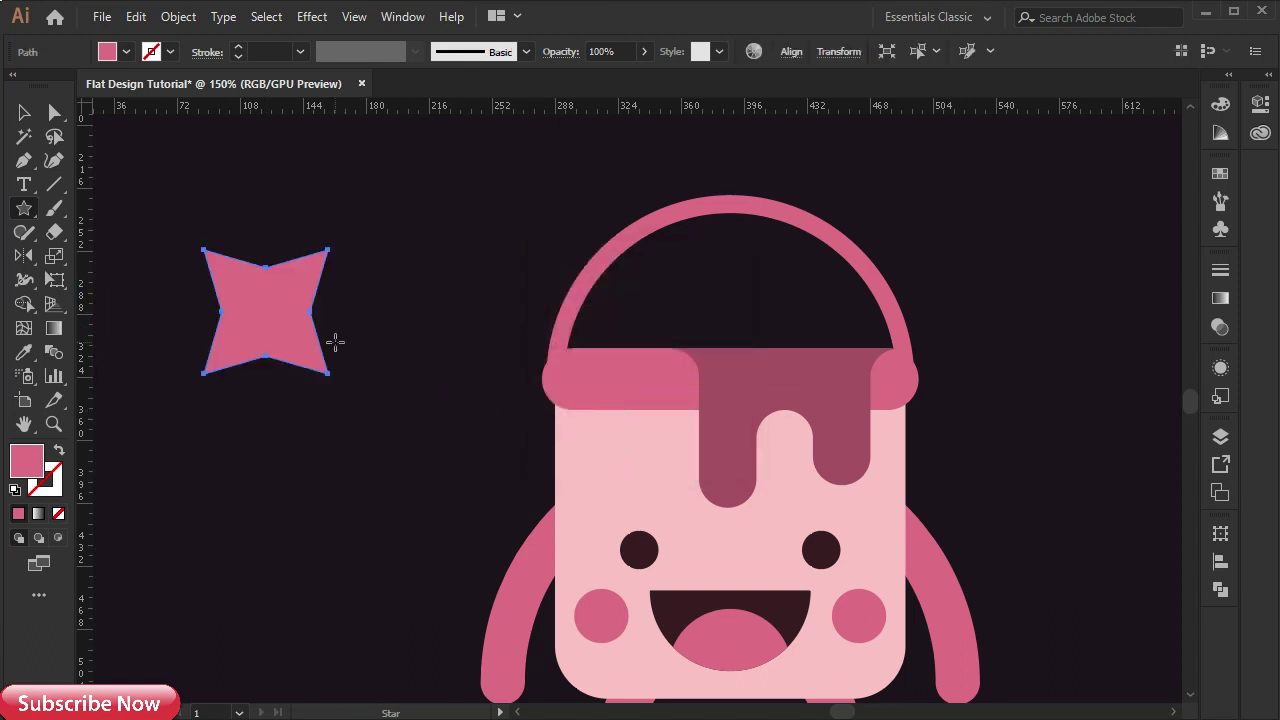
- Shrink the star to about a third, rotate it upright, and place it inside the handle above the rim
{"action": "left_click", "coordinate": [24, 112]}
{"action": "left_click_drag", "start_coordinate": [328, 250], "coordinate": [288, 291]}
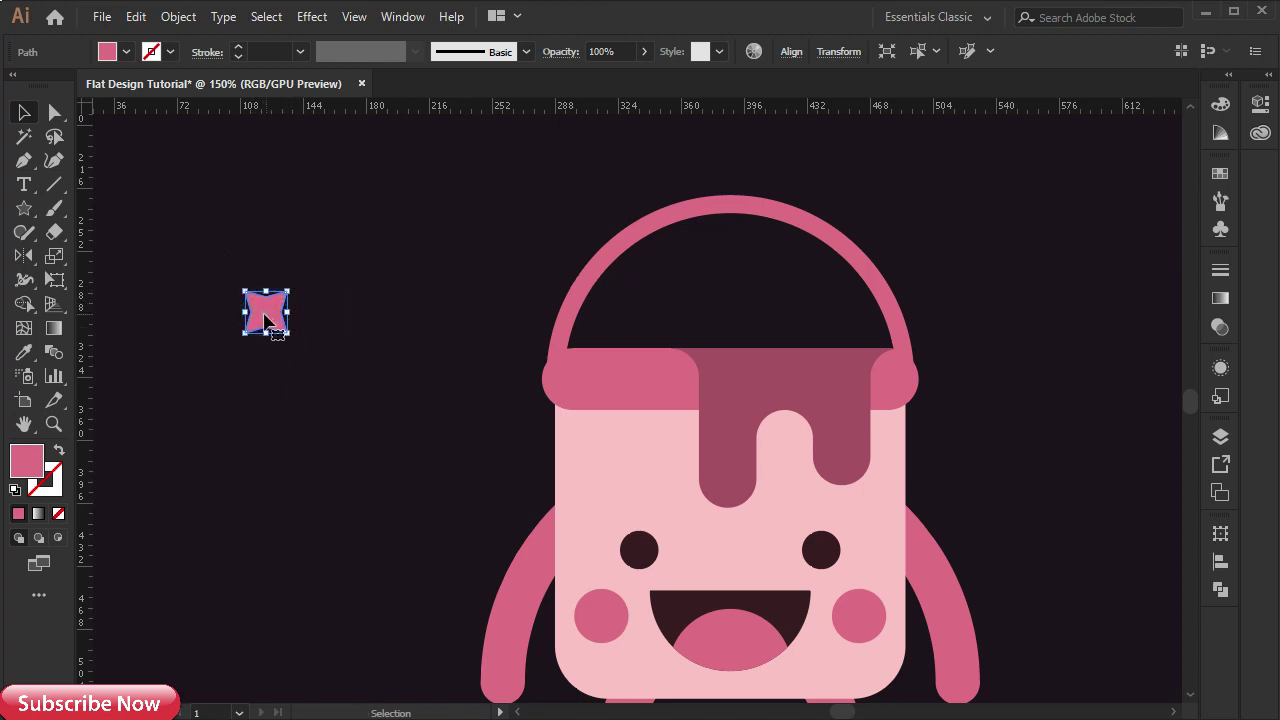
{"action": "left_click_drag", "start_coordinate": [272, 318], "coordinate": [690, 339]}
{"action": "left_click", "coordinate": [714, 328]}
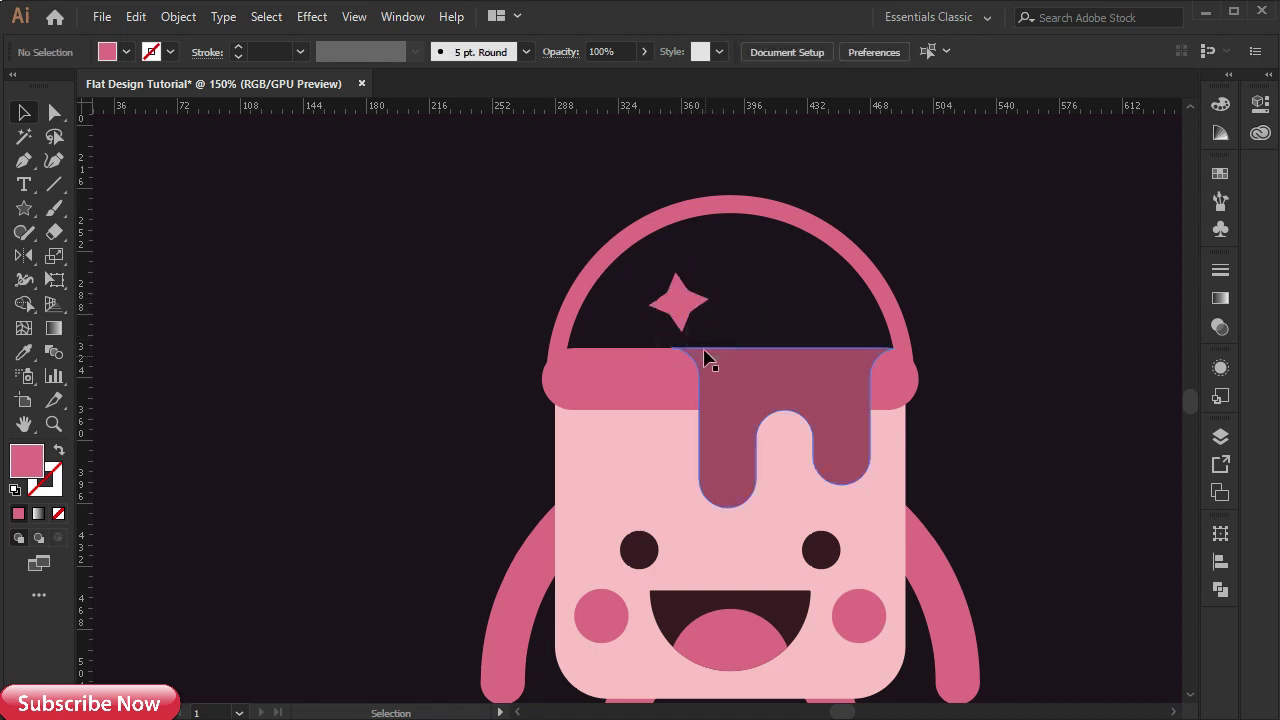
- Fill the star with the bucket body's light pink and duplicate it to the right inside the handle
{"action": "left_click", "coordinate": [681, 310]}
{"action": "left_click", "coordinate": [24, 352]}
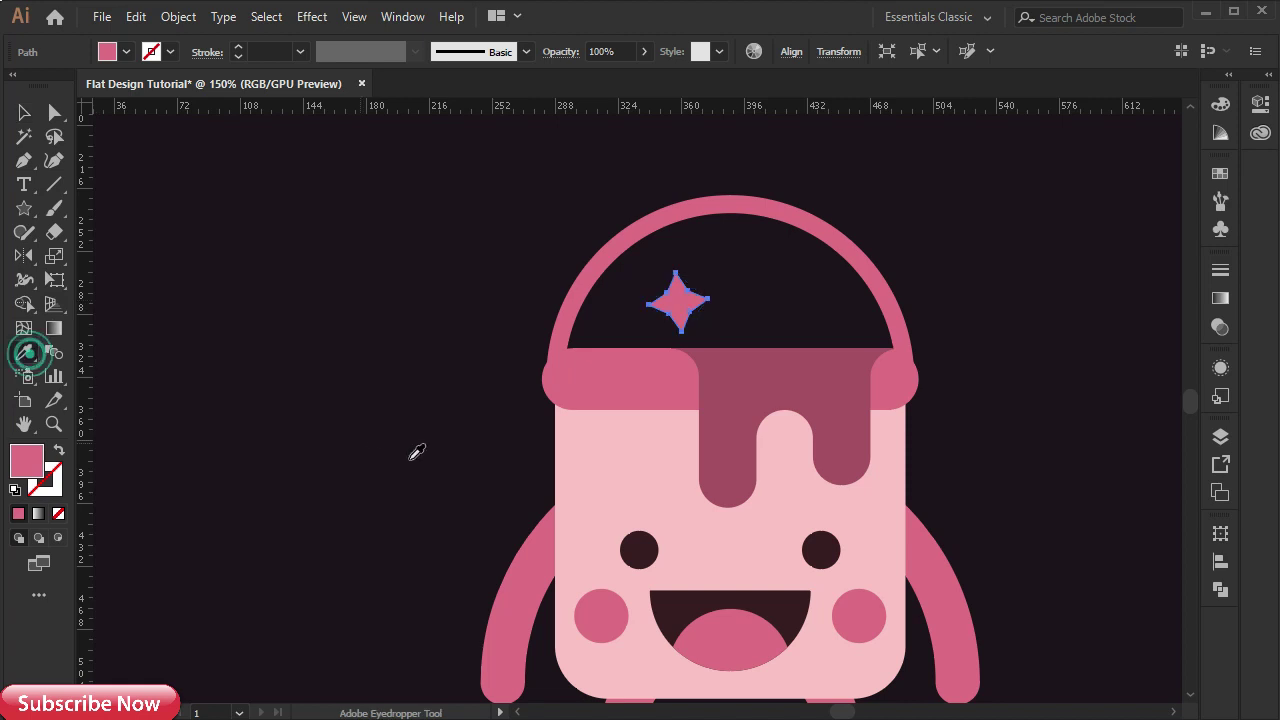
{"action": "left_click", "coordinate": [601, 448]}
{"action": "left_click", "coordinate": [23, 113]}
{"action": "left_click_drag", "start_coordinate": [684, 310], "coordinate": [818, 300]}
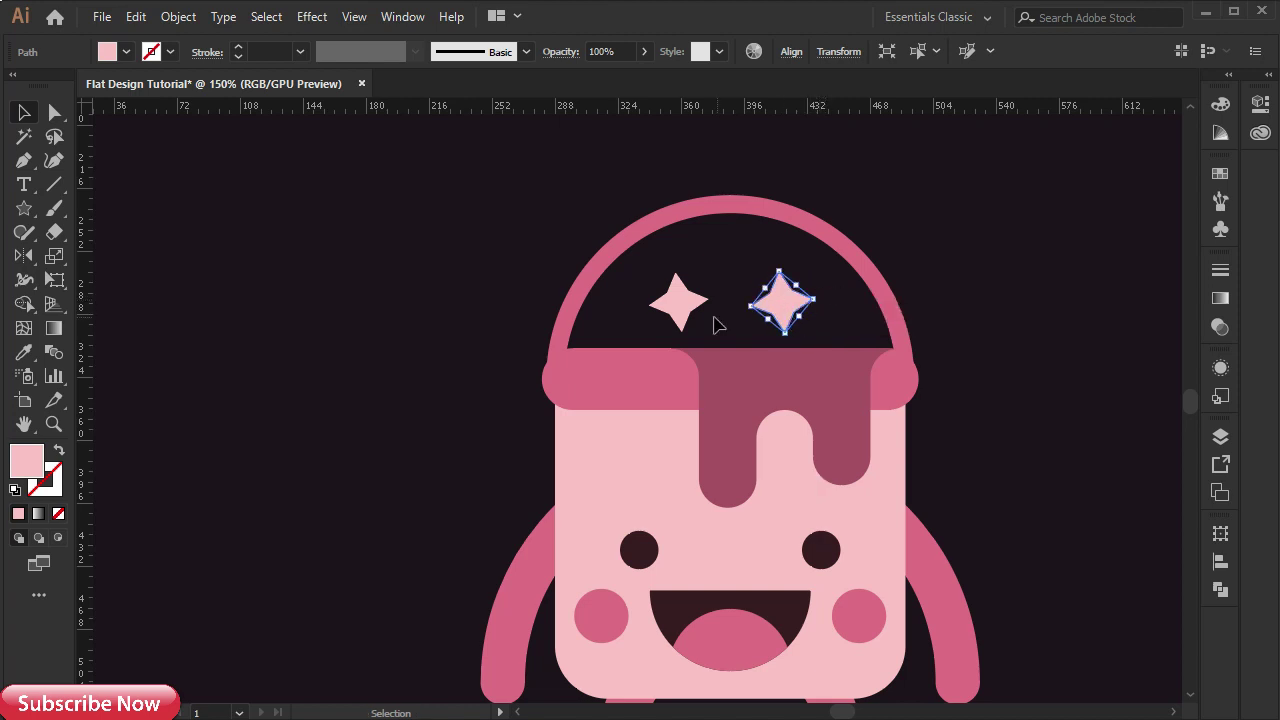
- Shrink both stars, rotate the right one by about 45 degrees, and adjust their positions inside the handle
{"action": "left_click", "coordinate": [673, 308]}
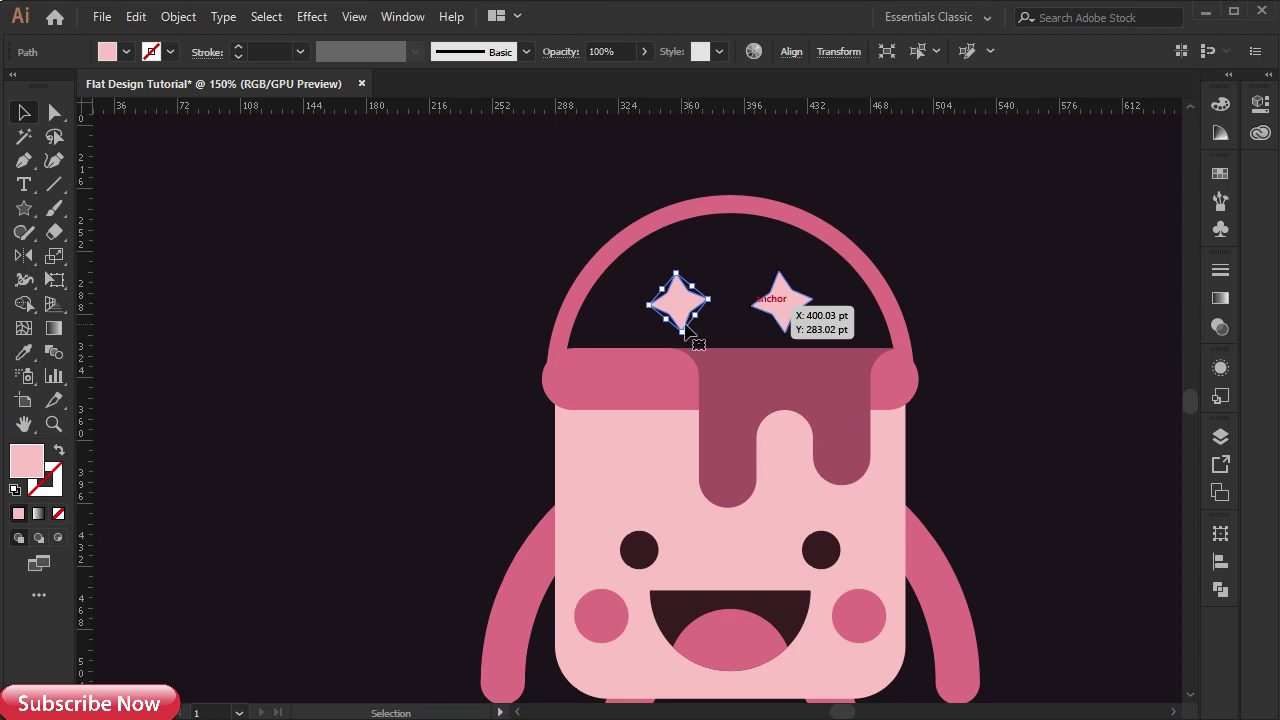
{"action": "left_click_drag", "start_coordinate": [709, 300], "coordinate": [704, 300]}
{"action": "left_click", "coordinate": [720, 325]}
{"action": "left_click", "coordinate": [776, 308]}
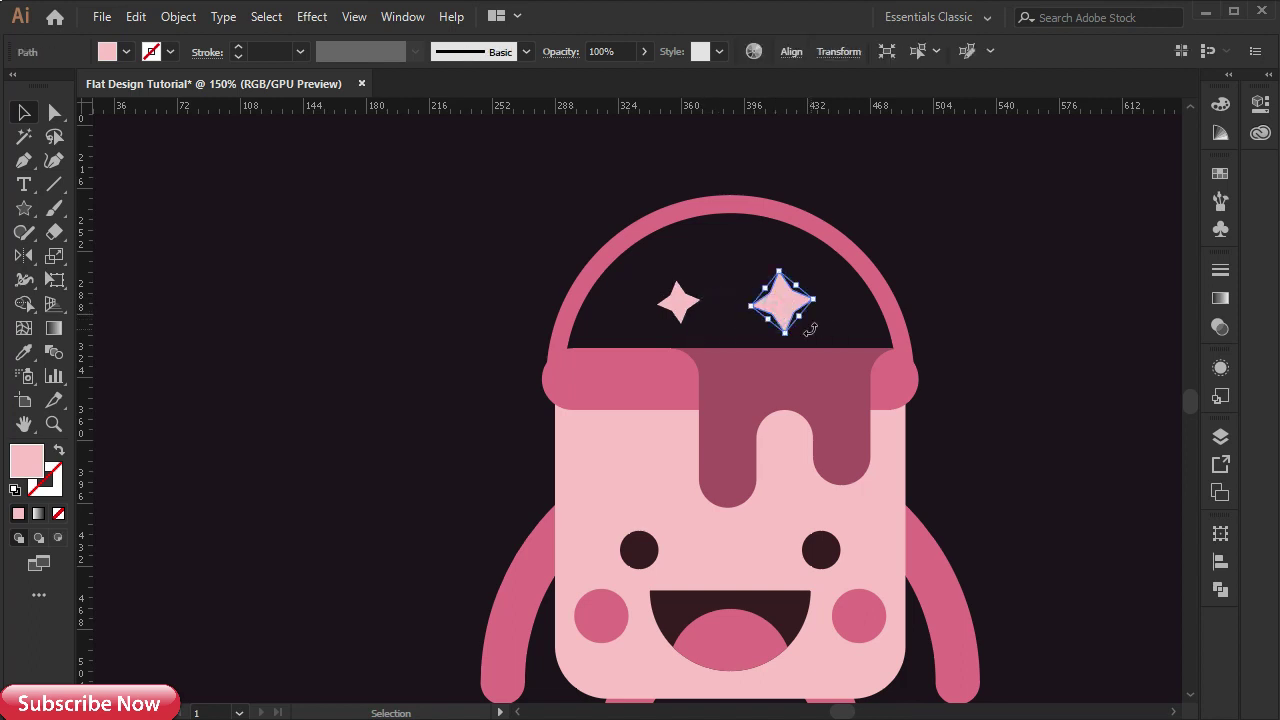
{"action": "left_click_drag", "start_coordinate": [793, 338], "coordinate": [784, 288]}
{"action": "left_click_drag", "start_coordinate": [673, 308], "coordinate": [684, 308]}
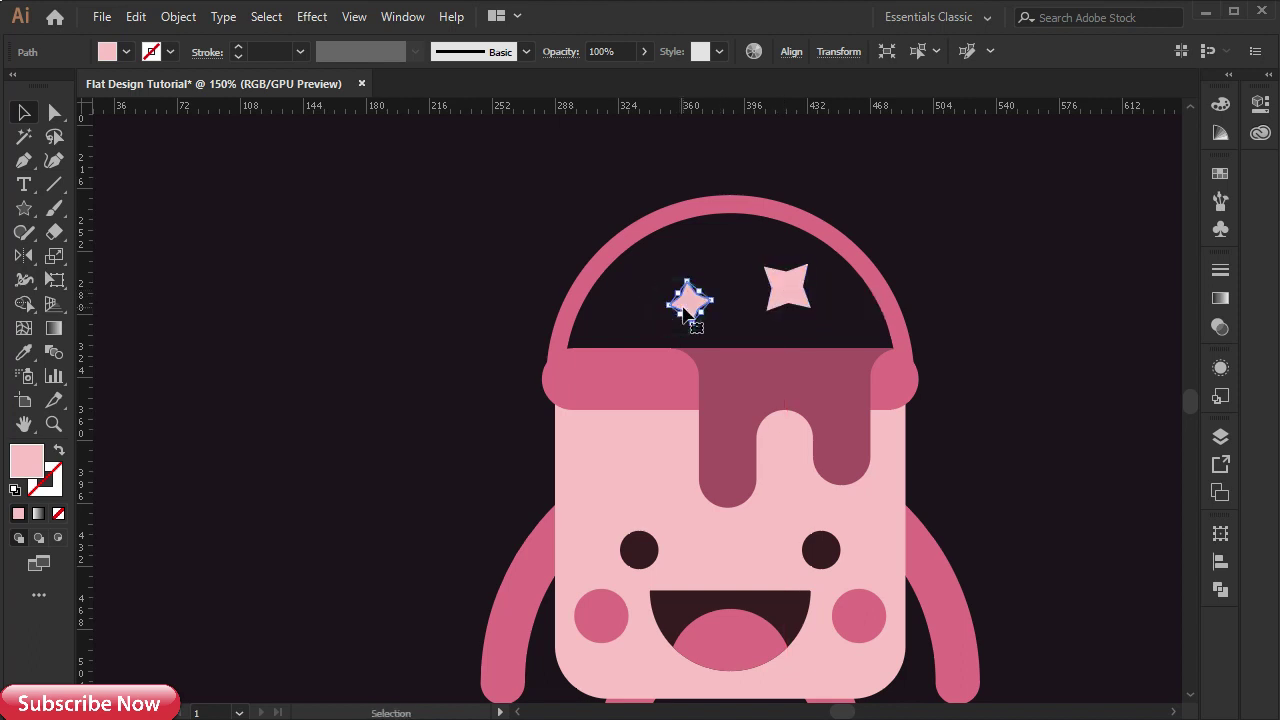
{"action": "left_click", "coordinate": [757, 314]}
{"action": "left_click", "coordinate": [786, 293]}
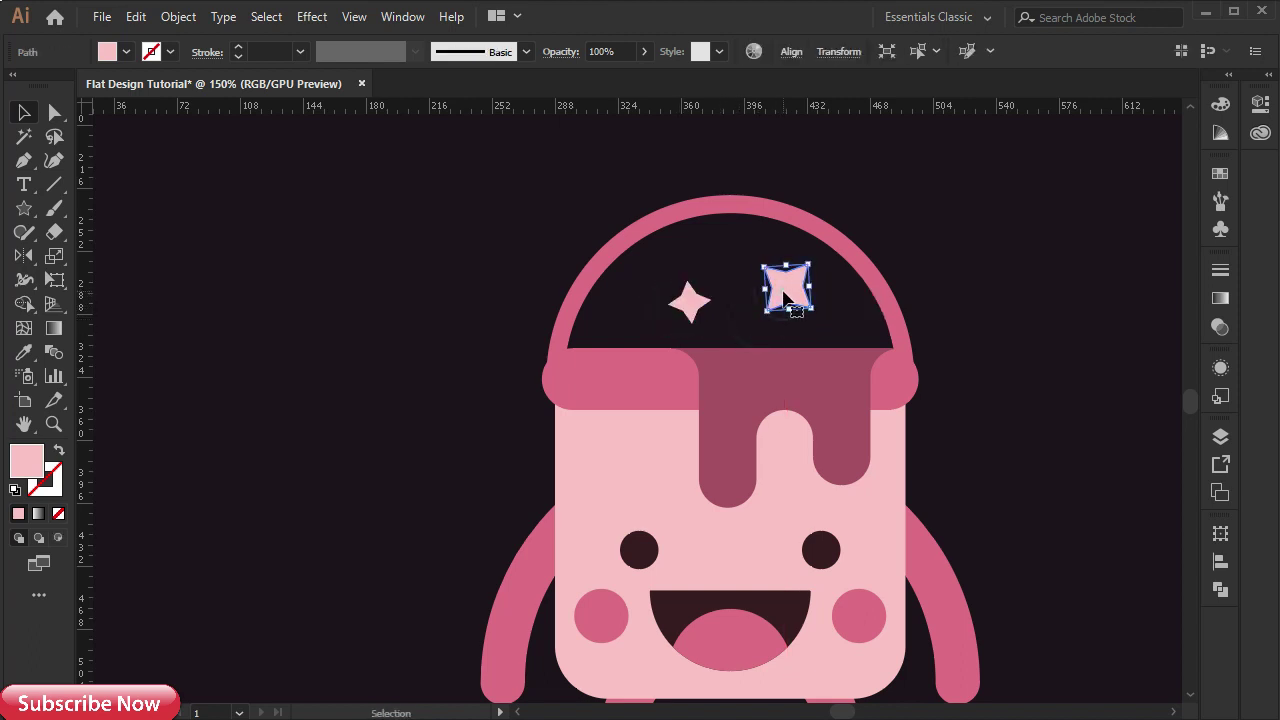
{"action": "left_click_drag", "start_coordinate": [786, 283], "coordinate": [786, 277]}
{"action": "left_click_drag", "start_coordinate": [686, 304], "coordinate": [686, 318]}
{"action": "key", "text": "ctrl+z"}
{"action": "key", "text": "ctrl+z"}
- Draw a thin rectangle across the tops of the legs along the bucket's base and fill it with the legs' pink
{"action": "key", "text": "space"}
{"action": "left_click_drag", "start_coordinate": [421, 518], "coordinate": [331, 356]}
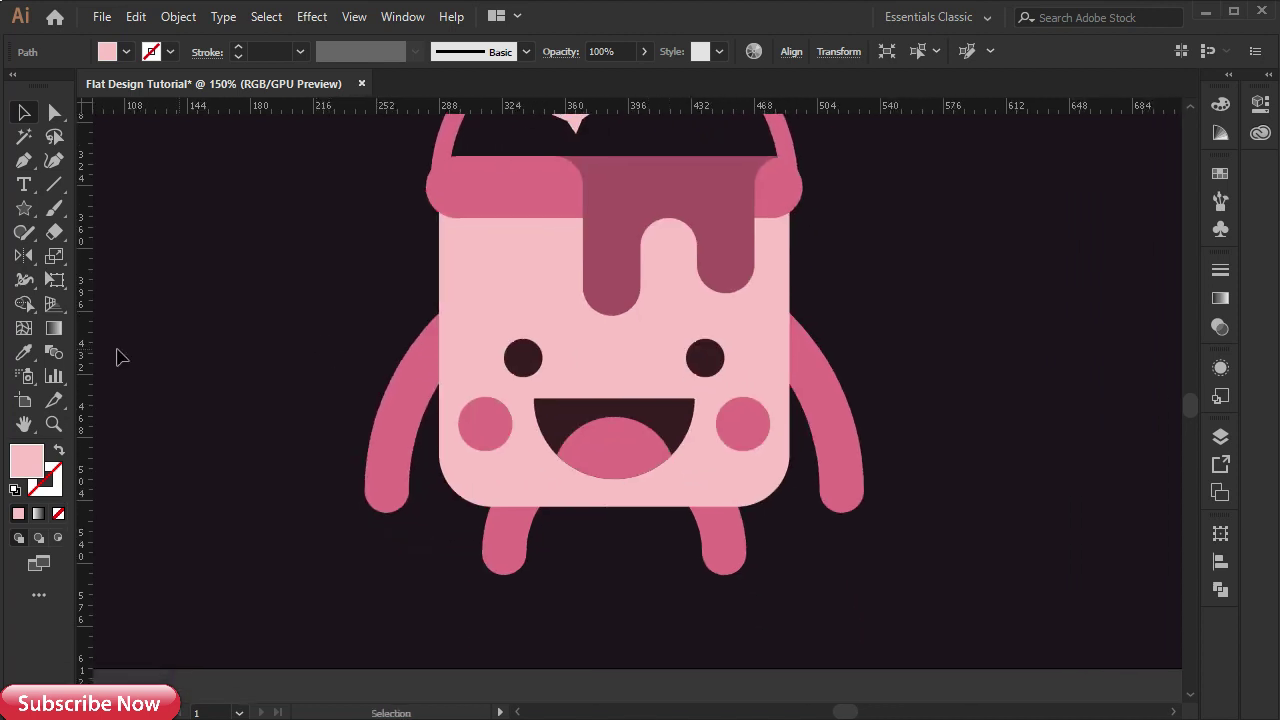
{"action": "left_click_drag", "start_coordinate": [22, 210], "coordinate": [68, 209]}
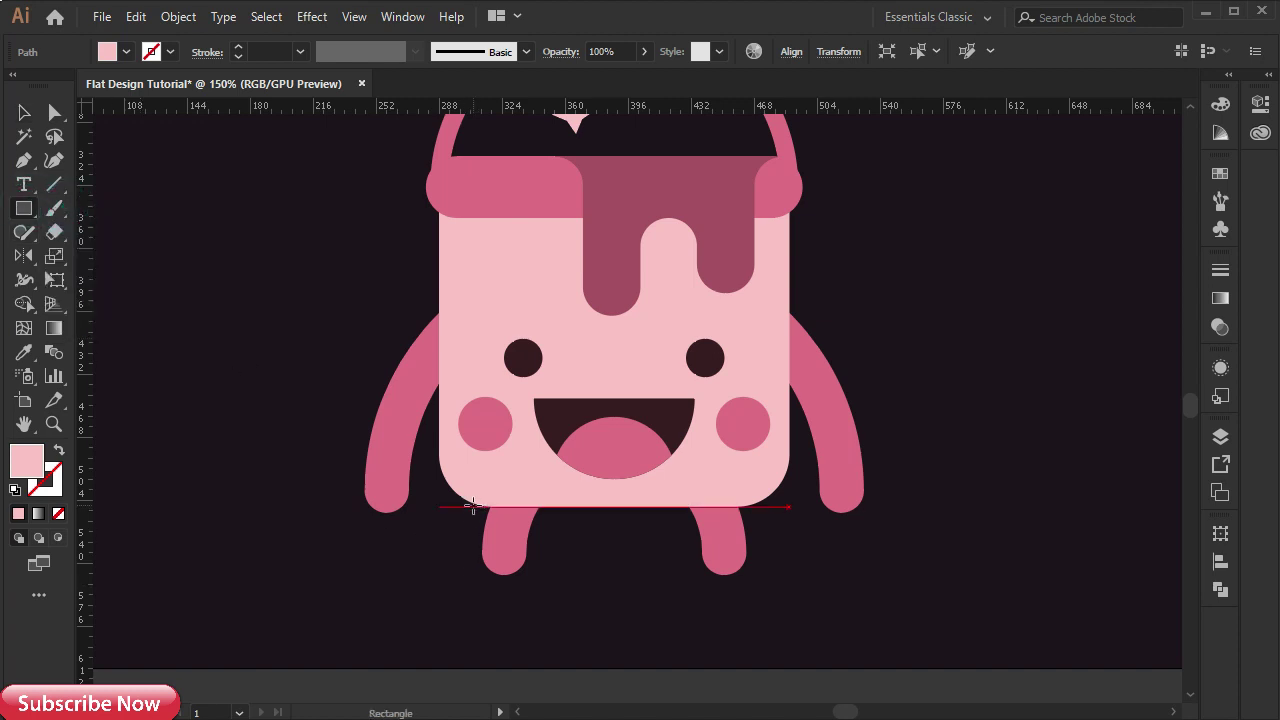
{"action": "left_click_drag", "start_coordinate": [473, 504], "coordinate": [758, 525]}
{"action": "left_click", "coordinate": [25, 353]}
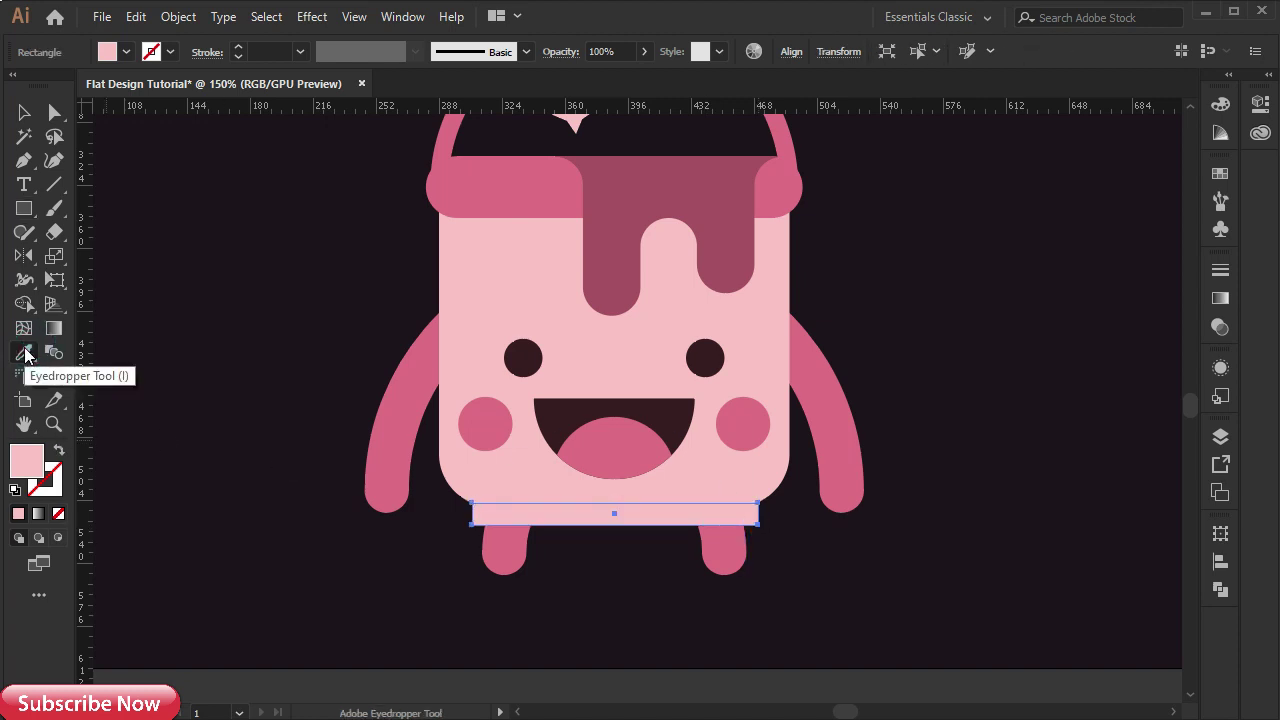
{"action": "left_click", "coordinate": [508, 544]}
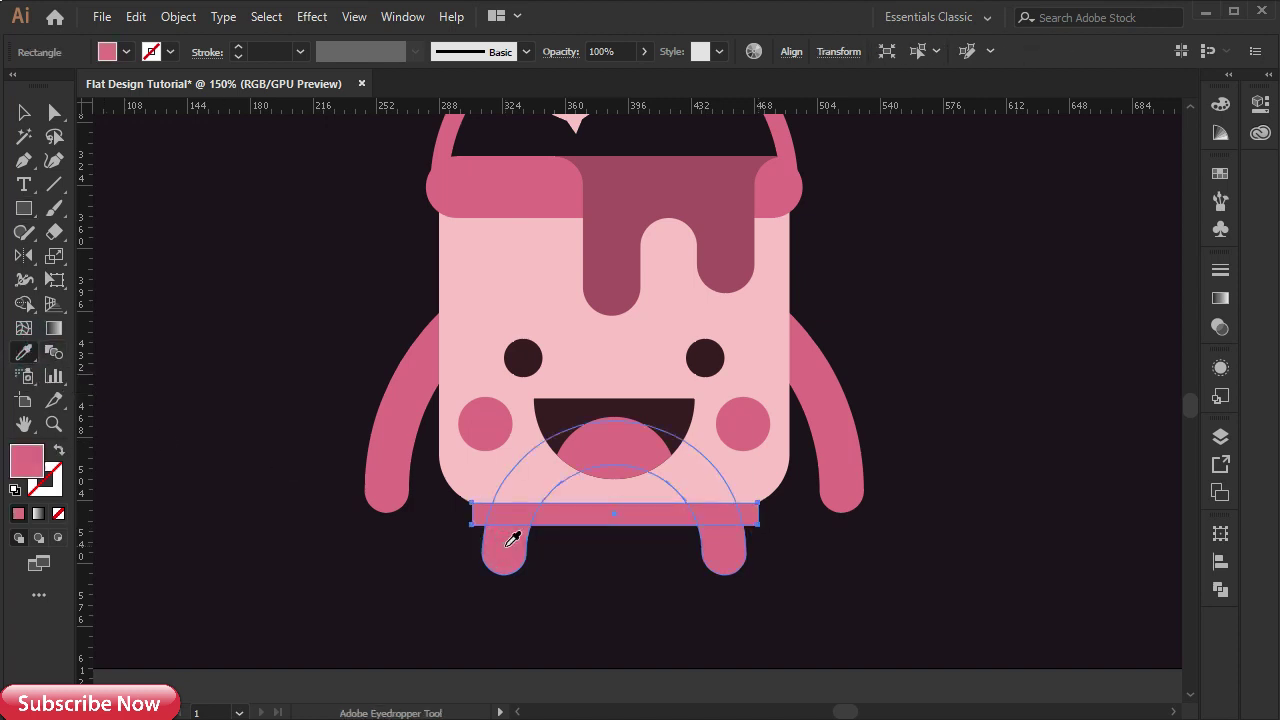
- Set the strip to Multiply blending at 50% opacity and move it down flush with the bucket's base
{"action": "key", "text": "v"}
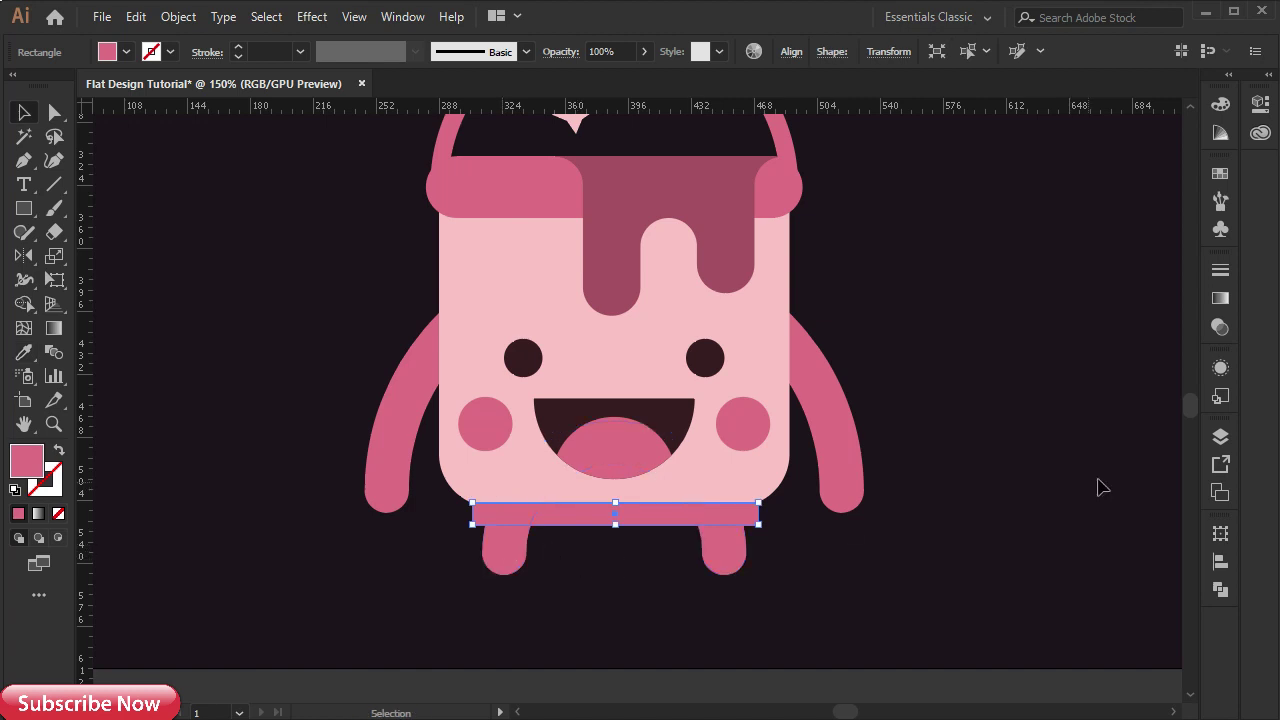
{"action": "left_click", "coordinate": [1220, 327]}
{"action": "left_click", "coordinate": [1040, 292]}
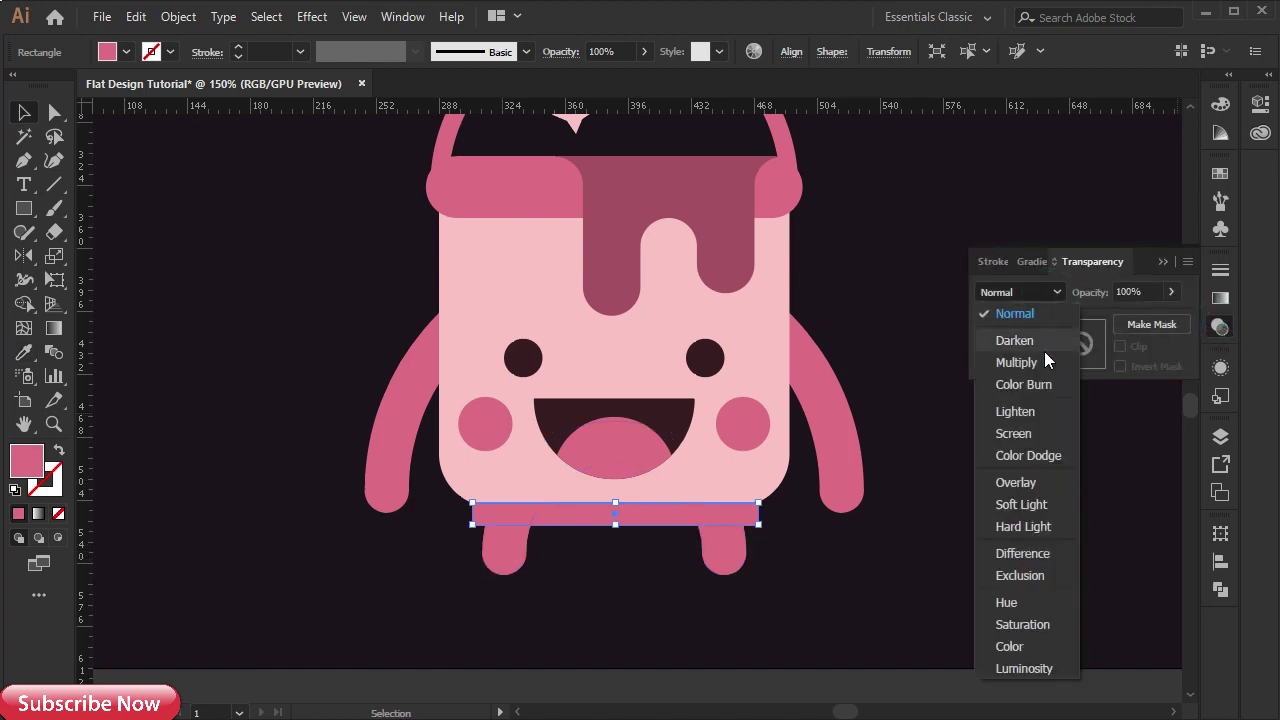
{"action": "left_click", "coordinate": [1010, 296]}
{"action": "left_click", "coordinate": [1116, 291]}
{"action": "key", "text": "Return"}
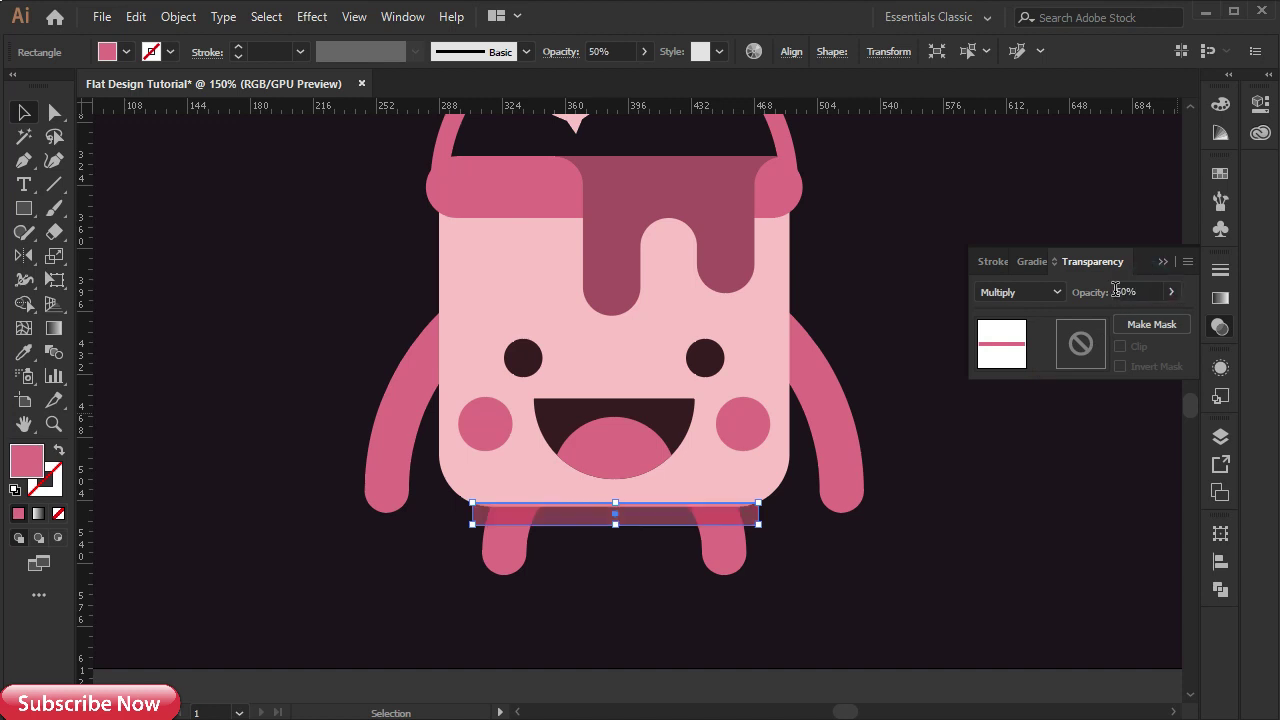
{"action": "left_click", "coordinate": [1162, 262]}
{"action": "left_click_drag", "start_coordinate": [657, 522], "coordinate": [659, 527]}
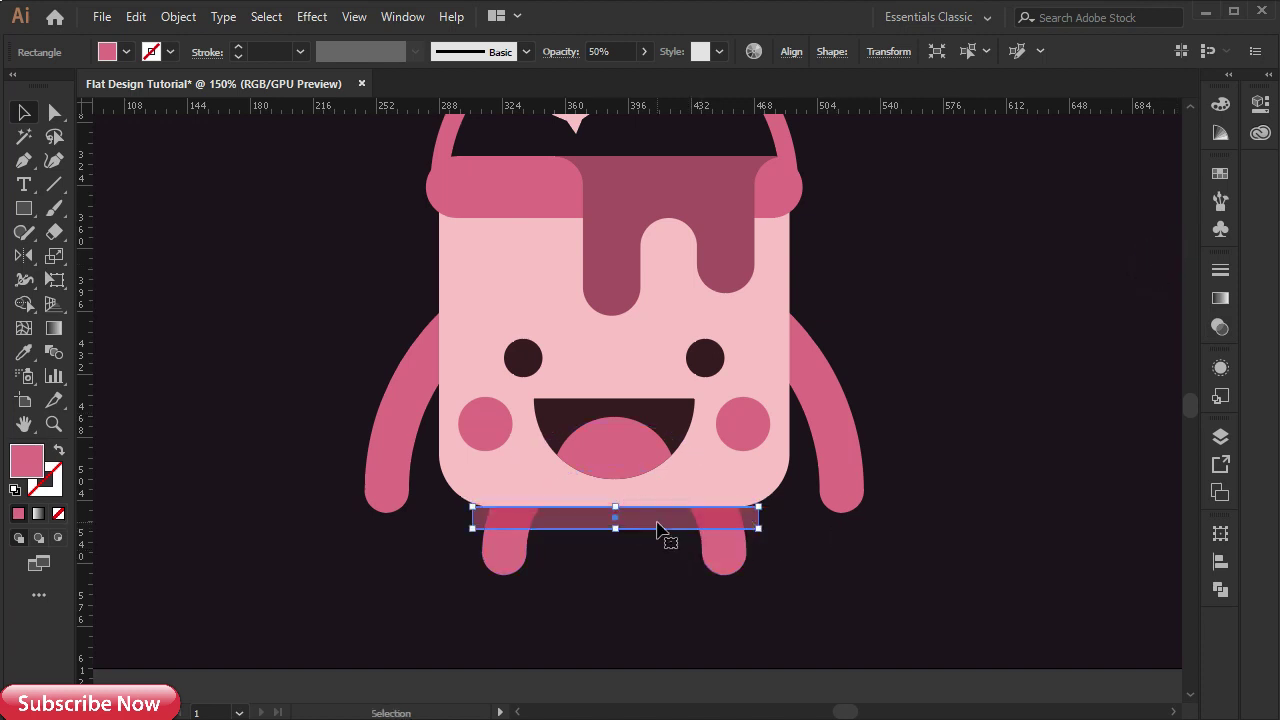
- Trim away the shading strip's parts outside the legs with the Shape Builder, leaving shading only across the tops of both legs
{"action": "left_click", "coordinate": [514, 569], "text": "shift"}
{"action": "left_click", "coordinate": [24, 304]}
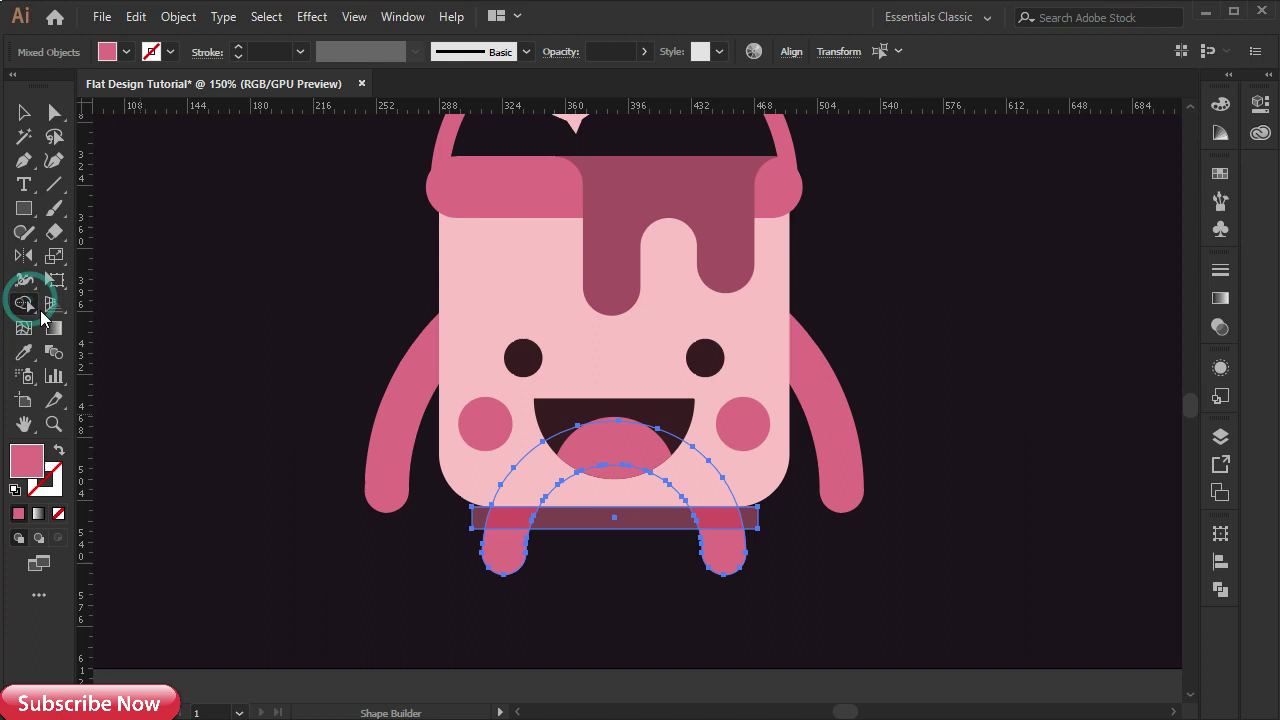
{"action": "left_click", "coordinate": [477, 517], "text": "alt"}
{"action": "left_click", "coordinate": [564, 521], "text": "alt"}
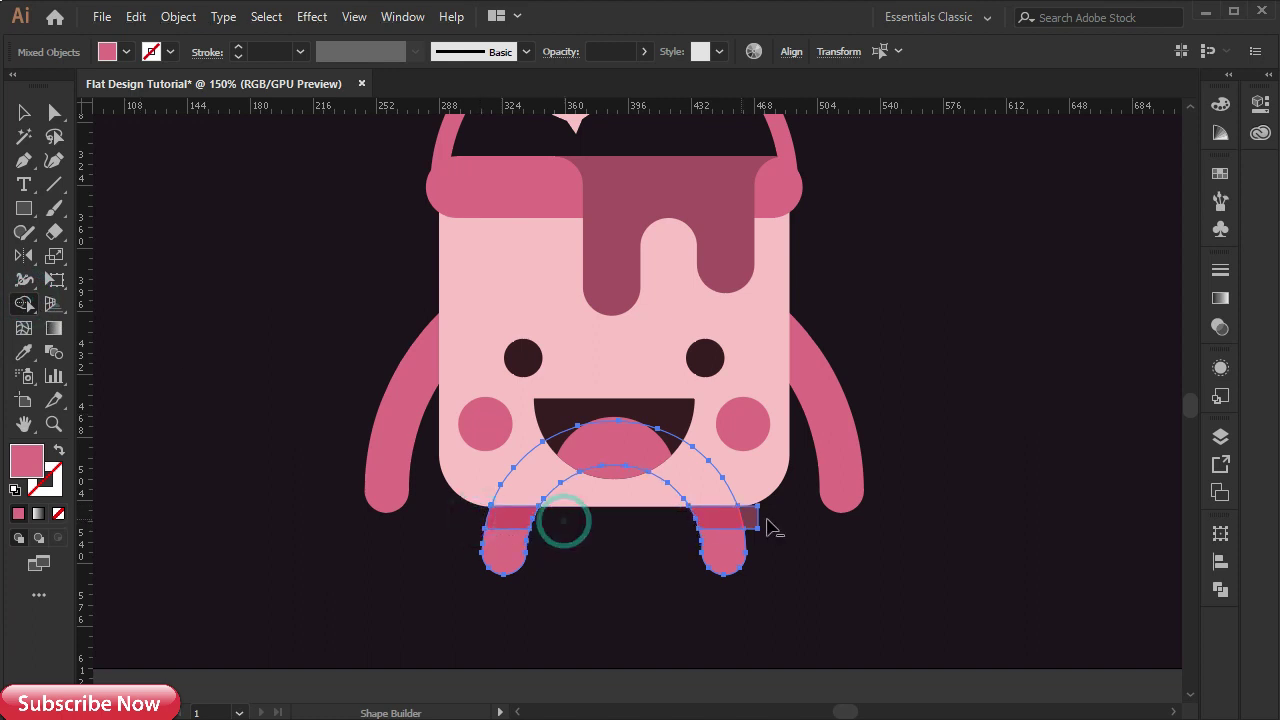
{"action": "left_click", "coordinate": [752, 515], "text": "alt"}
{"action": "left_click", "coordinate": [24, 112]}
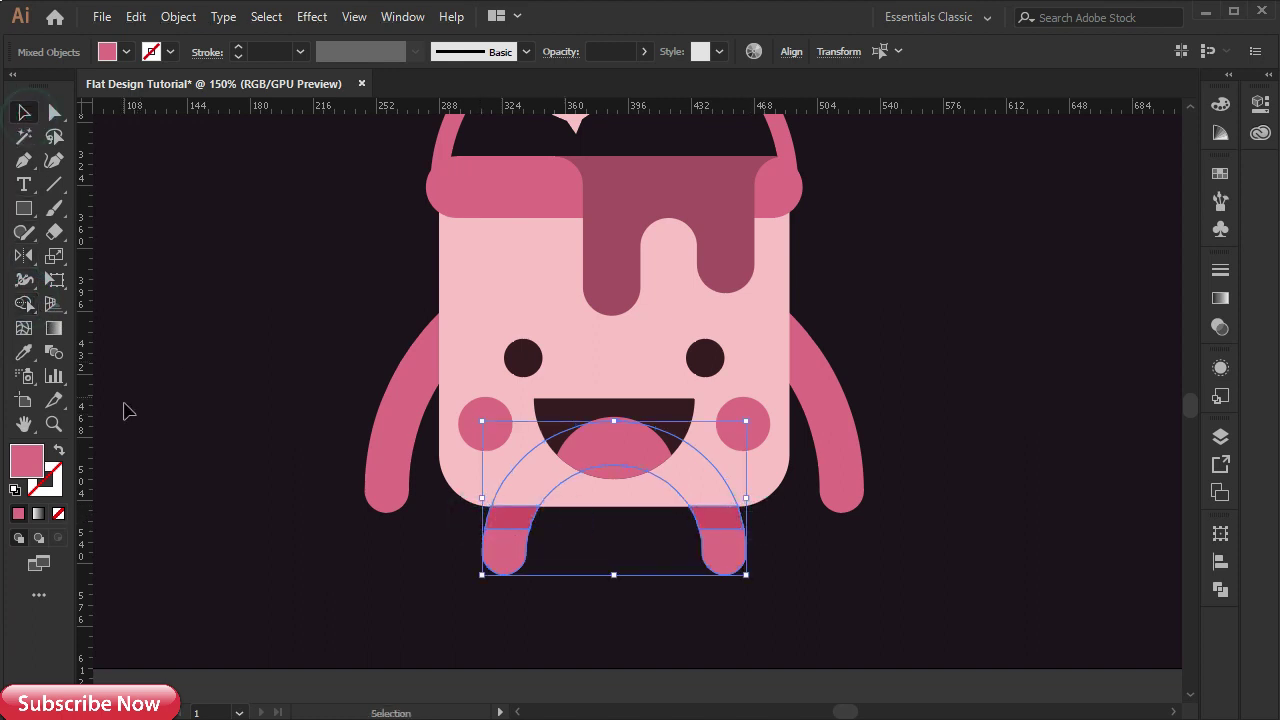
{"action": "left_click", "coordinate": [292, 592]}
- Draw a thin vertical rectangle along the bucket's right edge over the arm and copy the leg shading's appearance onto it
{"action": "left_click", "coordinate": [25, 211]}
{"action": "left_click_drag", "start_coordinate": [791, 276], "coordinate": [806, 452]}
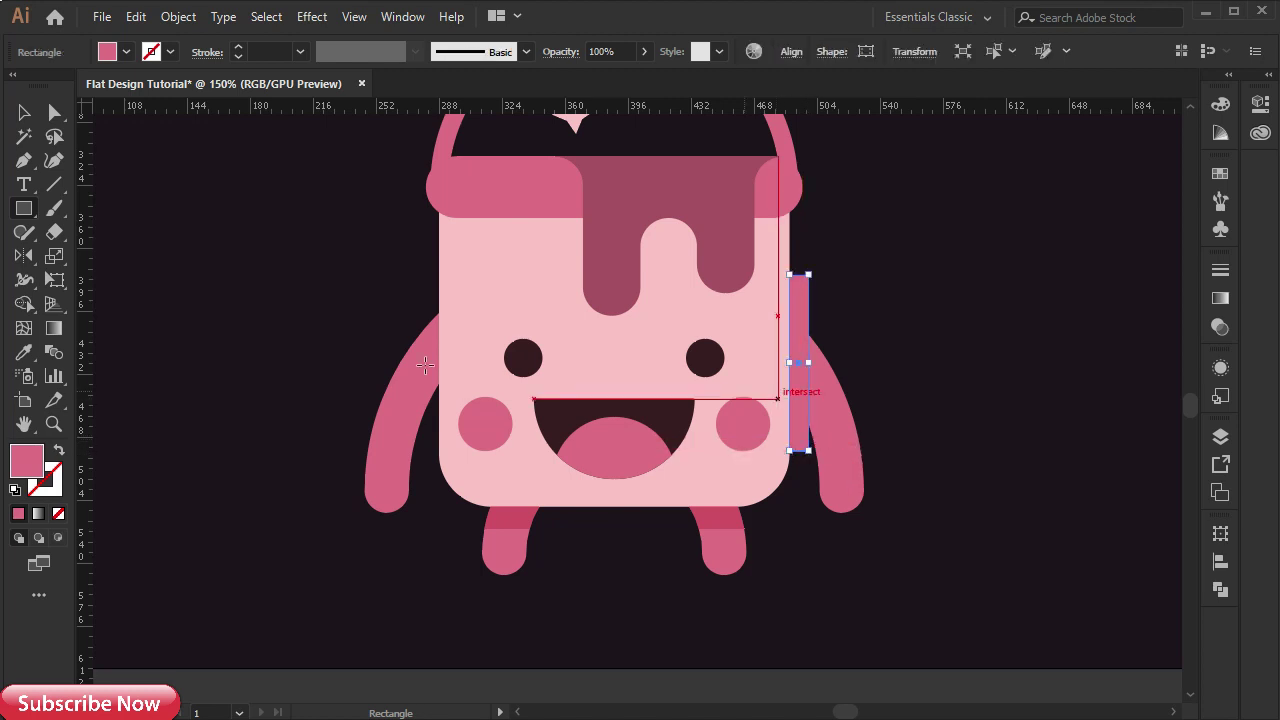
{"action": "left_click", "coordinate": [23, 352]}
{"action": "left_click", "coordinate": [721, 511]}
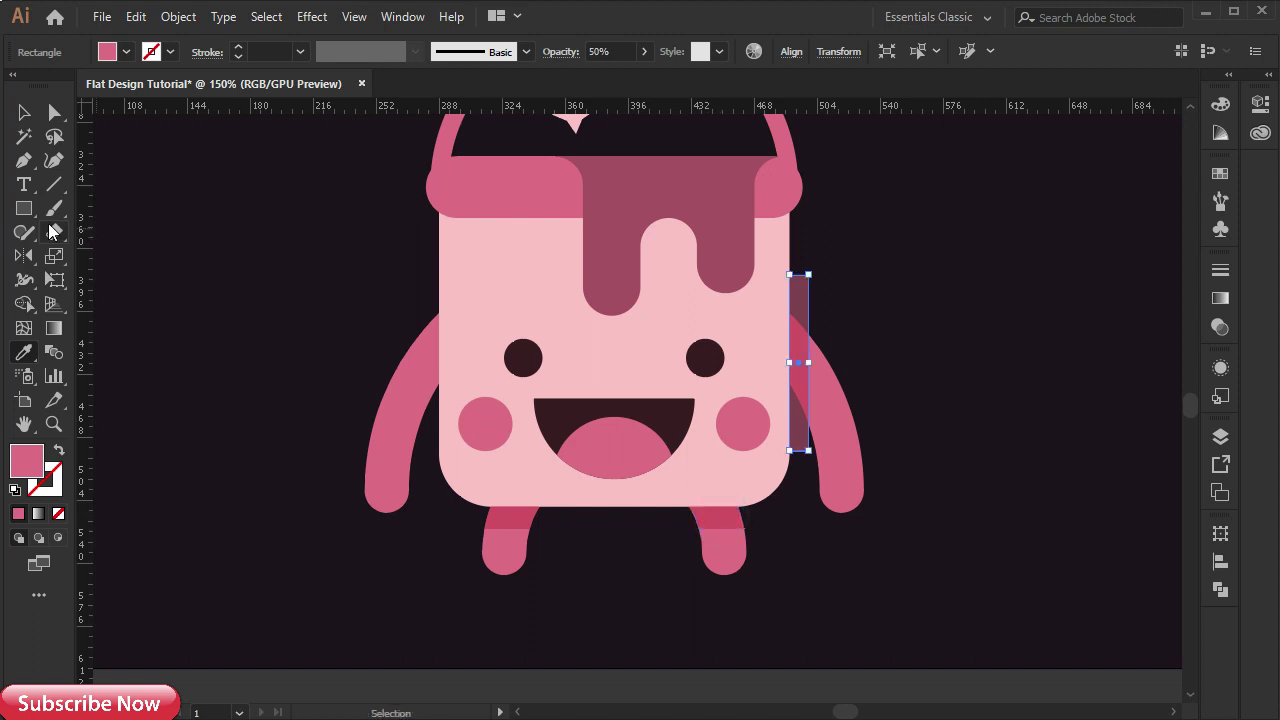
- Duplicate the vertical shading strip over the left arm, flush with the bucket's left edge
{"action": "left_click", "coordinate": [27, 117]}
{"action": "key", "text": "space"}
{"action": "left_click_drag", "start_coordinate": [800, 410], "coordinate": [430, 418]}
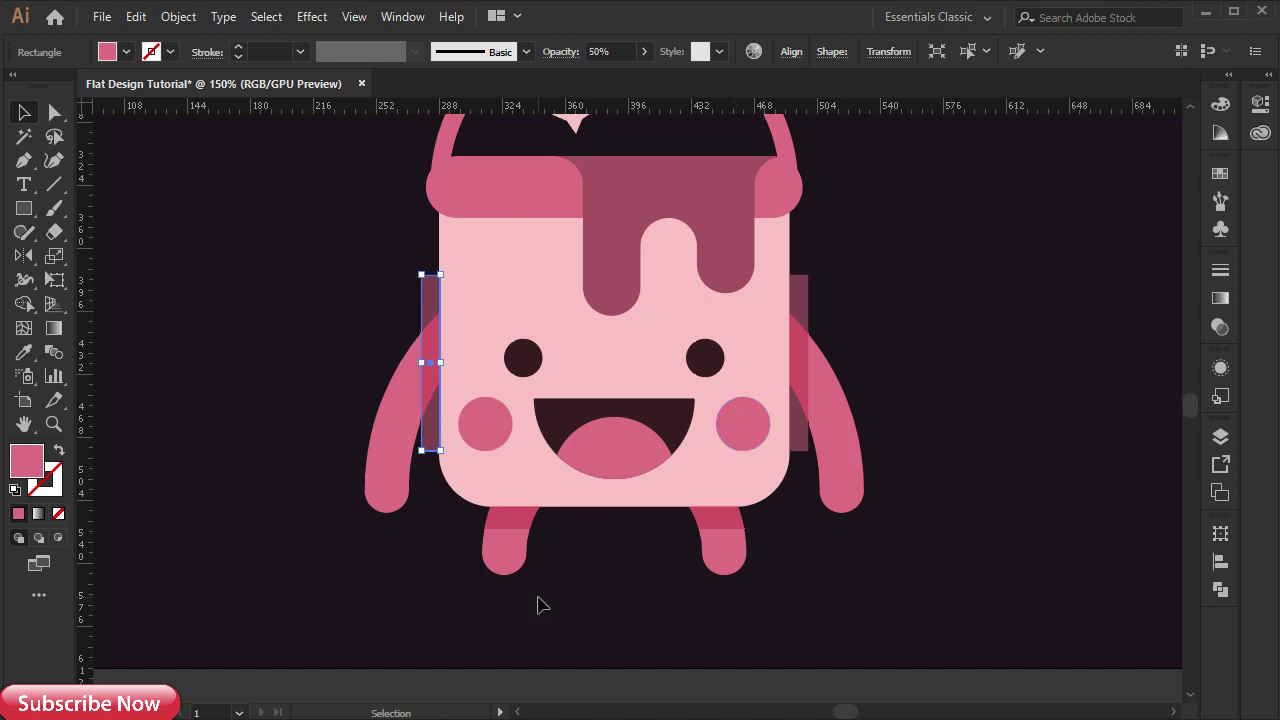
- Trim both vertical strips to the arm shape with the Shape Builder, removing the pieces above and below each arm
{"action": "left_click", "coordinate": [835, 410], "text": "shift"}
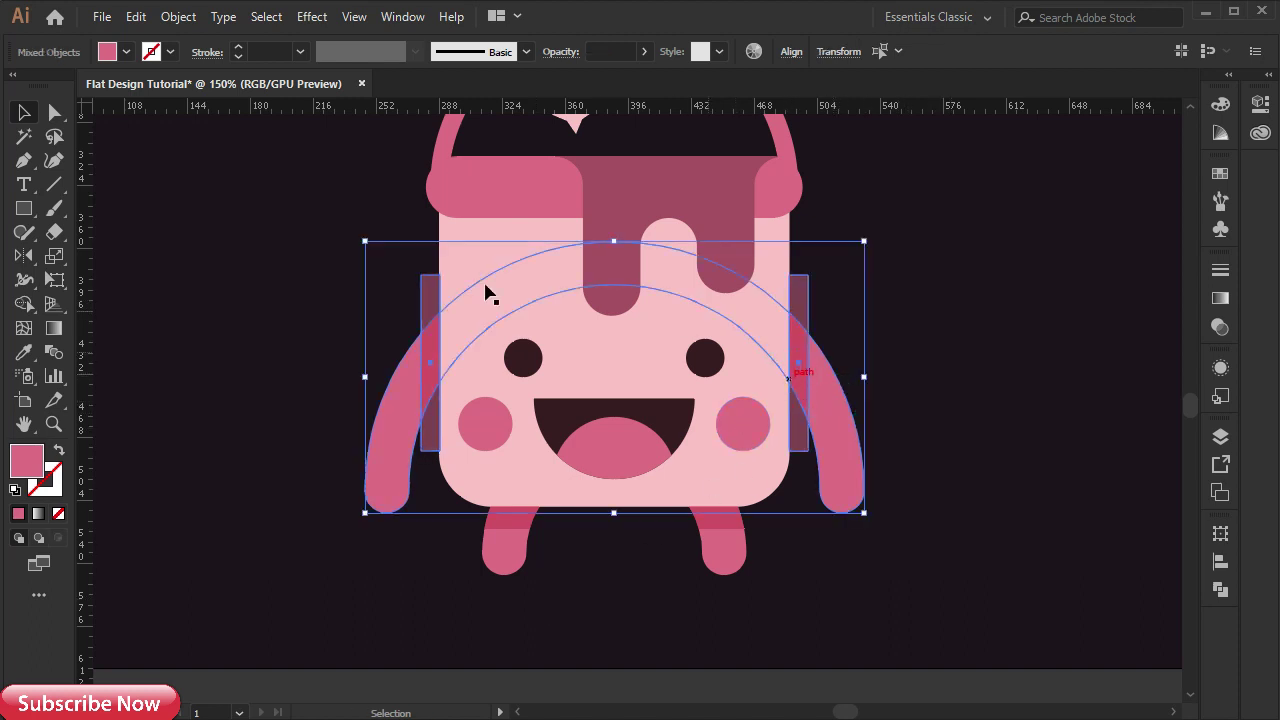
{"action": "left_click", "coordinate": [25, 308]}
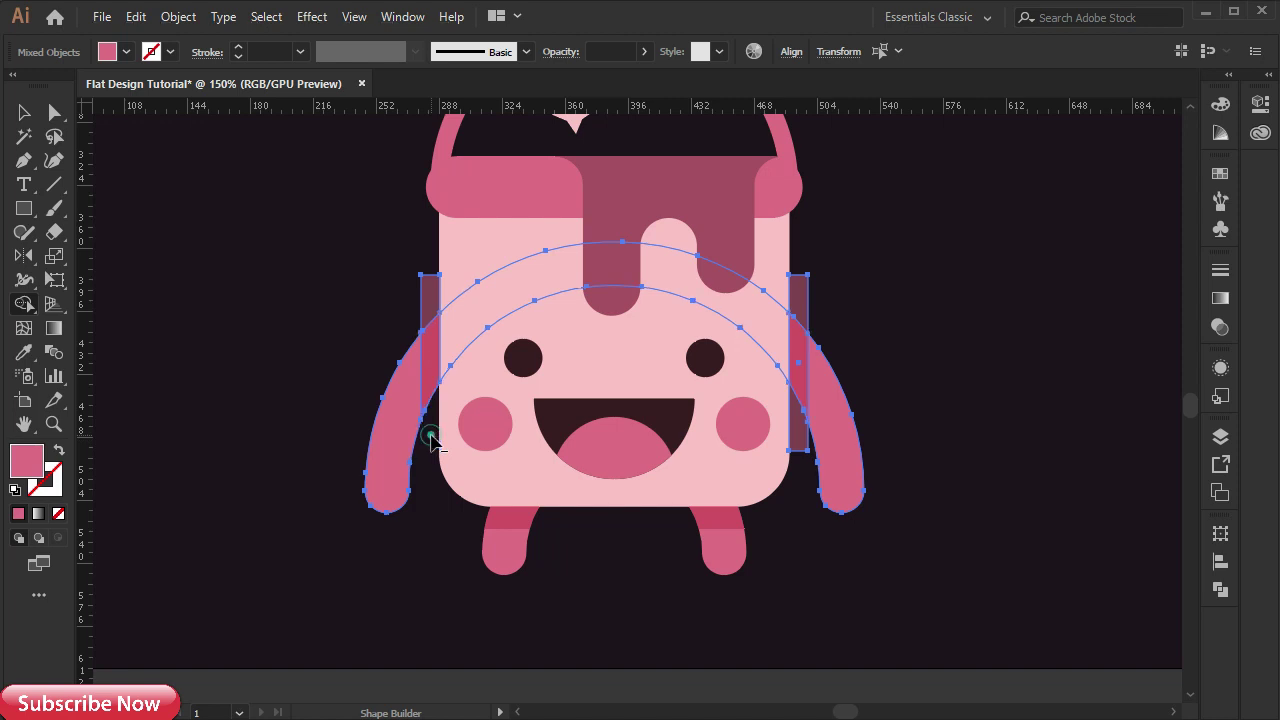
{"action": "left_click", "coordinate": [422, 303], "text": "alt"}
{"action": "left_click", "coordinate": [798, 298], "text": "alt"}
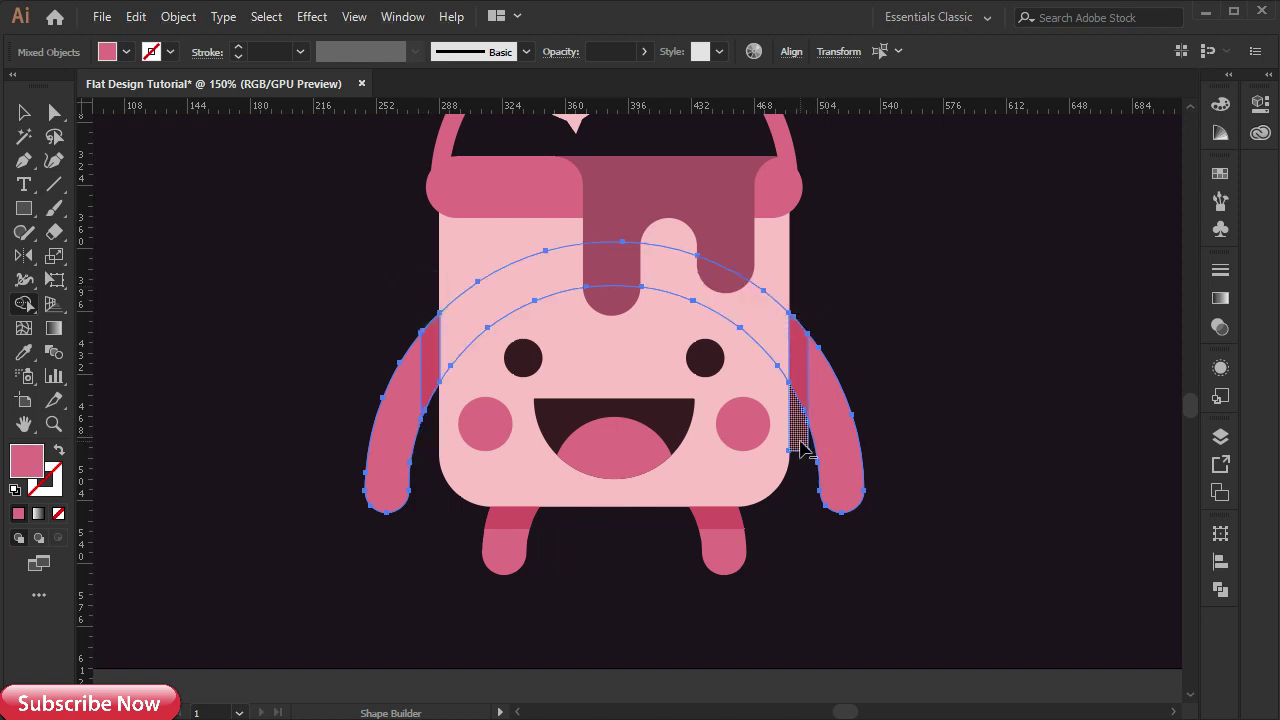
{"action": "left_click", "coordinate": [798, 441], "text": "alt"}
{"action": "left_click", "coordinate": [257, 343]}
{"action": "left_click", "coordinate": [25, 116]}
{"action": "left_click", "coordinate": [178, 337]}
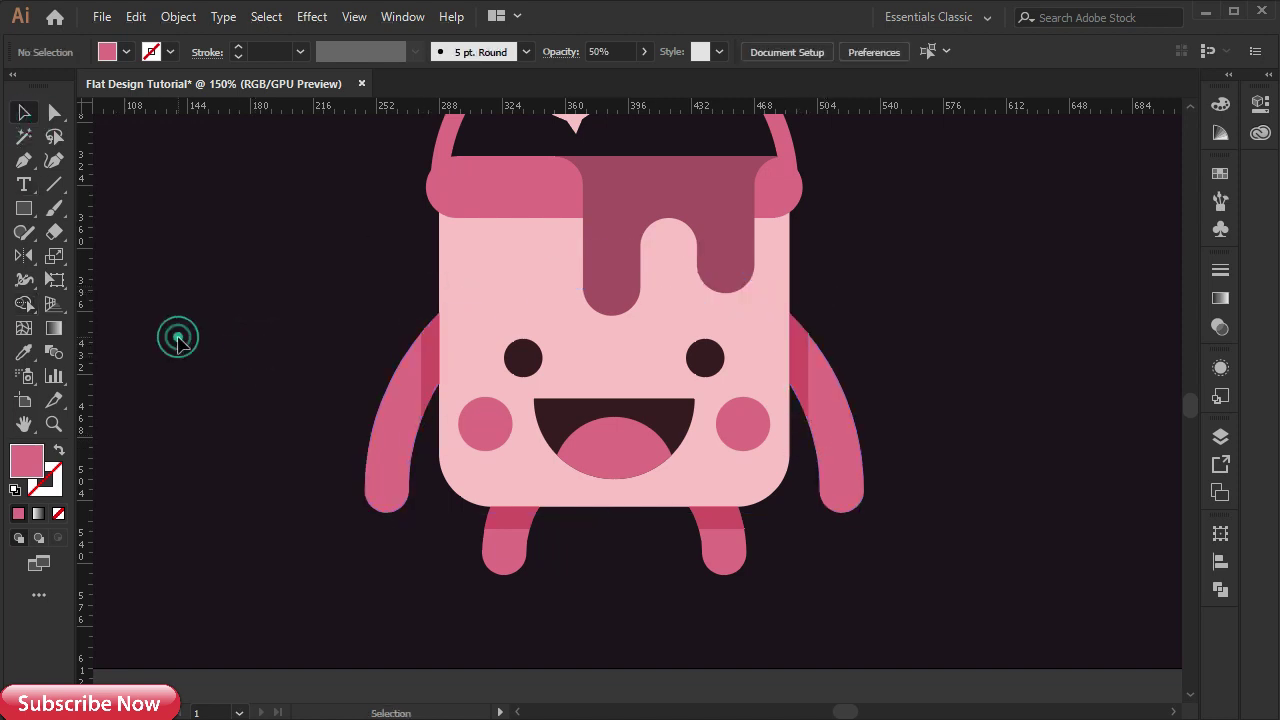
- Delete the round eyes and draw a dark circle about 32 pt wide above the left cheek
{"action": "left_click", "coordinate": [520, 370]}
{"action": "key", "text": "Delete"}
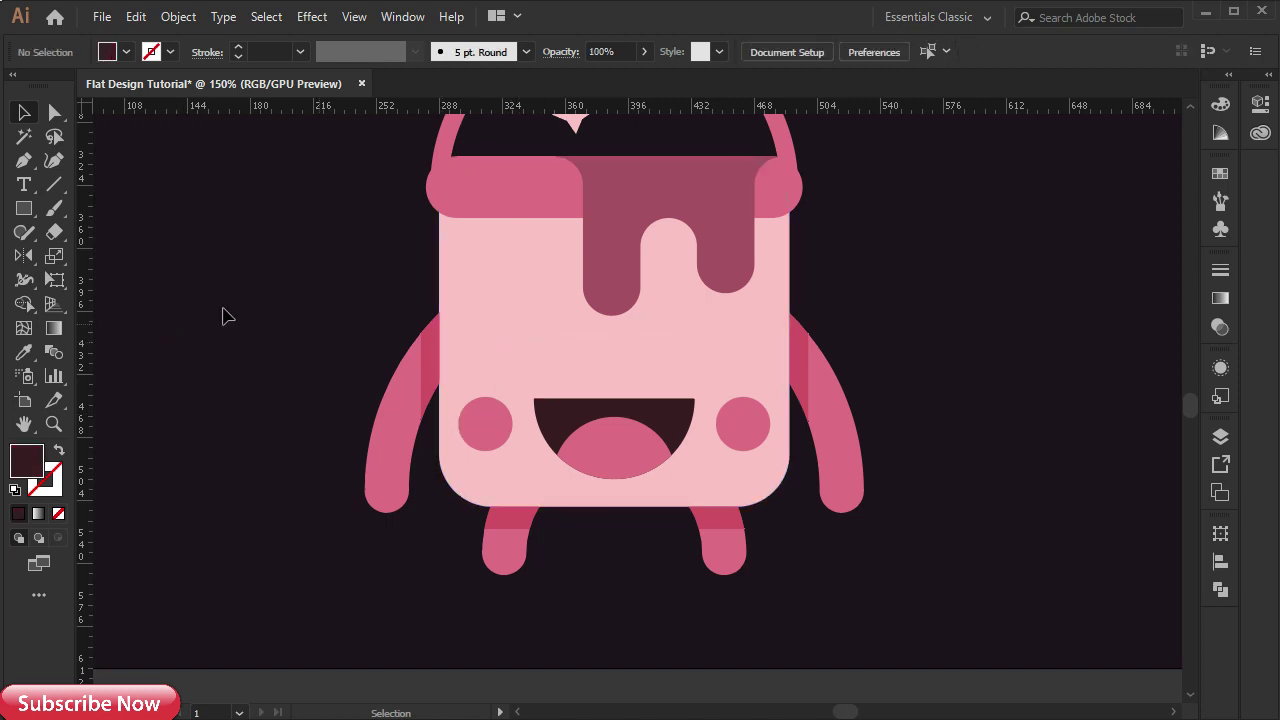
{"action": "left_click_drag", "start_coordinate": [24, 208], "coordinate": [100, 256]}
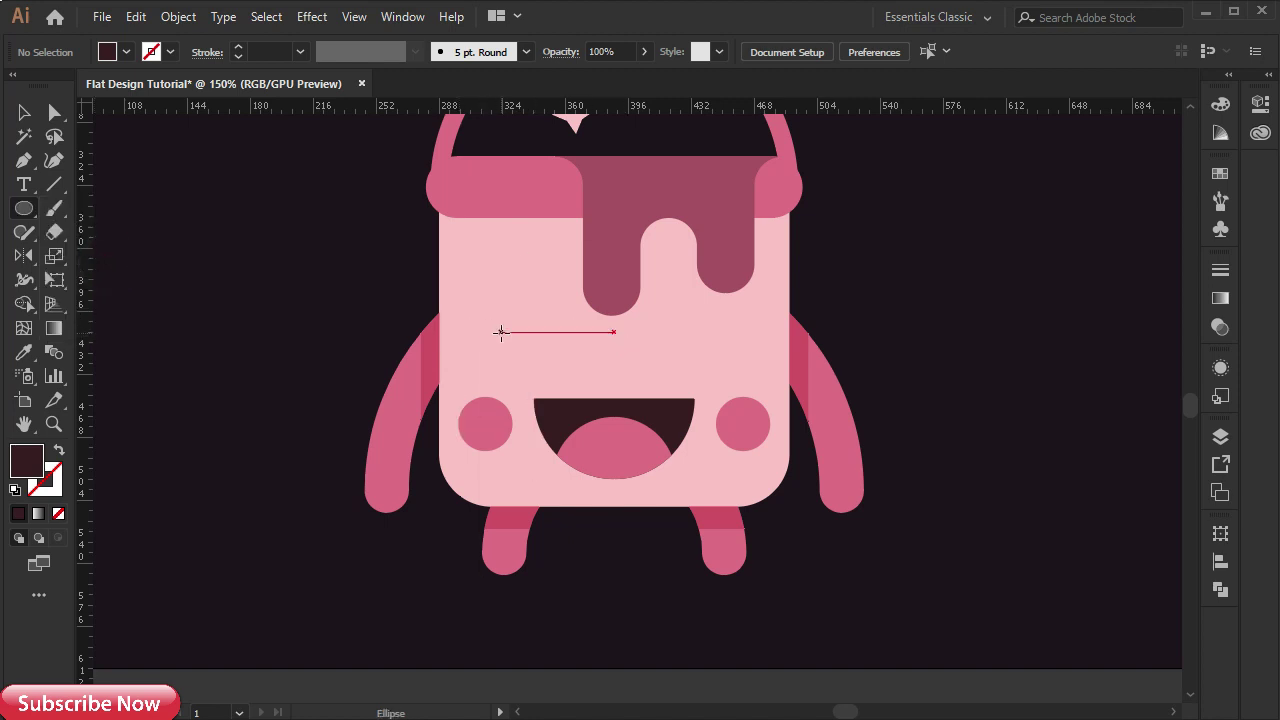
{"action": "left_click_drag", "start_coordinate": [501, 332], "coordinate": [530, 358]}
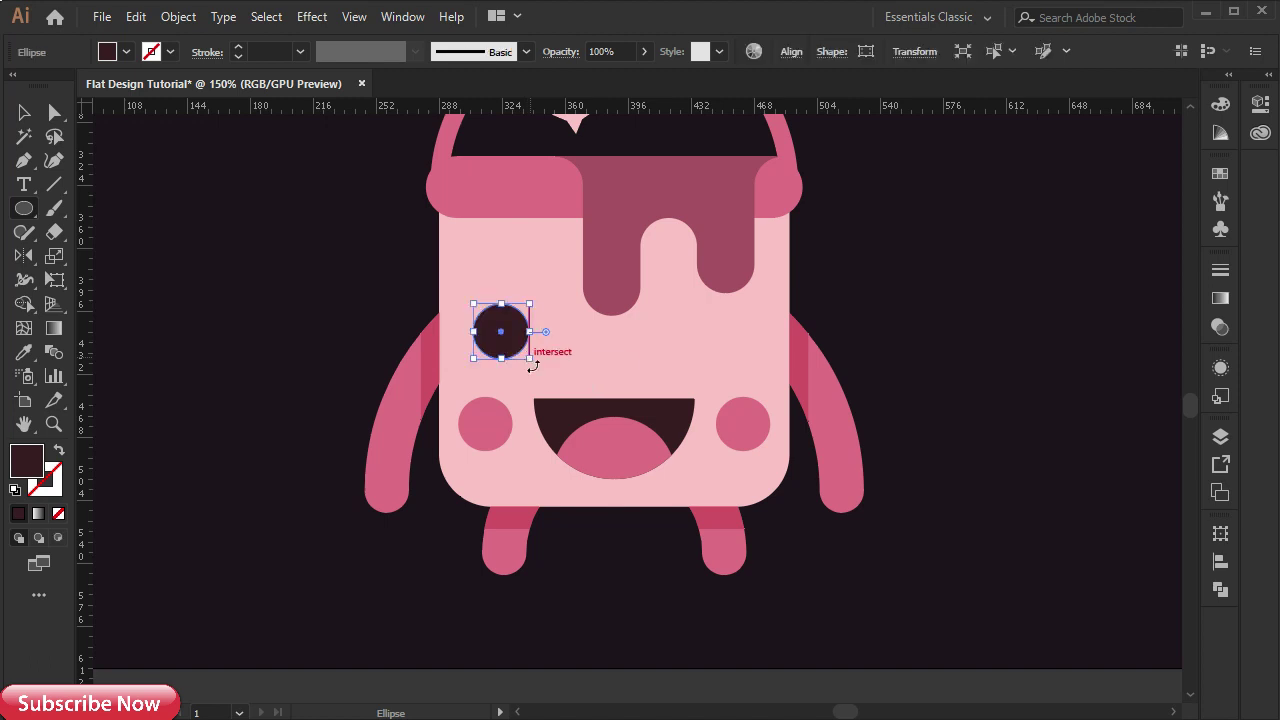
- Swap the circle's fill and stroke so it becomes an unfilled outline, and set the stroke weight to 10 pt
{"action": "left_click", "coordinate": [58, 452]}
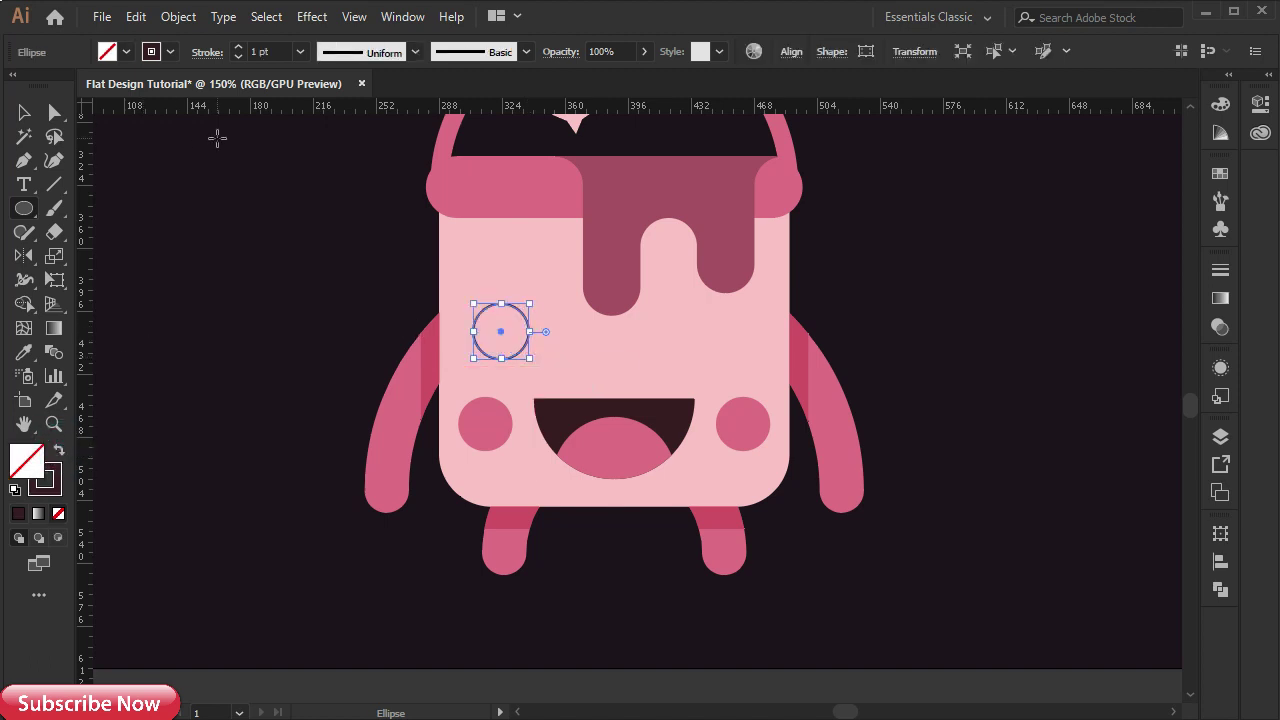
{"action": "left_click", "coordinate": [238, 46]}
{"action": "left_click", "coordinate": [238, 46]}
{"action": "left_click", "coordinate": [238, 46]}
{"action": "left_click", "coordinate": [238, 46]}
{"action": "left_click", "coordinate": [238, 46]}
{"action": "left_click", "coordinate": [238, 46]}
{"action": "left_click", "coordinate": [238, 46]}
{"action": "left_click", "coordinate": [238, 46]}
{"action": "left_click", "coordinate": [238, 46]}
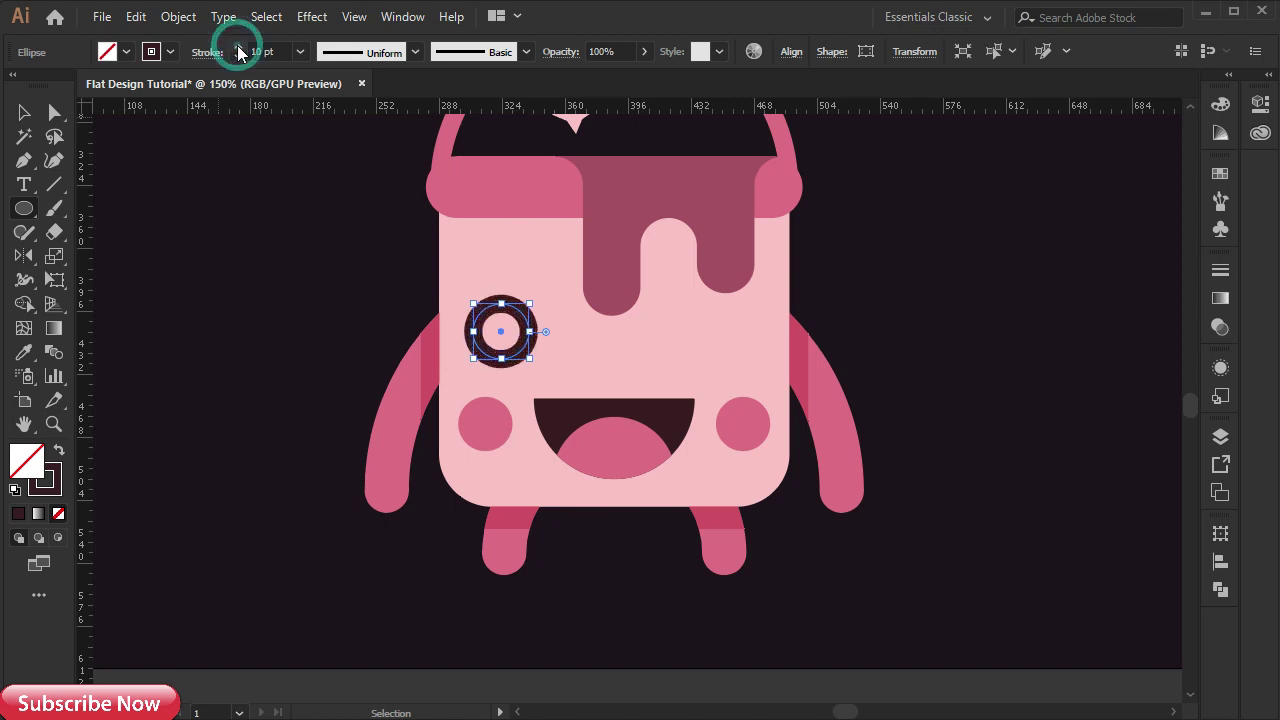
- Delete the circle's bottom anchor point to leave an upper half arc as the closed left eye
{"action": "left_click", "coordinate": [50, 108]}
{"action": "left_click", "coordinate": [500, 358]}
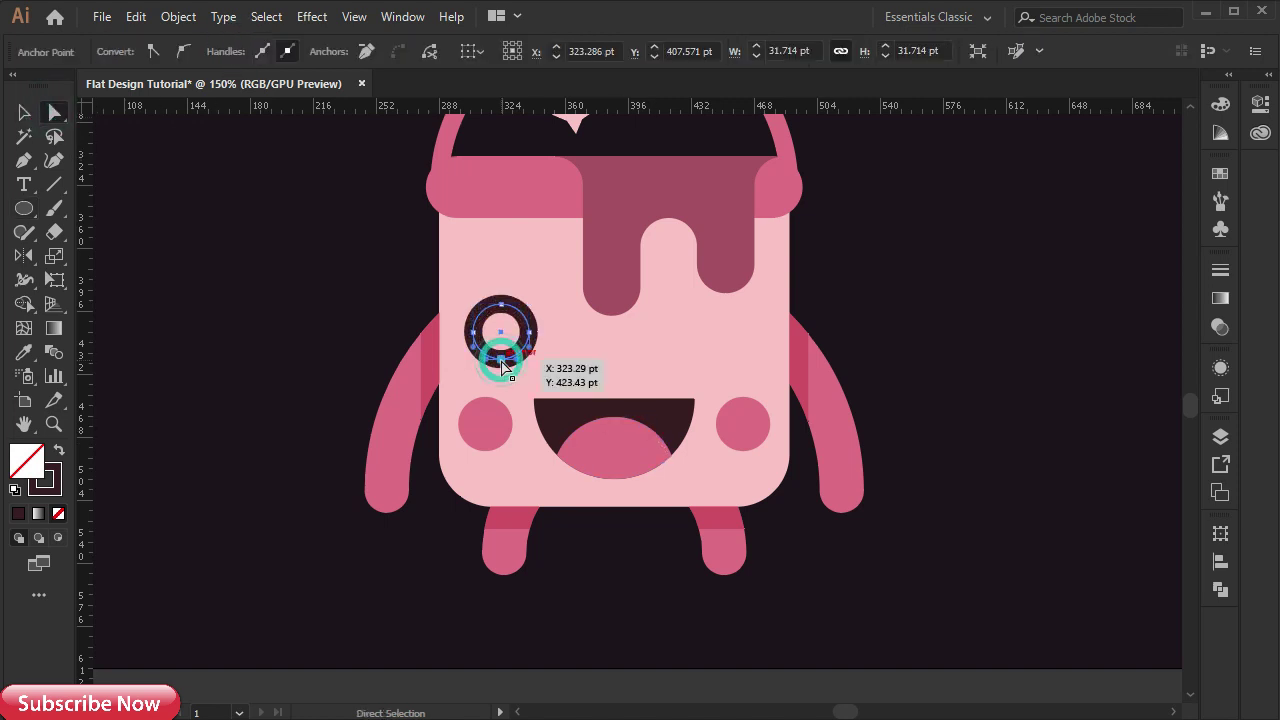
{"action": "key", "text": "Delete"}
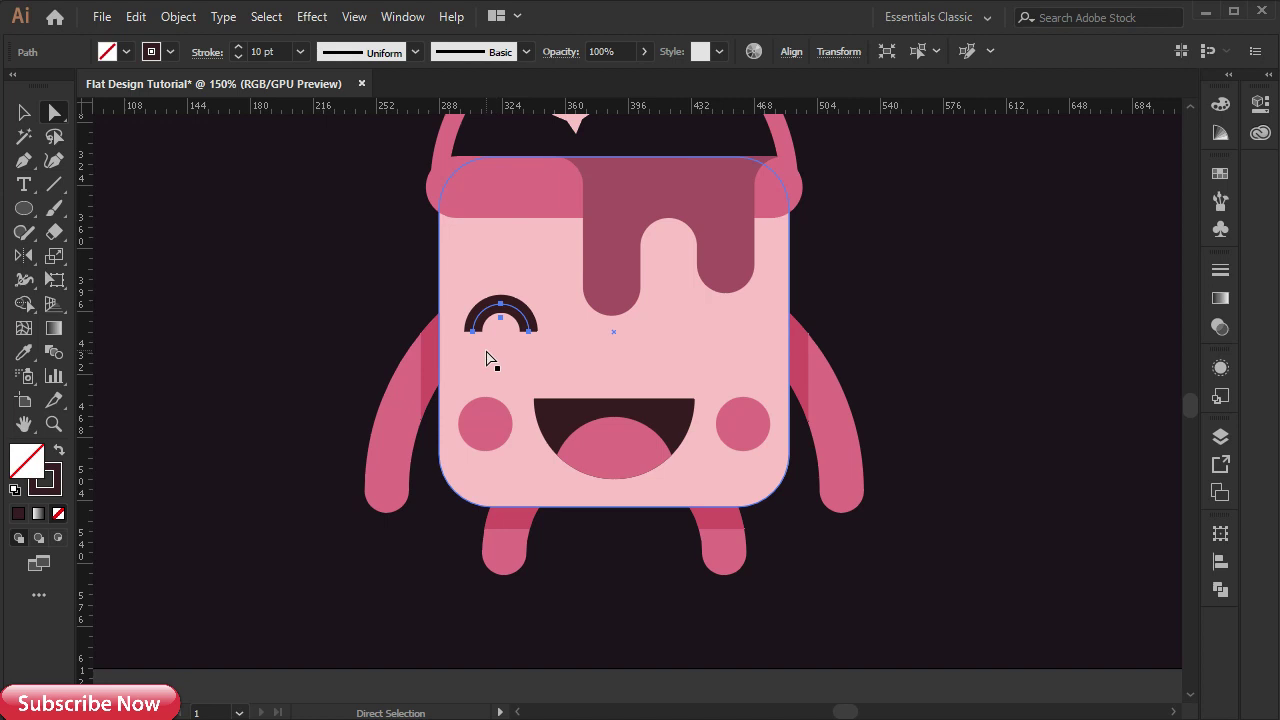
{"action": "left_click", "coordinate": [268, 303]}
- Shrink the eye arc, move it down slightly above the left cheek, and give its stroke round caps
{"action": "left_click", "coordinate": [23, 112]}
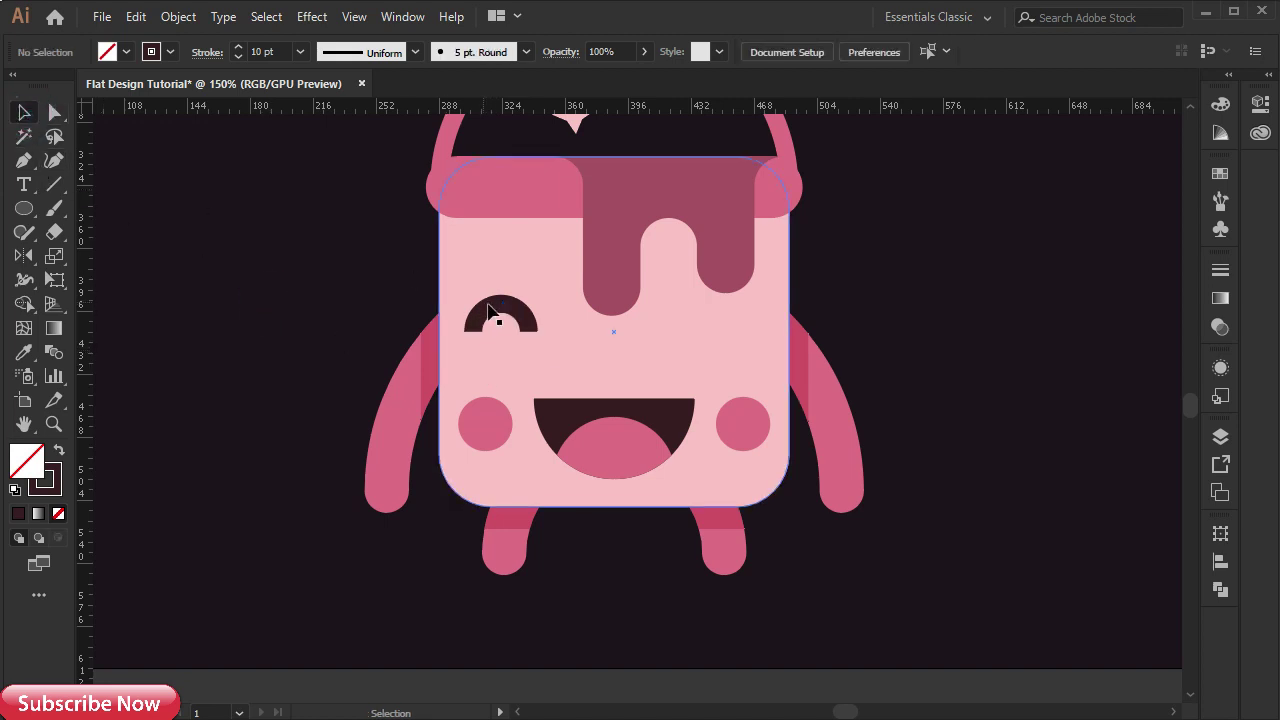
{"action": "left_click", "coordinate": [495, 312]}
{"action": "left_click_drag", "start_coordinate": [530, 303], "coordinate": [514, 340]}
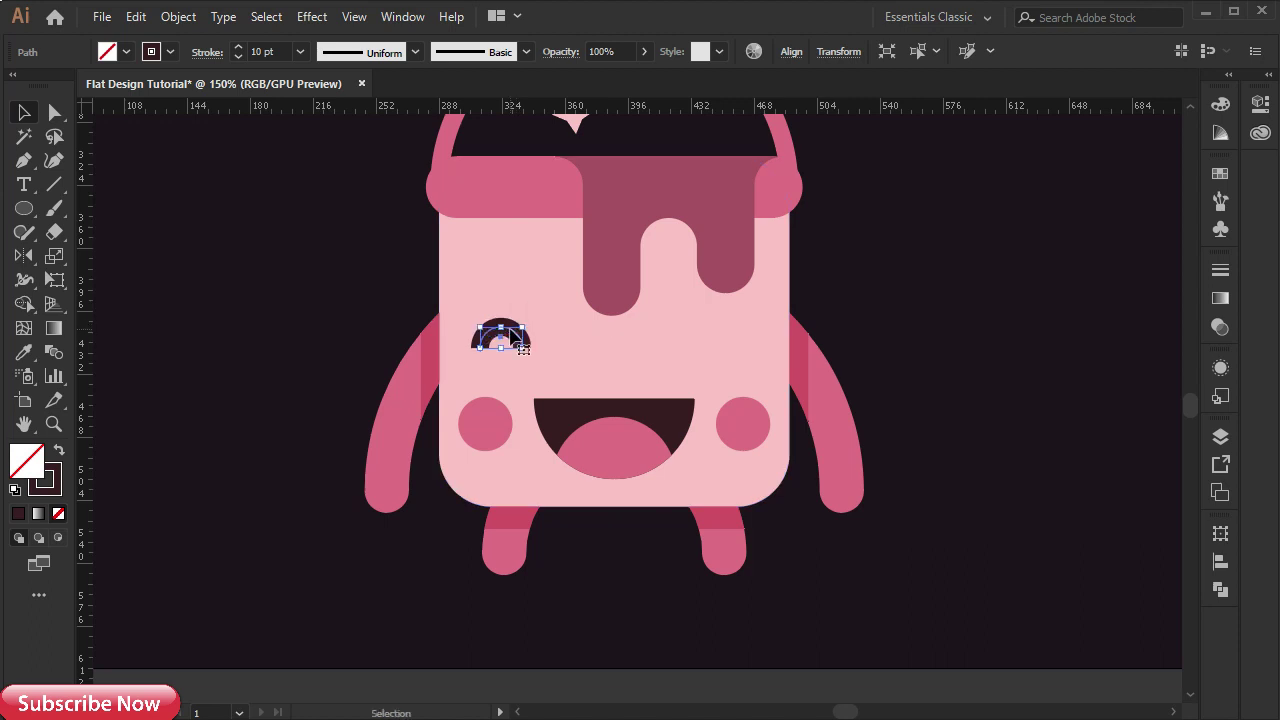
{"action": "left_click", "coordinate": [208, 55]}
{"action": "left_click", "coordinate": [101, 104]}
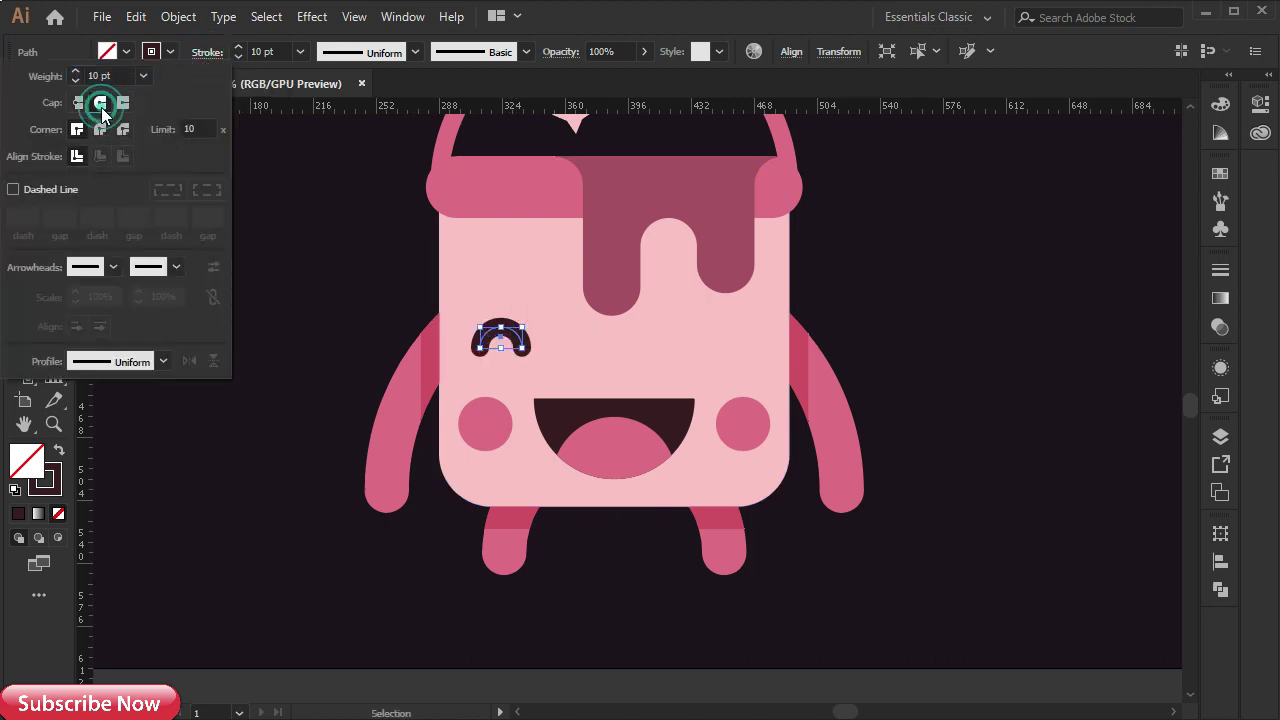
- Duplicate the eye arc above the right cheek and nudge the copy toward the mouth
{"action": "left_click", "coordinate": [515, 335]}
{"action": "left_click_drag", "start_coordinate": [513, 336], "coordinate": [700, 339]}
{"action": "key", "text": "ctrl+z"}
{"action": "key", "text": "Left"}
{"action": "key", "text": "Left"}
{"action": "key", "text": "Left"}
- Nudge the left eye arc inward until the two eyes sit evenly on either side of the face
{"action": "left_click", "coordinate": [505, 334]}
{"action": "key", "text": "Right"}
{"action": "key", "text": "Right"}
{"action": "key", "text": "Right"}
{"action": "key", "text": "Right"}
{"action": "key", "text": "Right"}
{"action": "key", "text": "Right"}
{"action": "key", "text": "Right"}
{"action": "key", "text": "Right"}
{"action": "key", "text": "Right"}
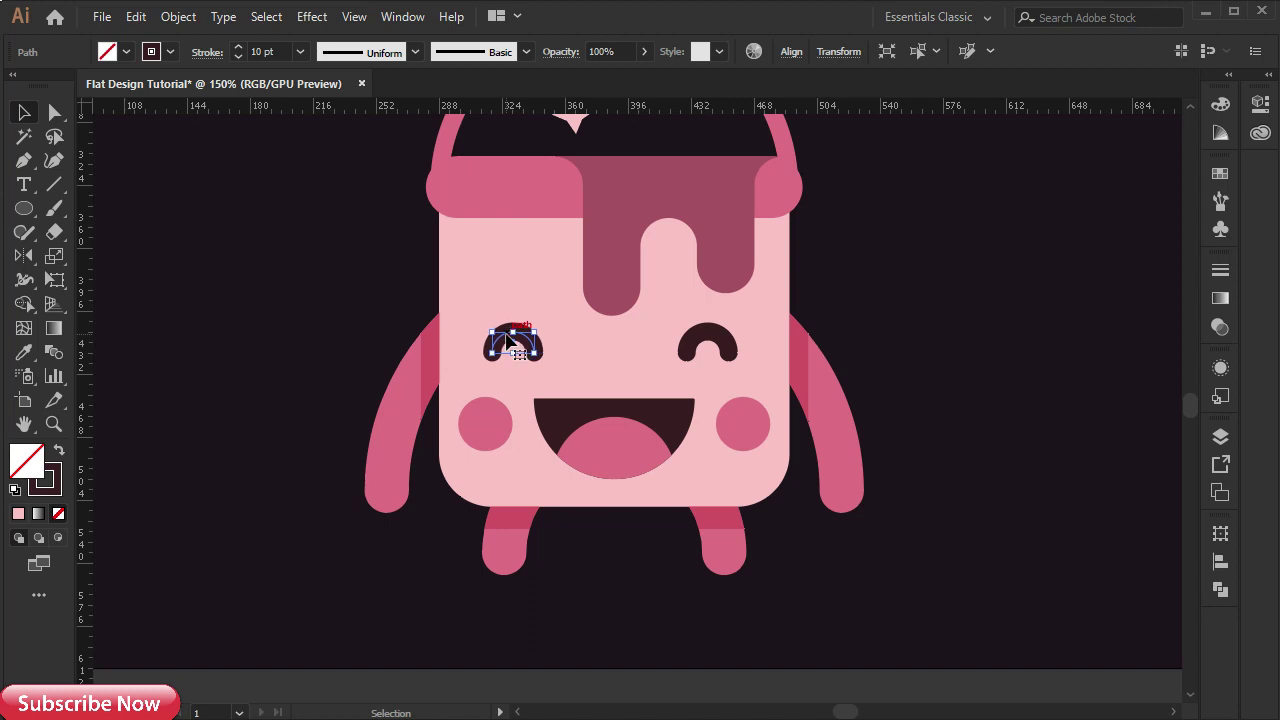
{"action": "left_click", "coordinate": [316, 356]}
- Select all parts of the paint bucket character, group them, and move the character up on the artboard
{"action": "left_click_drag", "start_coordinate": [972, 182], "coordinate": [361, 395]}
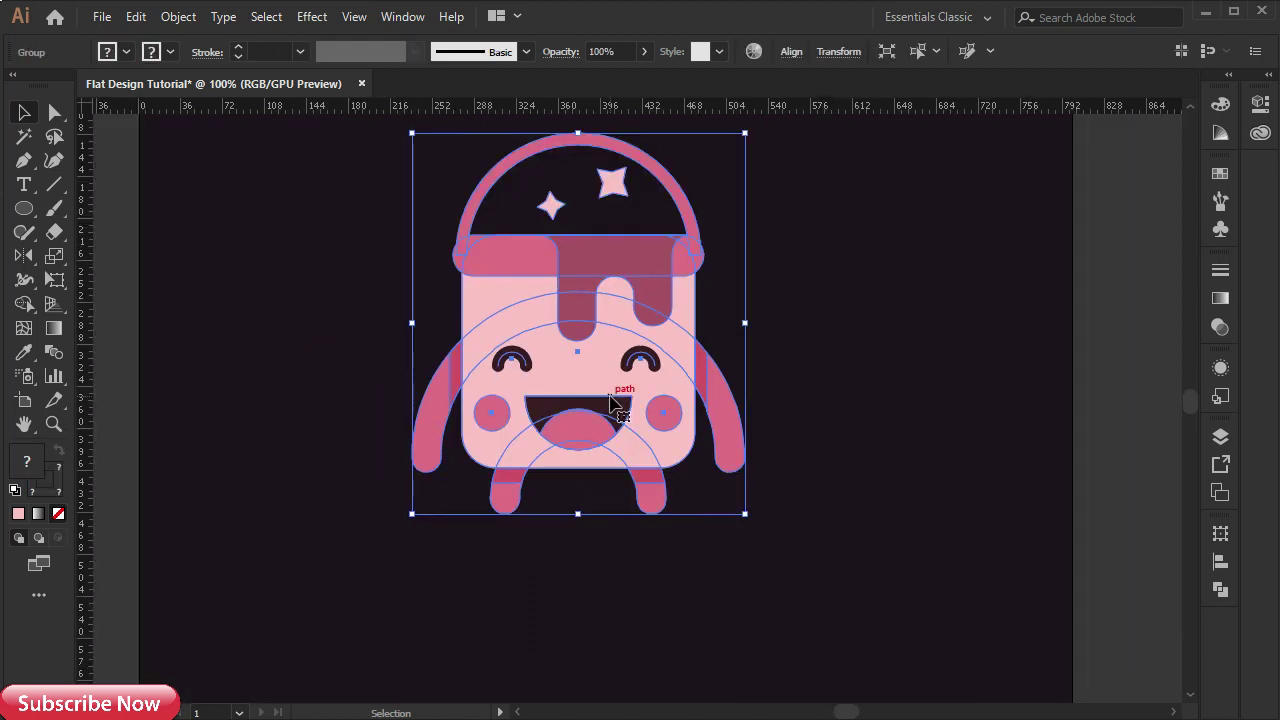
{"action": "scroll", "coordinate": [610, 397], "scroll_direction": "up", "scroll_amount": 1}
{"action": "left_click_drag", "start_coordinate": [606, 329], "coordinate": [589, 447]}
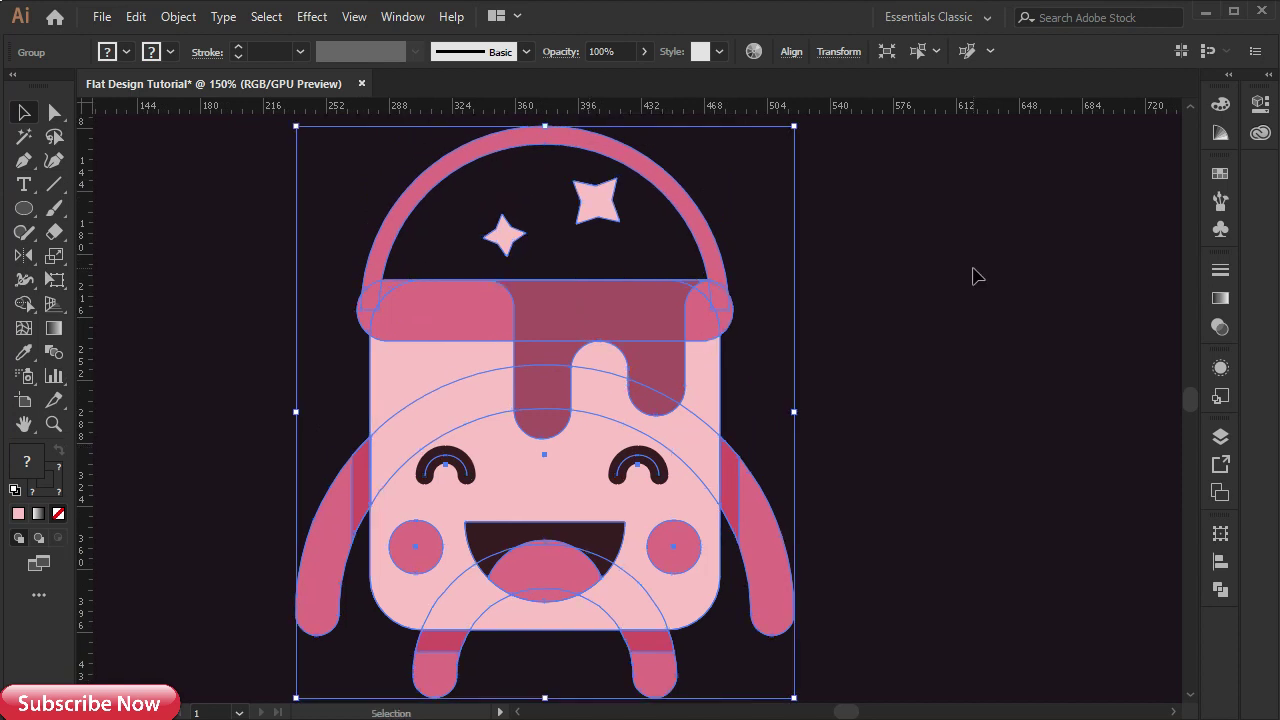
{"action": "left_click", "coordinate": [938, 287]}
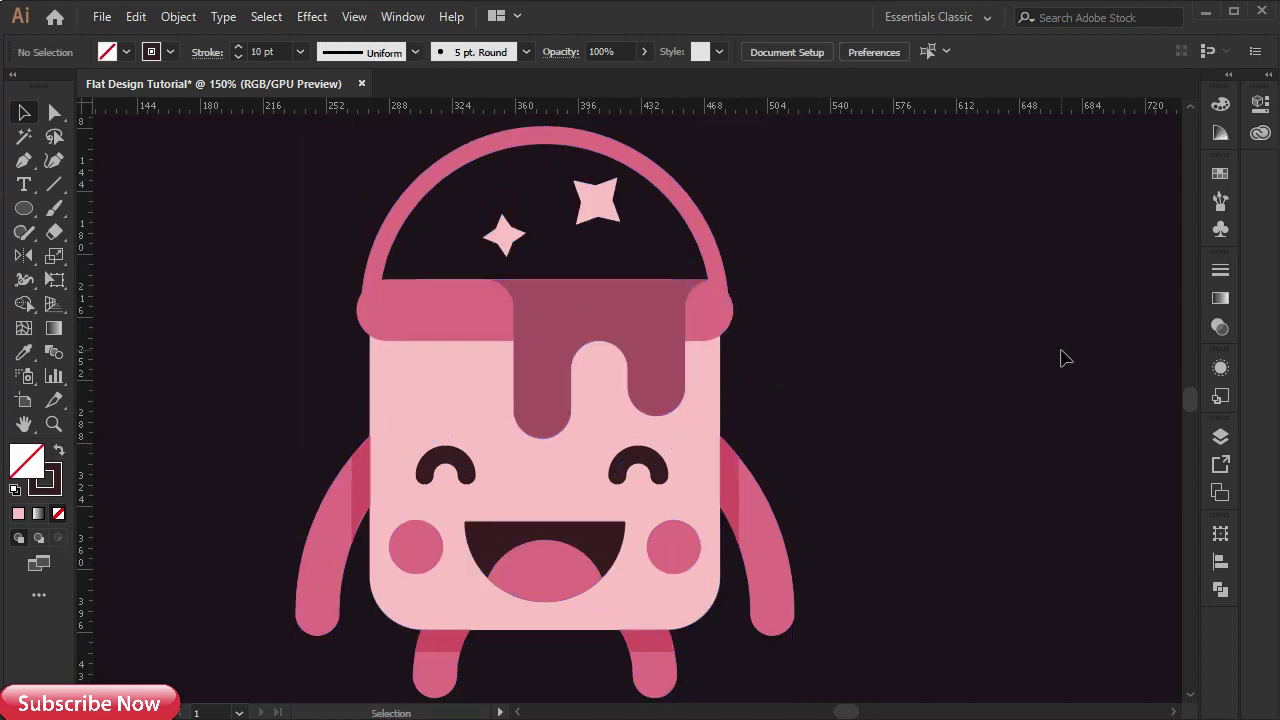